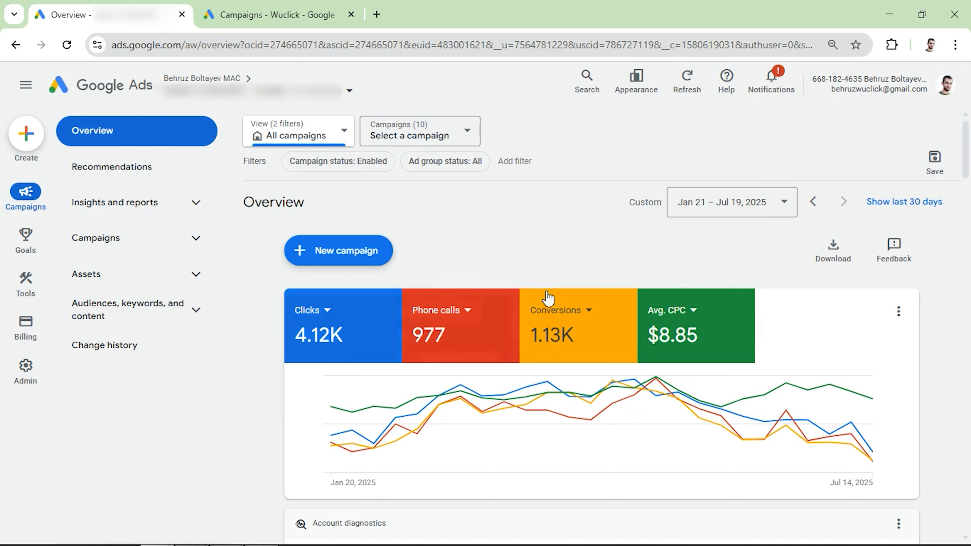
# Check the custom date range set for the overview report, leaving the range as it is
pyautogui.click(784, 206)
pyautogui.scroll(-3, 671, 477)
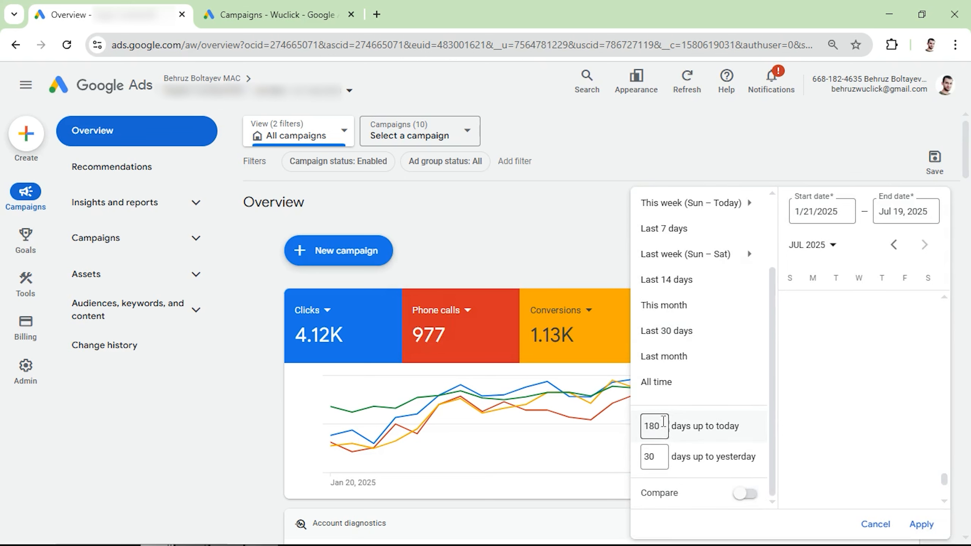
pyautogui.click(549, 248)
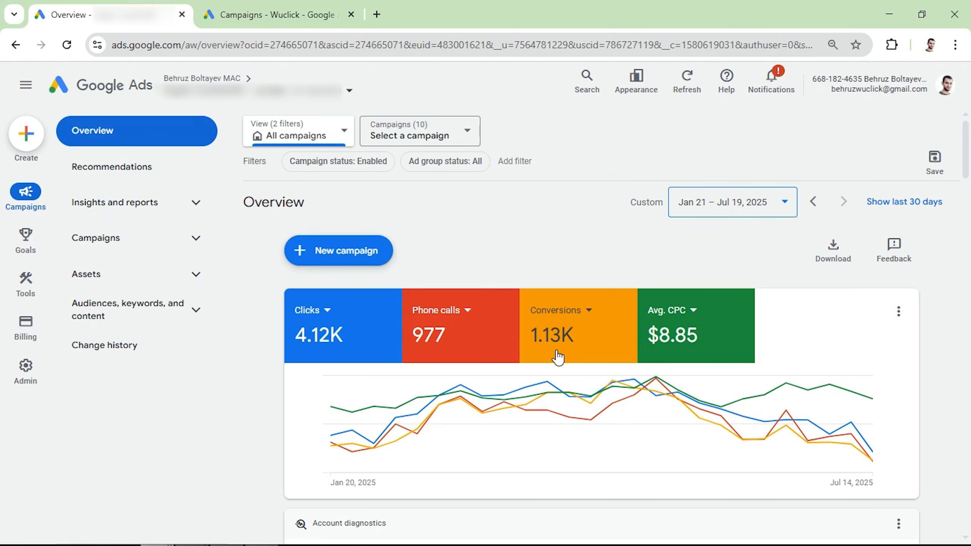
# Switch to the Wuclick account's campaigns list and start creating a new campaign
pyautogui.click(267, 14)
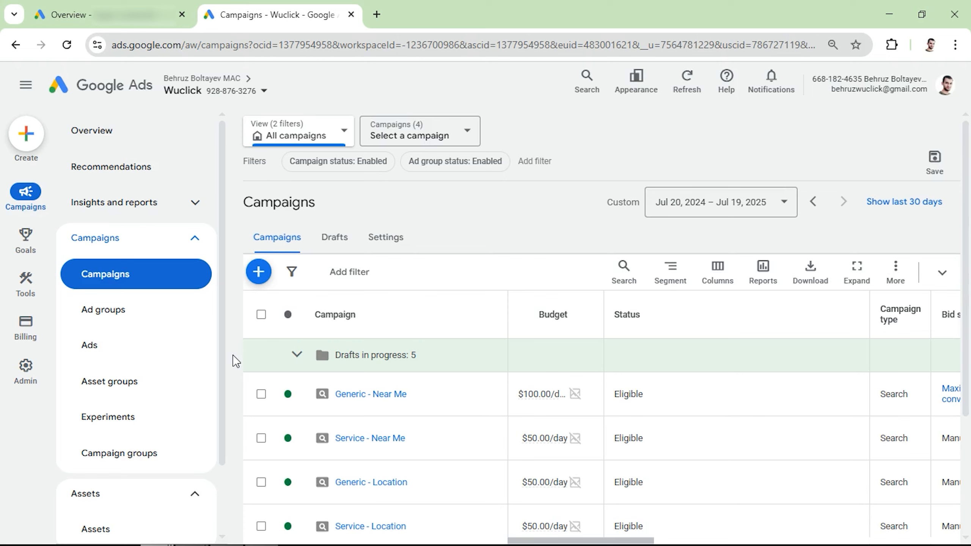
pyautogui.click(259, 278)
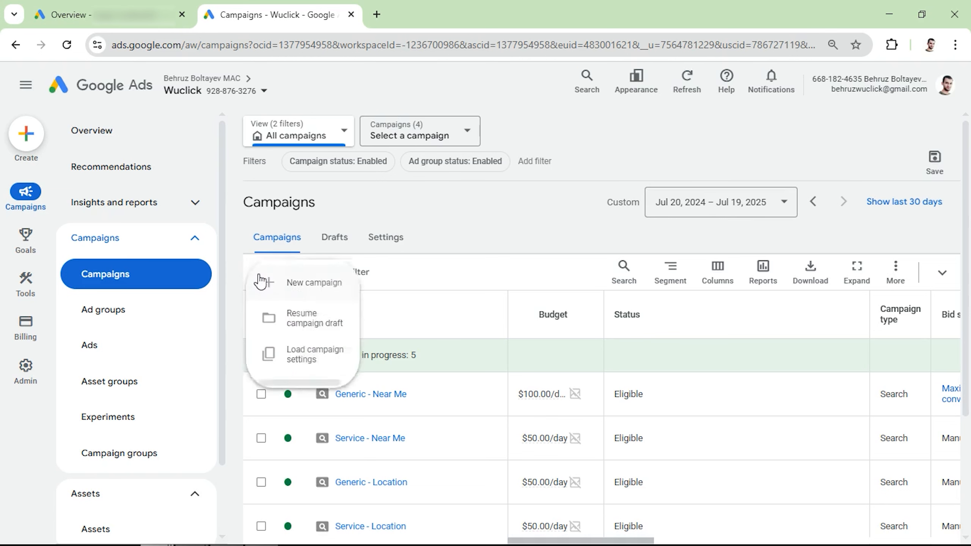
pyautogui.click(311, 283)
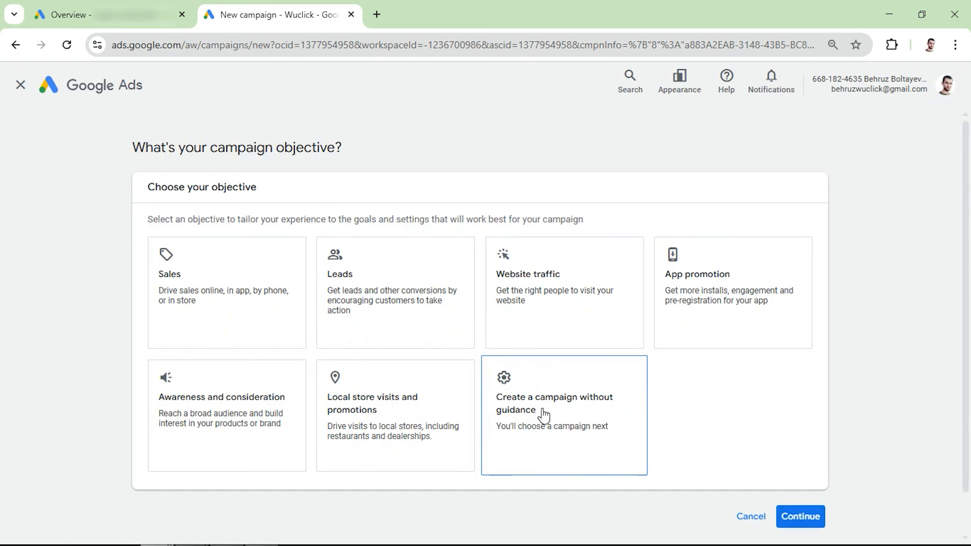
# Choose to create the campaign without guidance and select Search as the campaign type
pyautogui.click(559, 436)
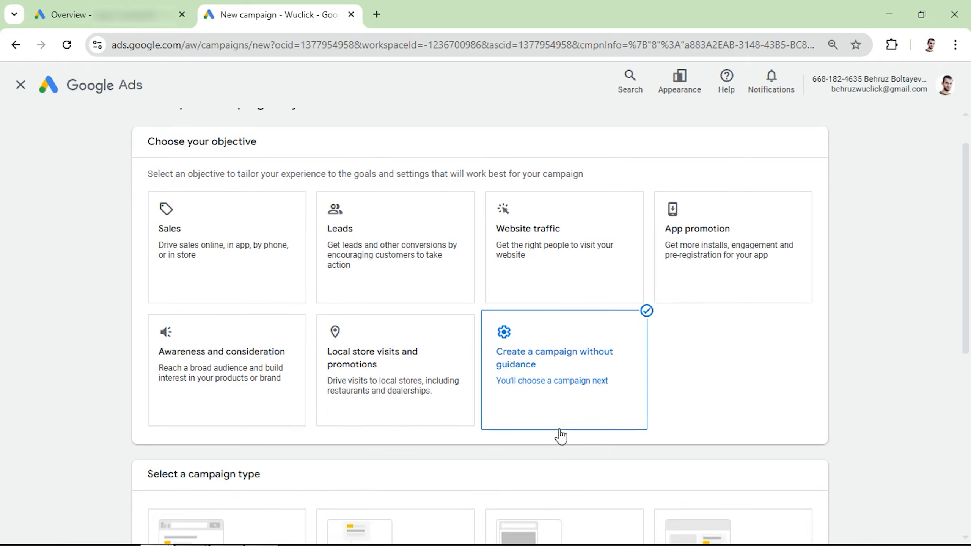
pyautogui.scroll(-5, 420, 390)
pyautogui.scroll(-3, 420, 344)
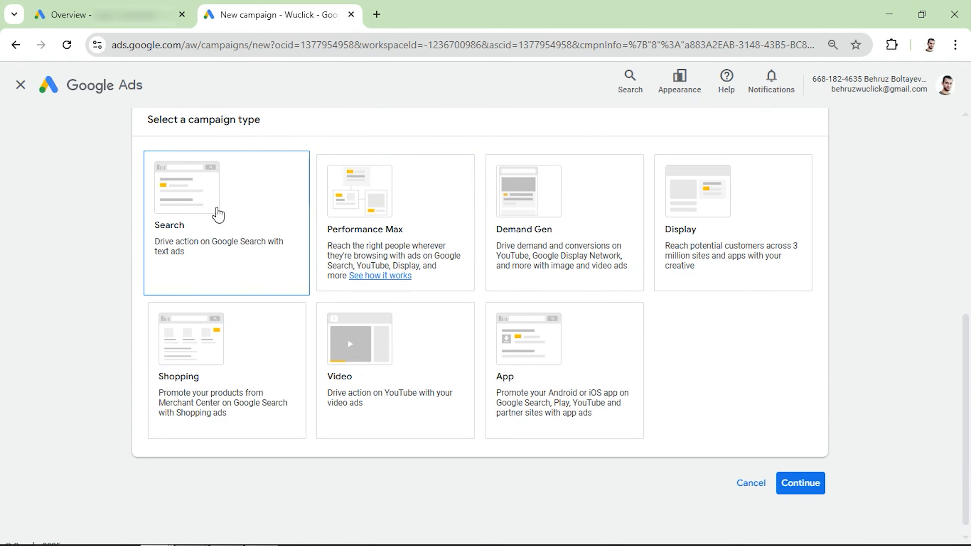
pyautogui.click(217, 213)
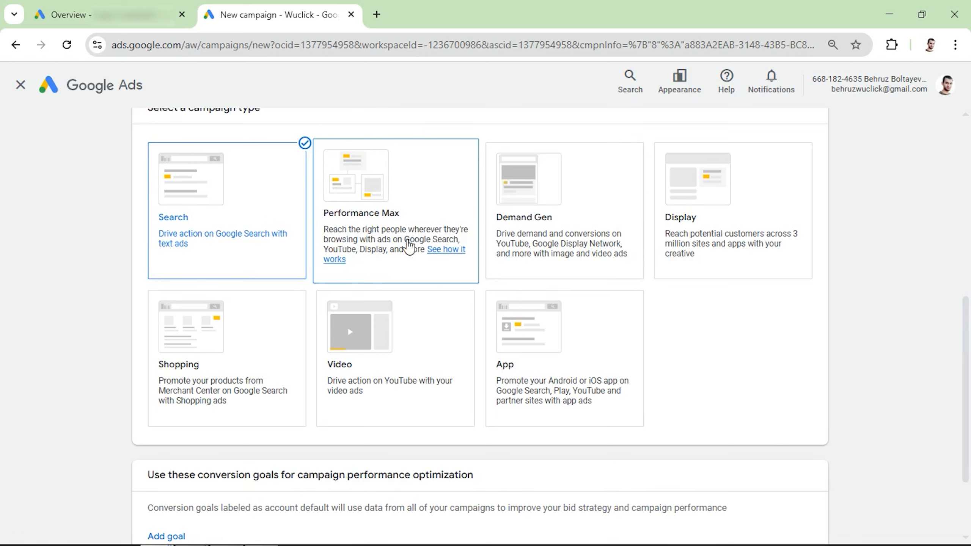
# Add Engagements as the campaign's conversion goal and continue
pyautogui.scroll(-3, 386, 261)
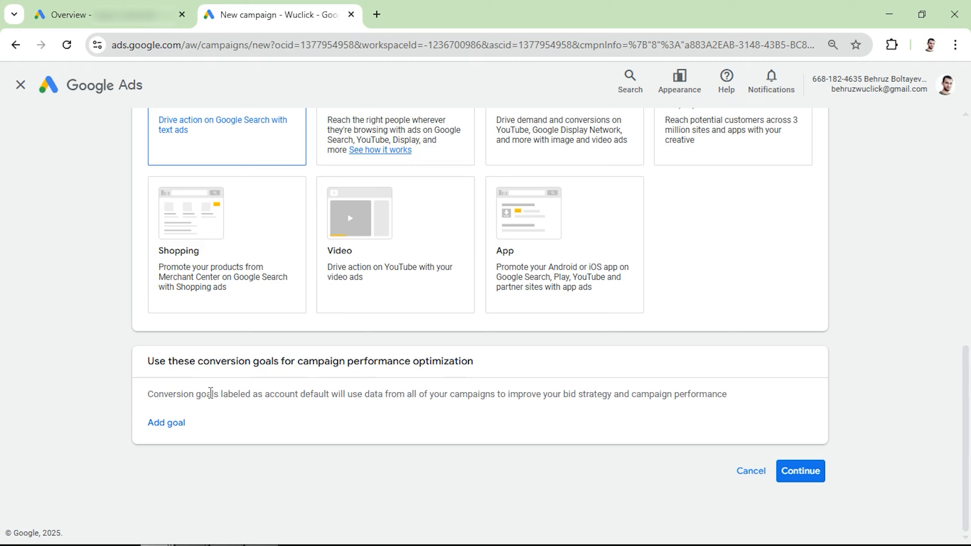
pyautogui.click(166, 423)
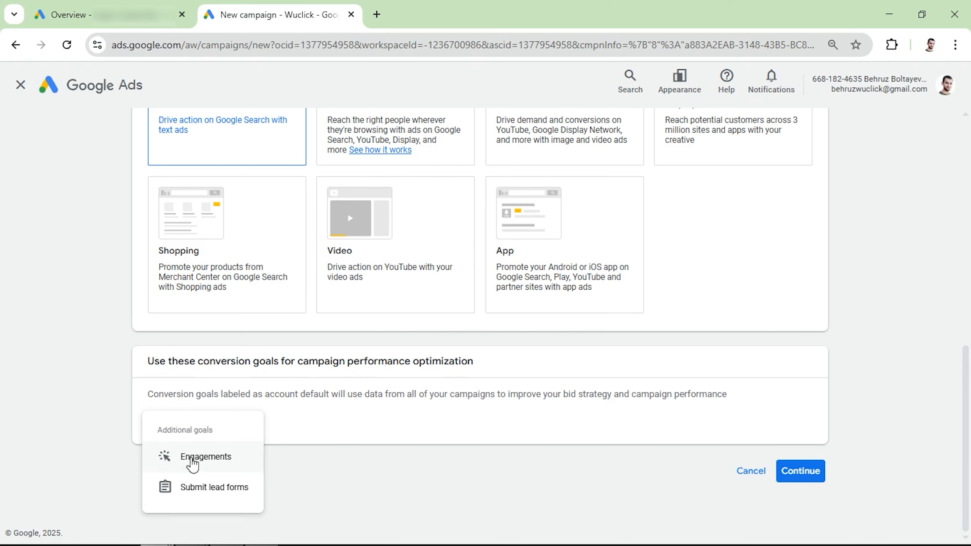
pyautogui.click(193, 462)
pyautogui.scroll(-2, 612, 428)
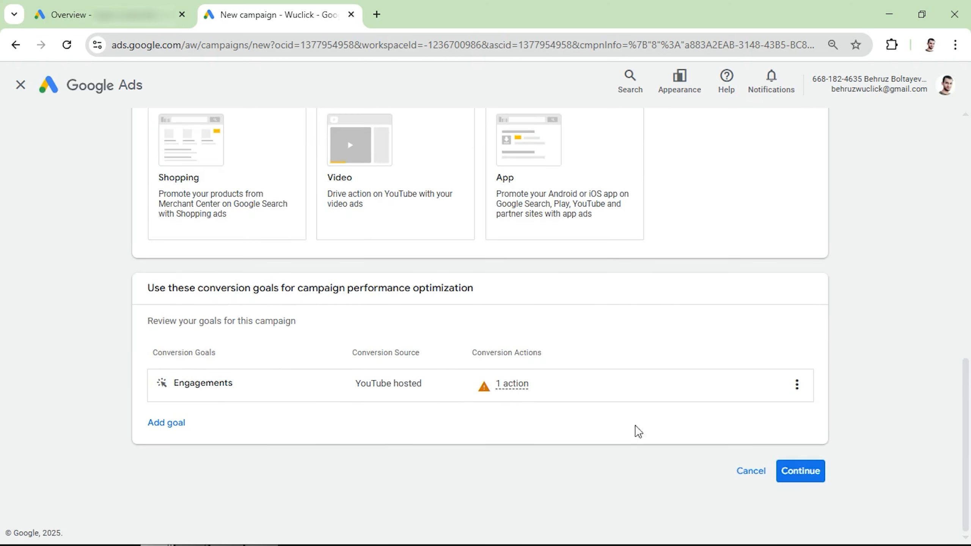
pyautogui.click(799, 475)
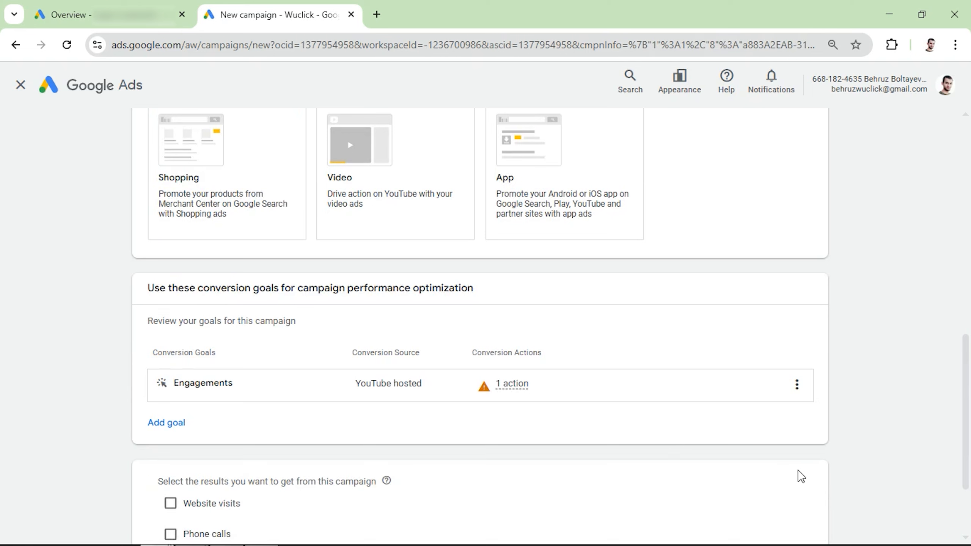
# Select Website visits and Phone calls as the results wanted from the campaign and continue
pyautogui.scroll(-3, 764, 475)
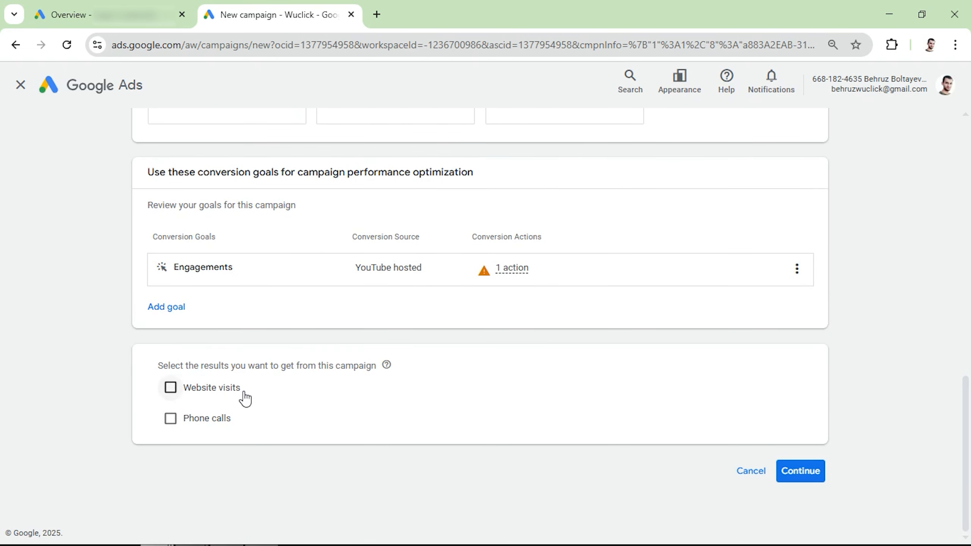
pyautogui.click(183, 390)
pyautogui.click(171, 463)
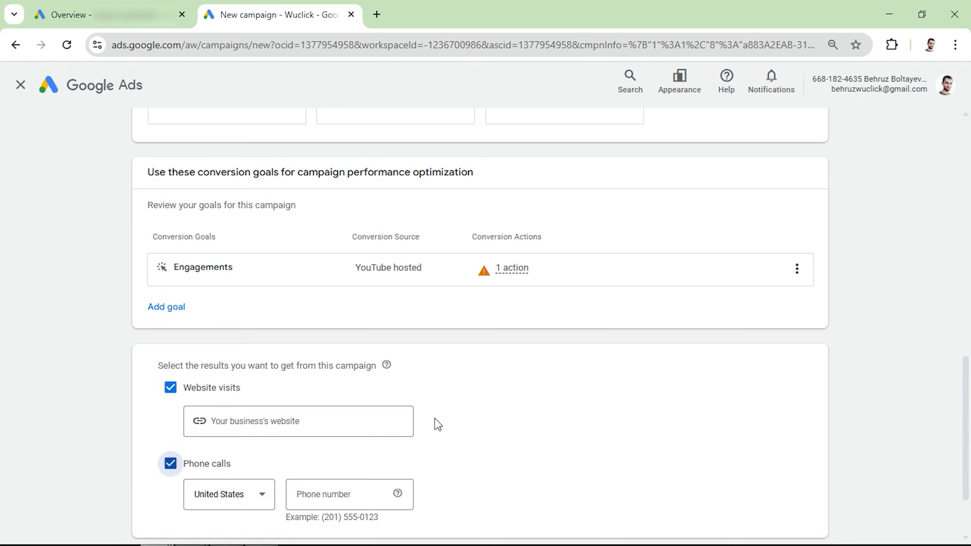
pyautogui.scroll(-3, 436, 423)
pyautogui.click(803, 476)
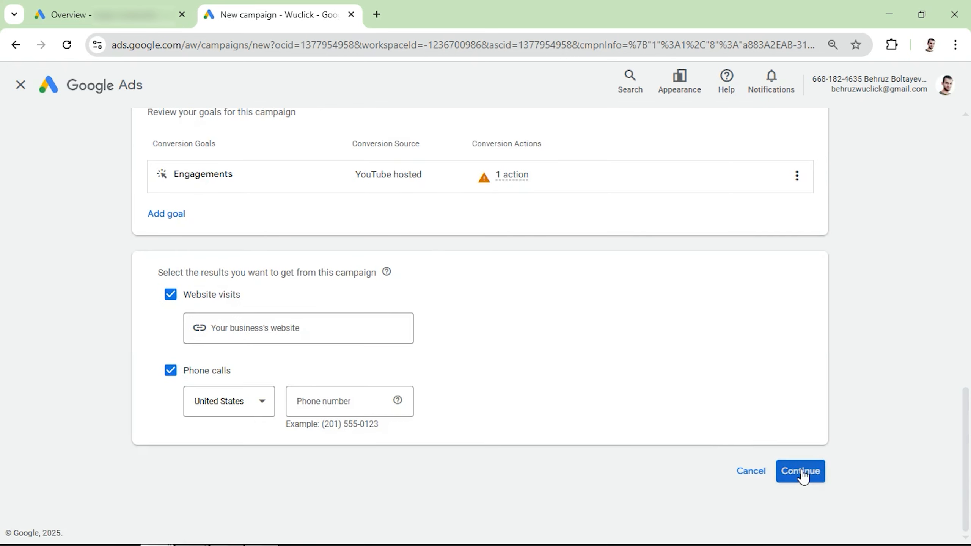
# Name the campaign "Search - Locksmith - Generic" and continue to the bidding settings
pyautogui.scroll(-3, 382, 398)
pyautogui.click(268, 419)
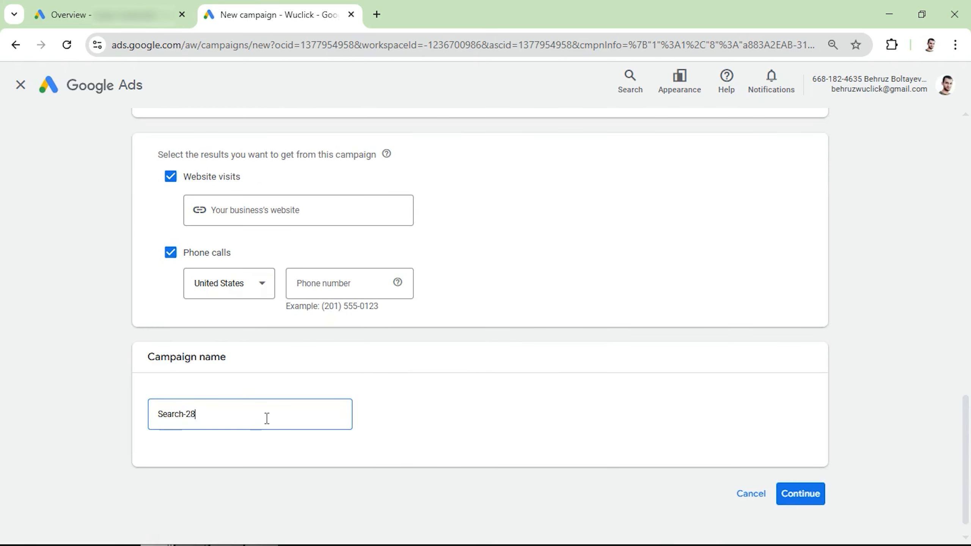
pyautogui.hotkey('ctrl', 'a')
pyautogui.write('Search - Locksmith - Generic')
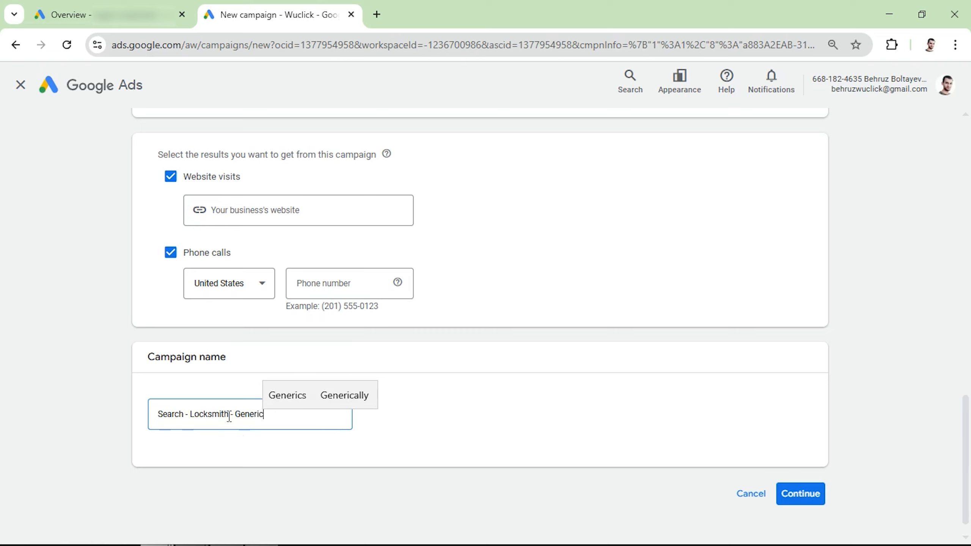
pyautogui.click(382, 443)
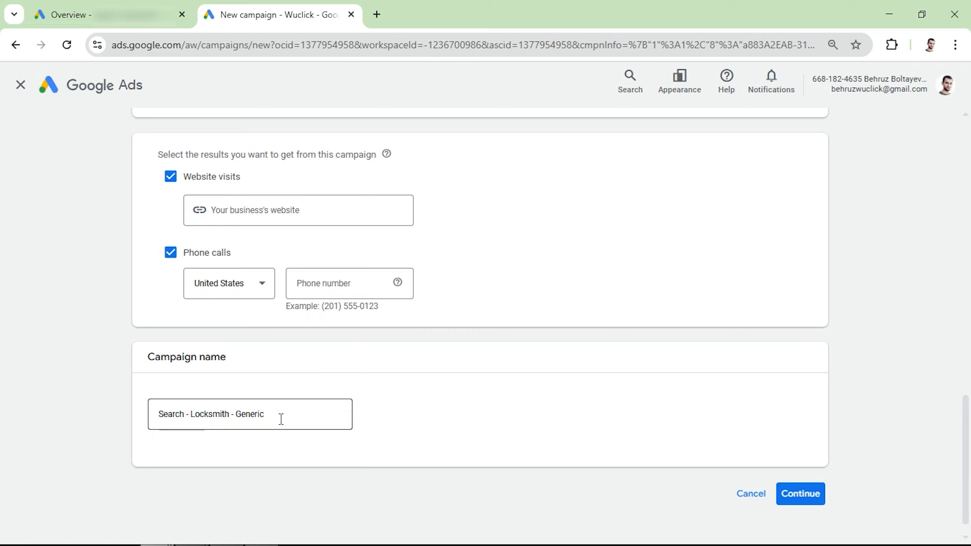
pyautogui.doubleClick(172, 416)
pyautogui.tripleClick(202, 415)
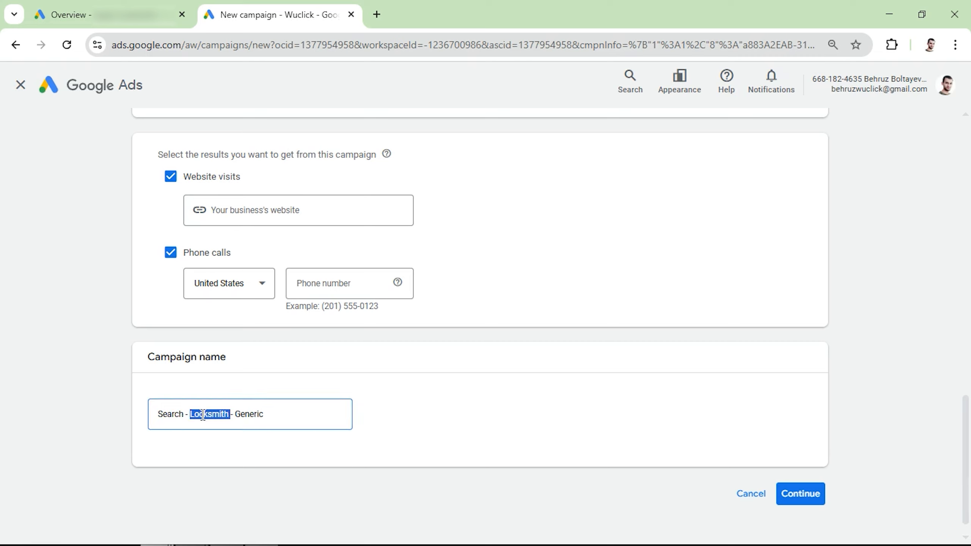
pyautogui.doubleClick(245, 415)
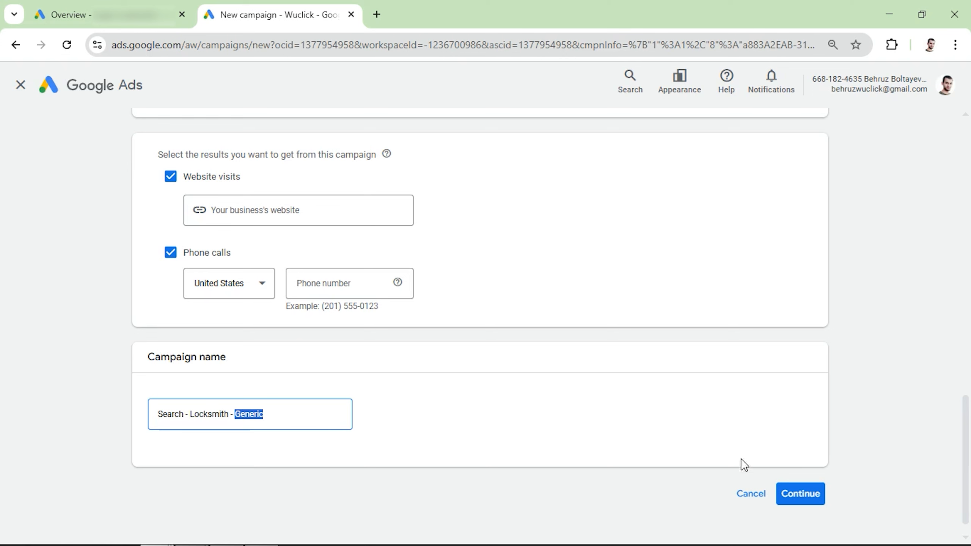
pyautogui.click(809, 502)
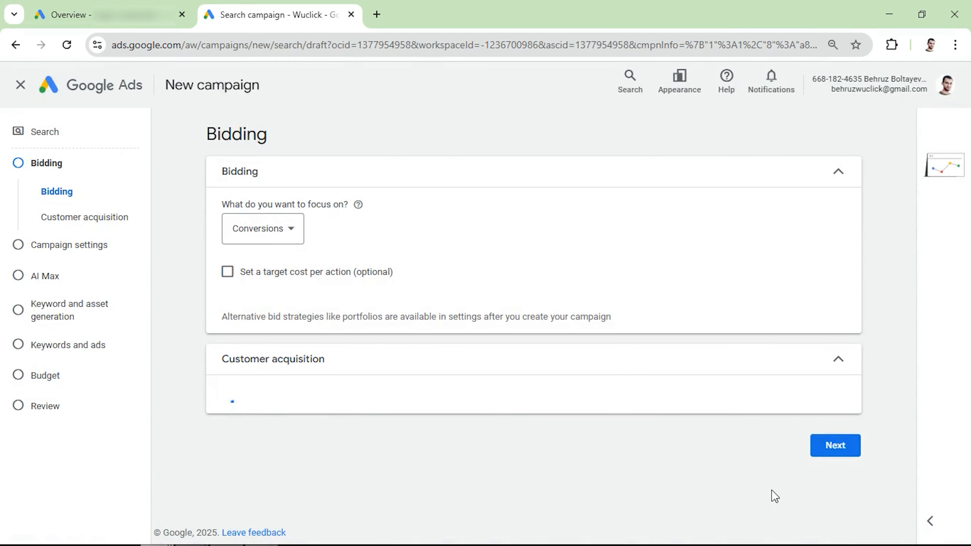
# Set the bidding focus to Clicks and enable a maximum cost per click bid limit
pyautogui.click(259, 246)
pyautogui.click(252, 351)
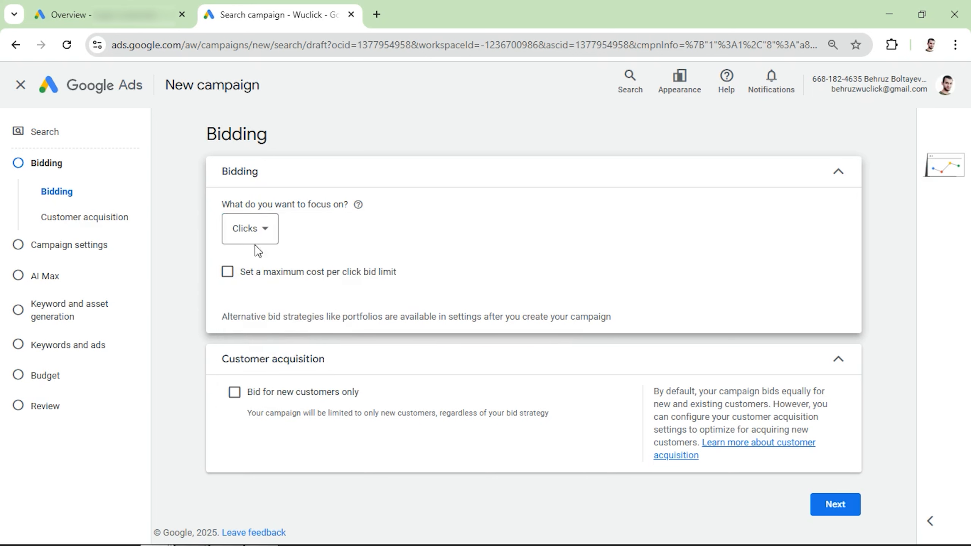
pyautogui.click(252, 239)
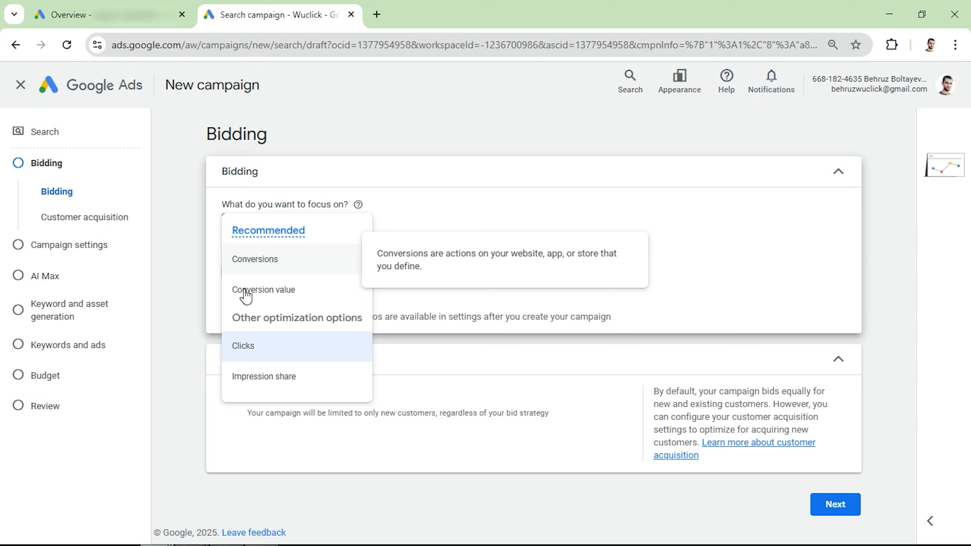
pyautogui.click(216, 310)
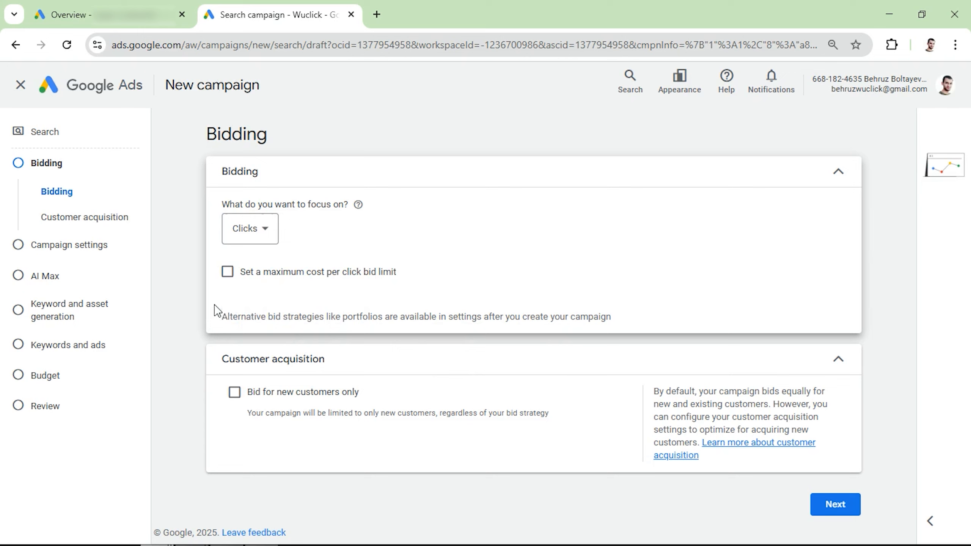
pyautogui.click(264, 290)
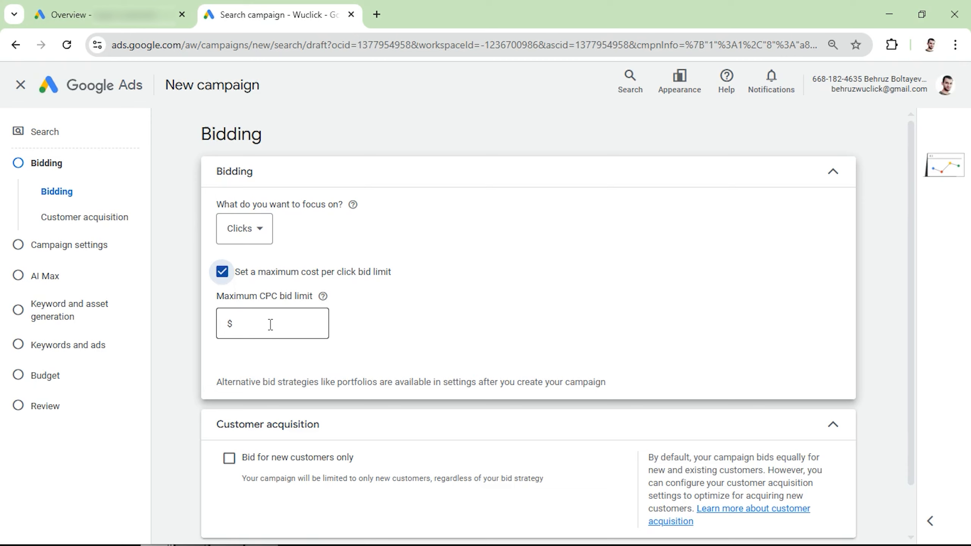
# Open Keyword Planner for the Wuclick account in a separate tab and choose to discover new keywords
pyautogui.click(376, 14)
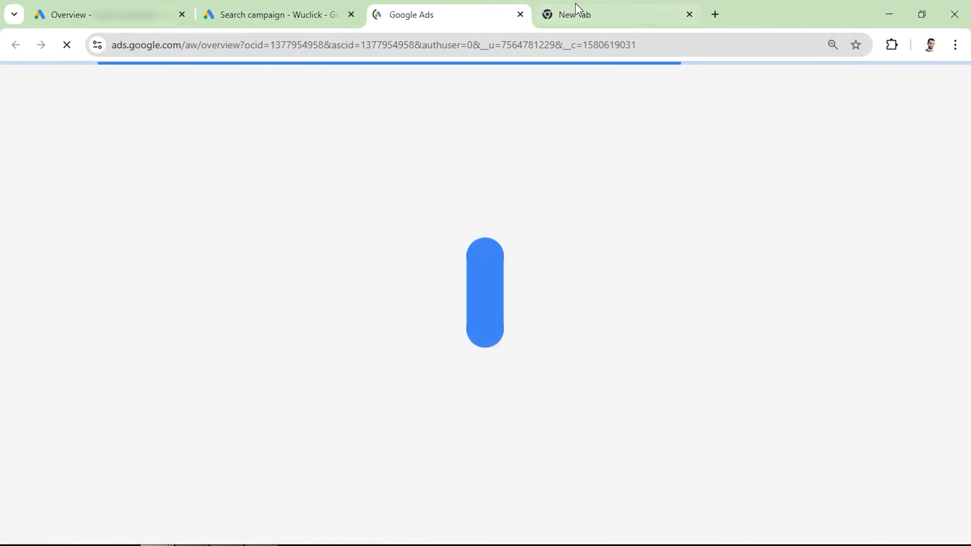
pyautogui.click(690, 16)
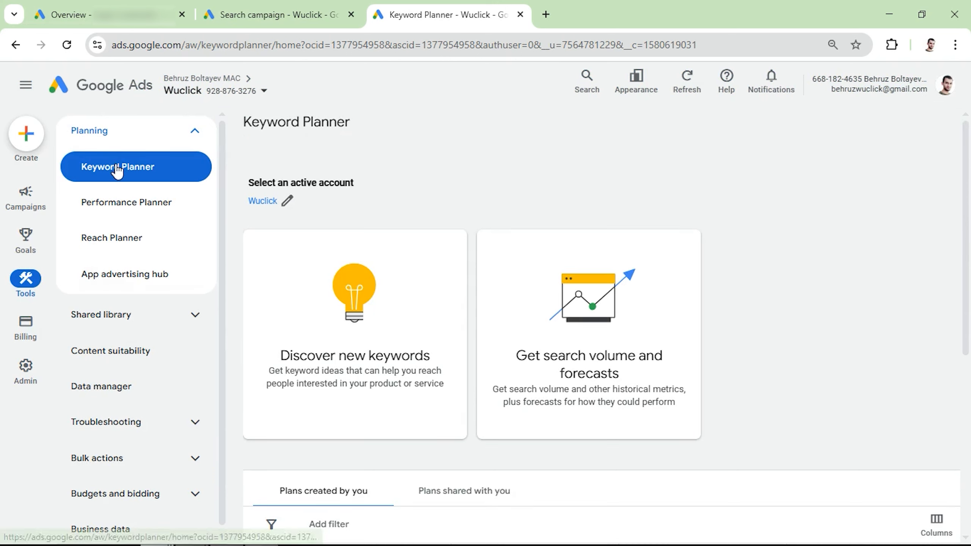
pyautogui.click(370, 334)
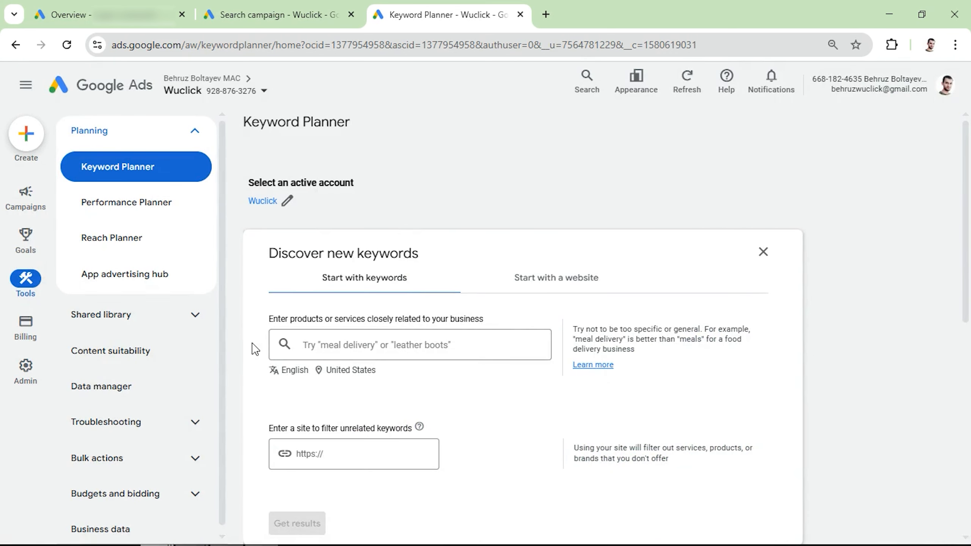
# Get keyword ideas for "locksmith" in English for the United States
pyautogui.click(346, 338)
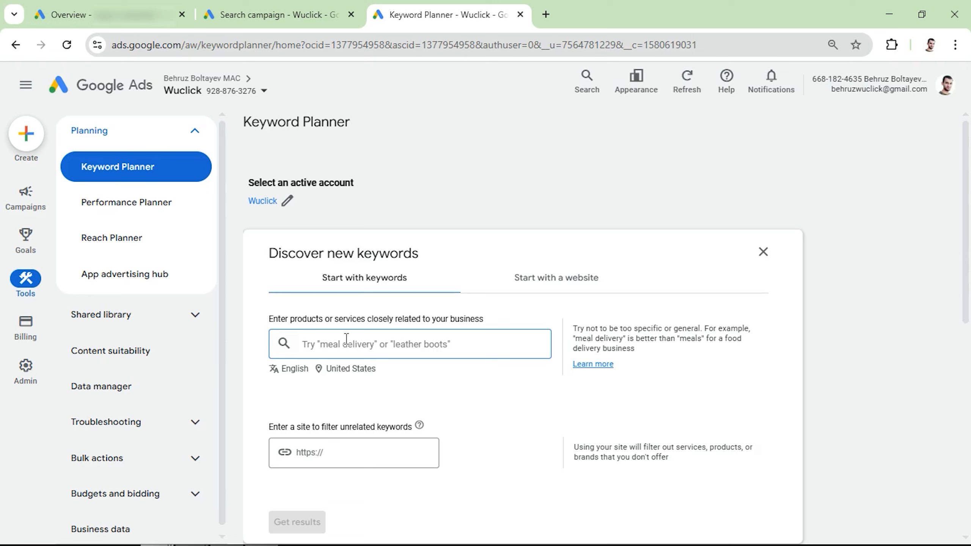
pyautogui.write('locksmith')
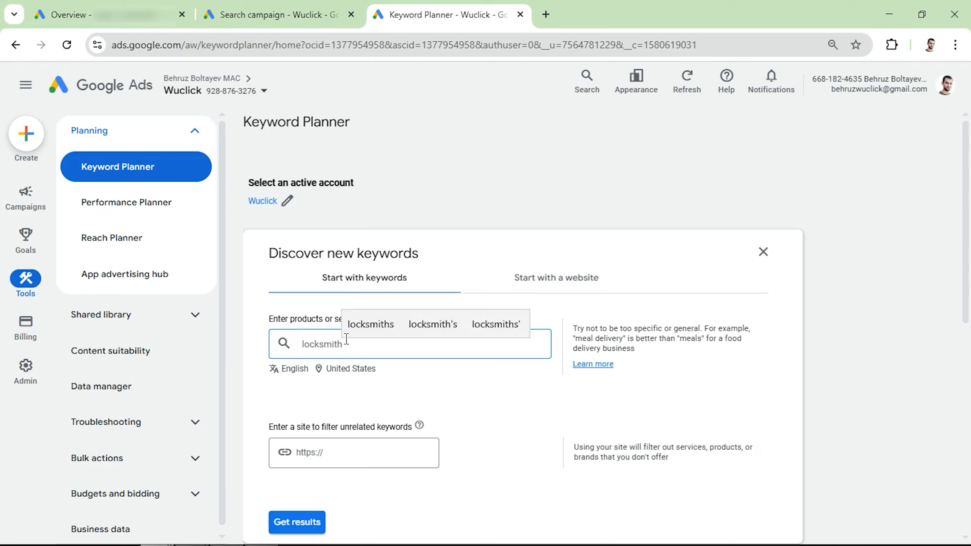
pyautogui.press('Return')
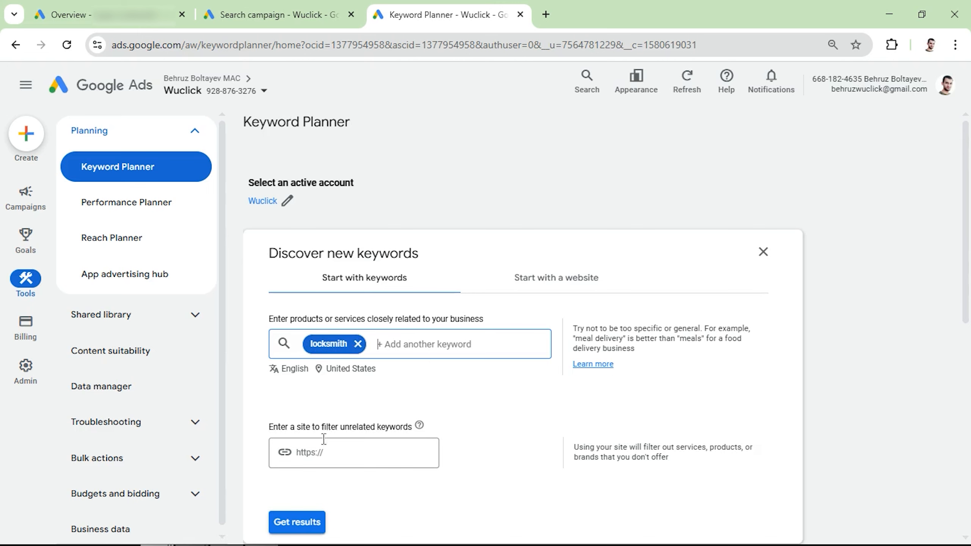
pyautogui.click(297, 522)
pyautogui.click(935, 297)
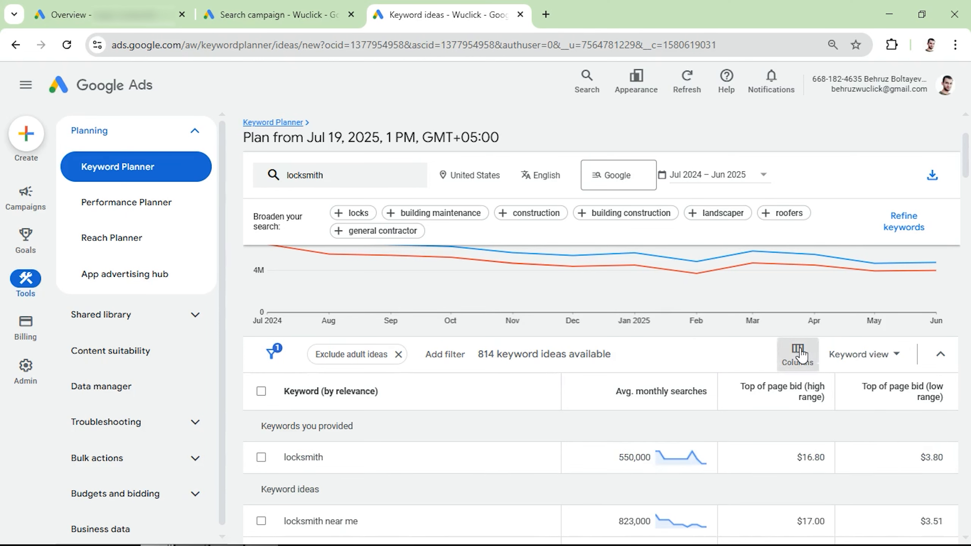
pyautogui.click(798, 369)
pyautogui.click(827, 447)
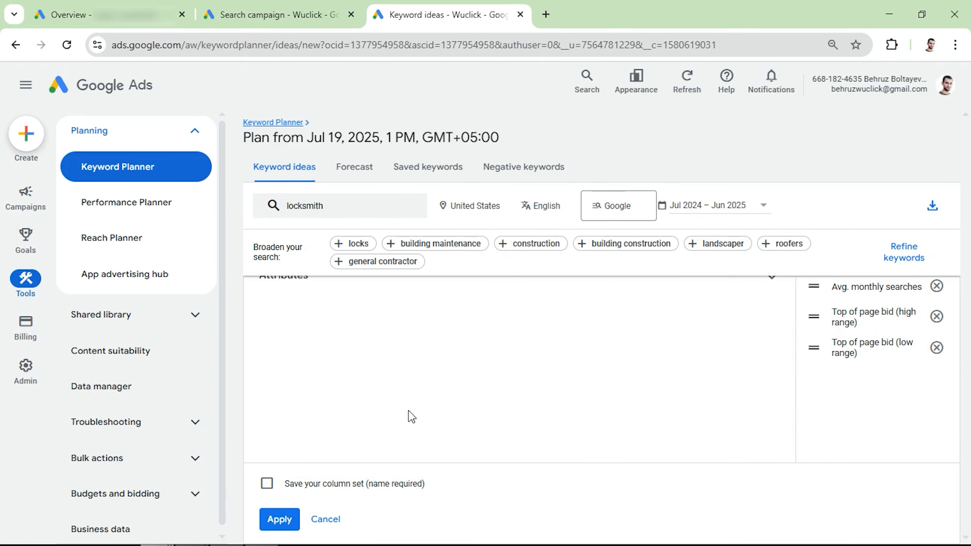
pyautogui.click(326, 520)
# Examine the average monthly searches and top of page bid ranges of the locksmith keyword ideas
pyautogui.scroll(-3, 463, 398)
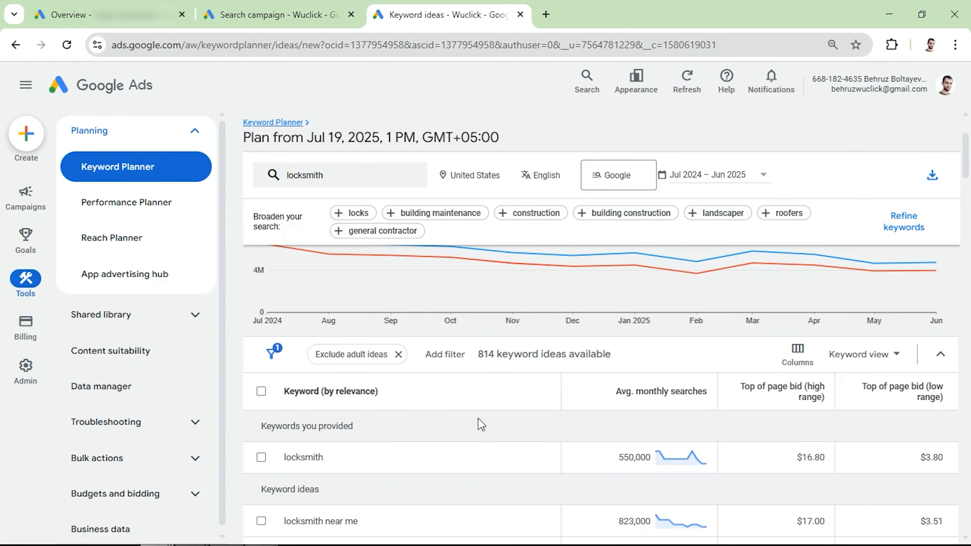
pyautogui.scroll(-2, 667, 468)
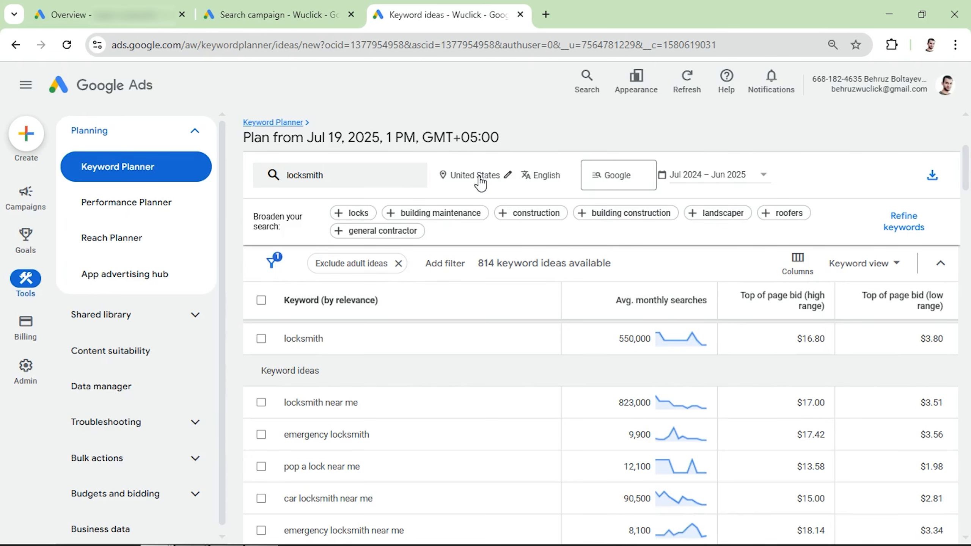
# Change the keyword ideas' location to New York, New York, United States city and examine the top of page bid ranges
pyautogui.click(497, 177)
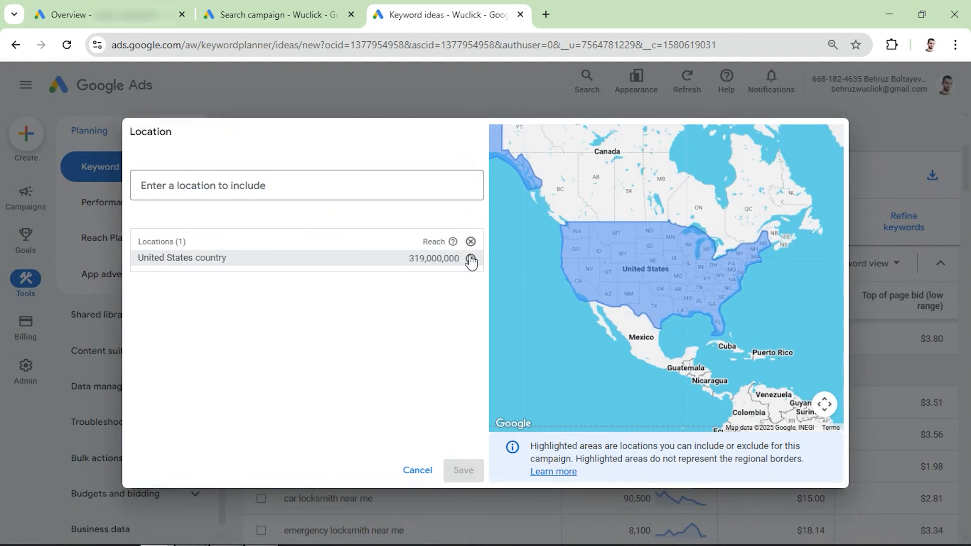
pyautogui.click(470, 258)
pyautogui.click(321, 190)
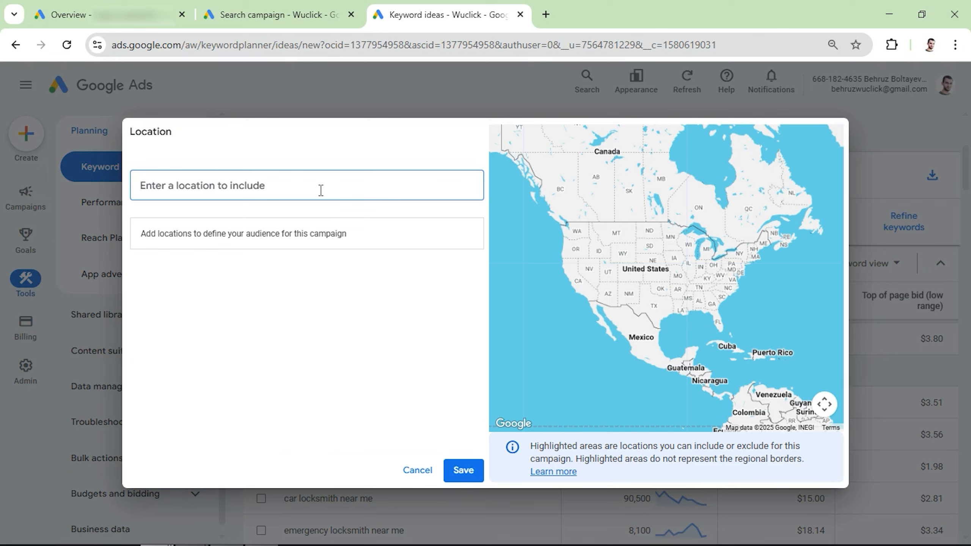
pyautogui.write('new city')
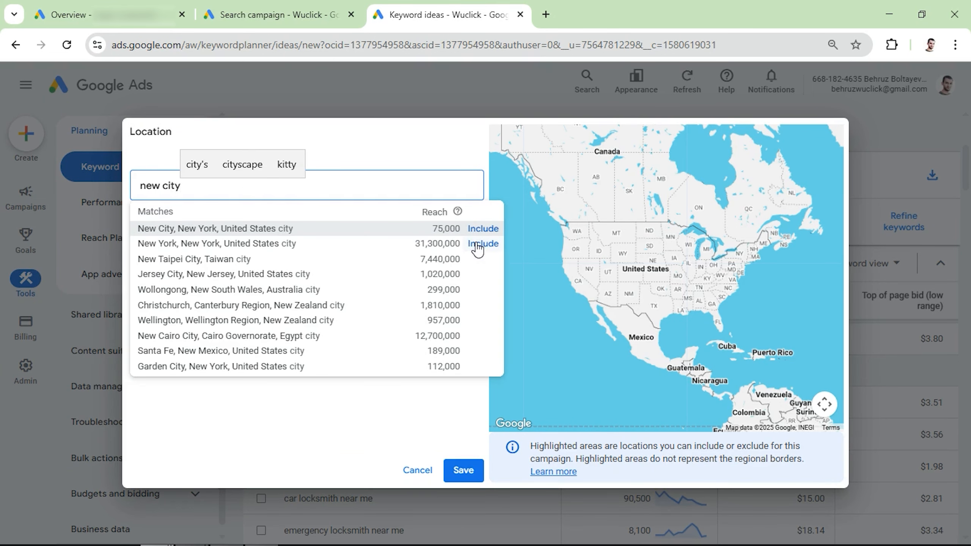
pyautogui.click(478, 244)
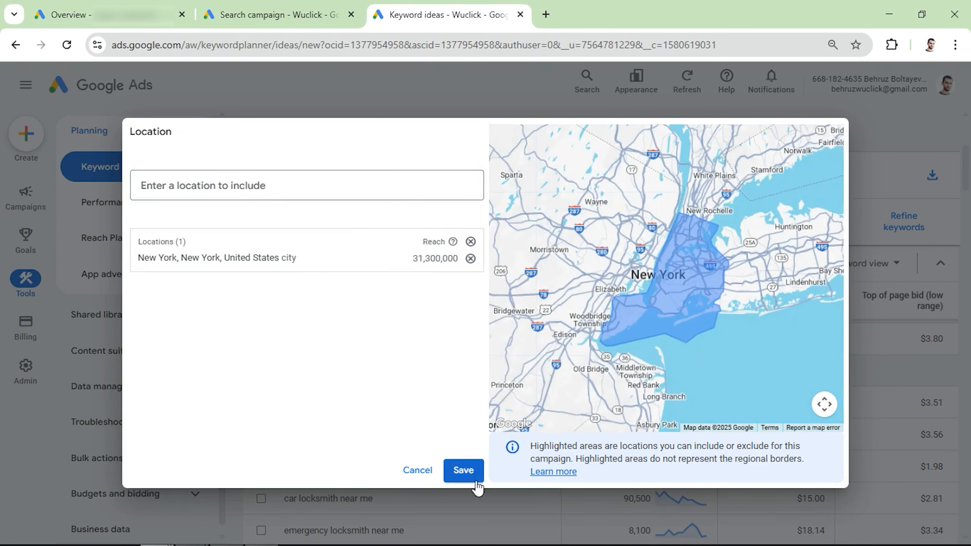
pyautogui.click(463, 470)
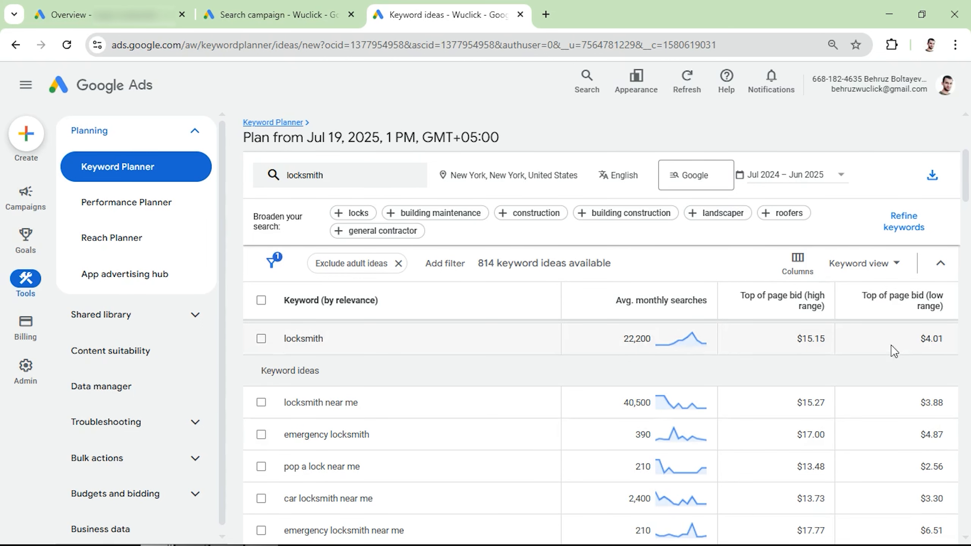
pyautogui.scroll(-3, 903, 458)
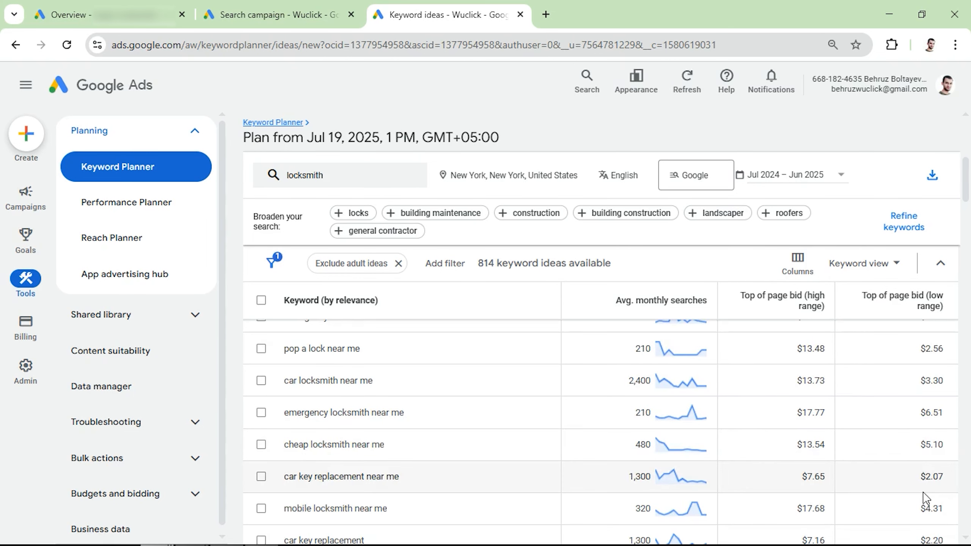
pyautogui.scroll(-3, 923, 413)
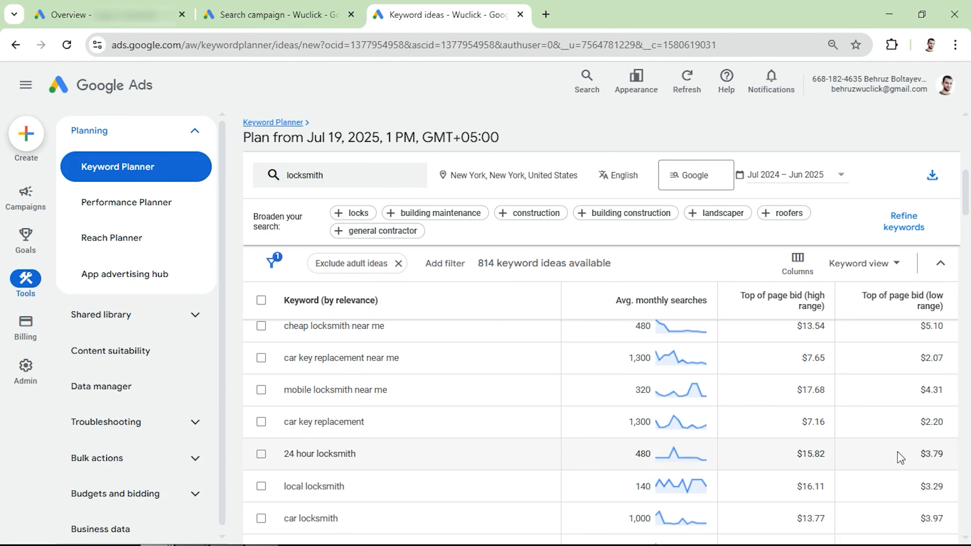
# Set the campaign's maximum CPC bid limit to $5.00 and continue to the campaign settings
pyautogui.click(323, 14)
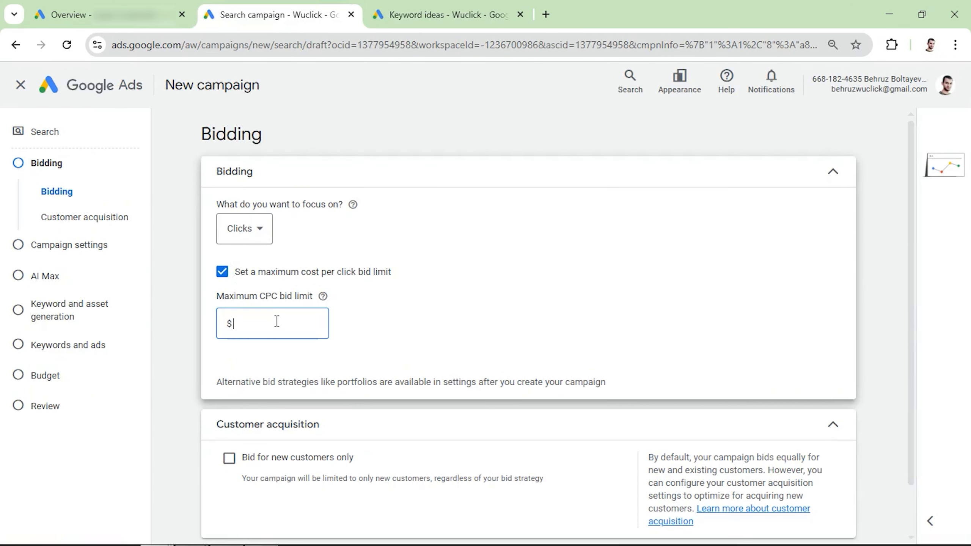
pyautogui.write('5')
pyautogui.click(363, 339)
pyautogui.scroll(-2, 400, 343)
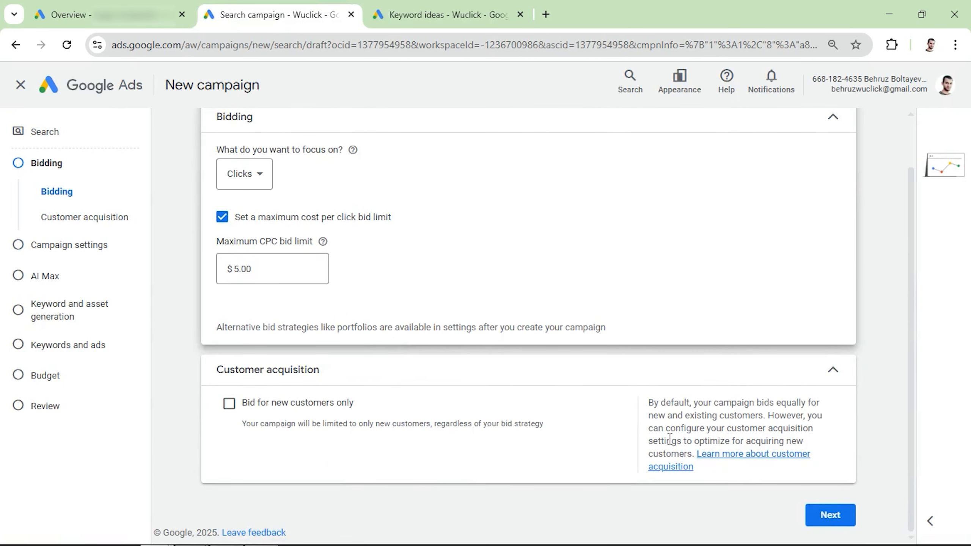
pyautogui.click(822, 521)
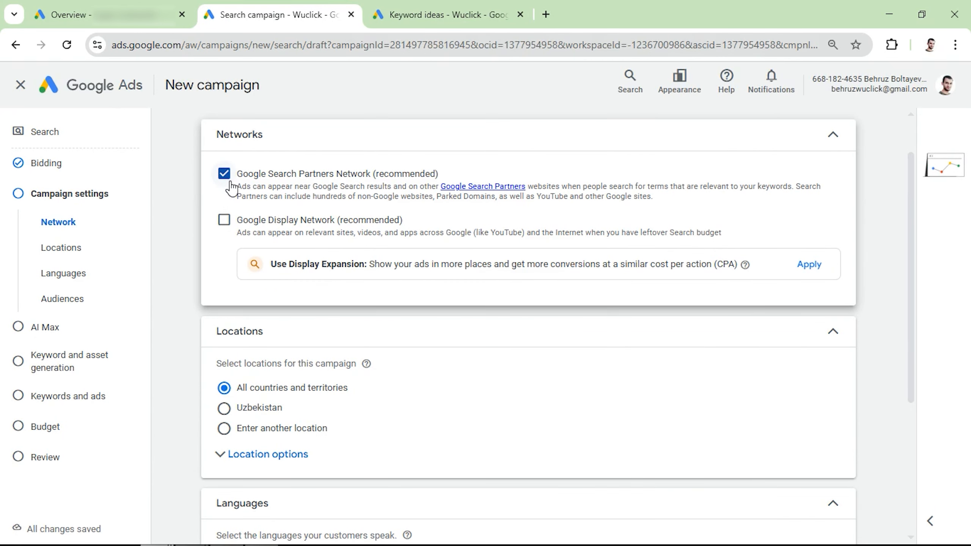
# Turn off the Google Search Partners Network and target the state of New York, United States through the advanced location search
pyautogui.click(224, 176)
pyautogui.scroll(-3, 210, 260)
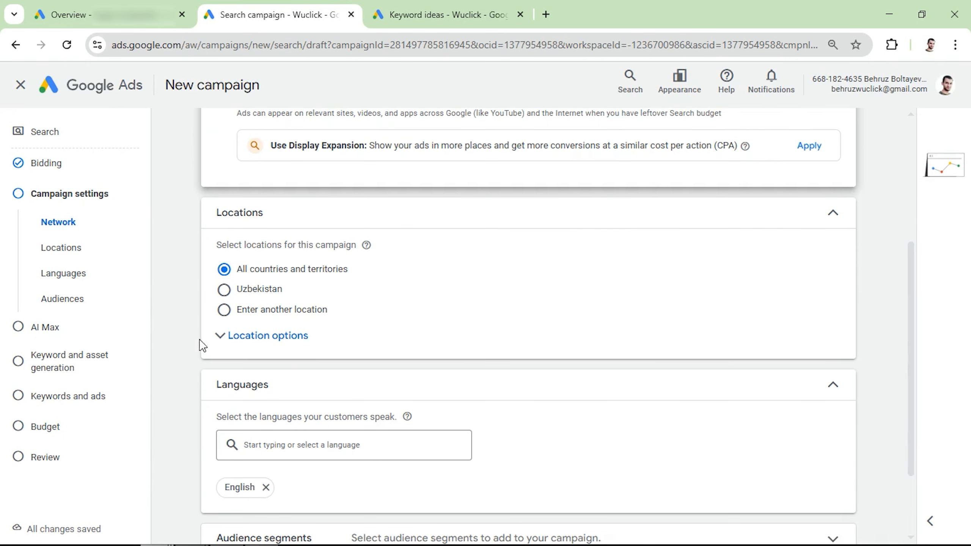
pyautogui.click(225, 310)
pyautogui.scroll(-3, 459, 347)
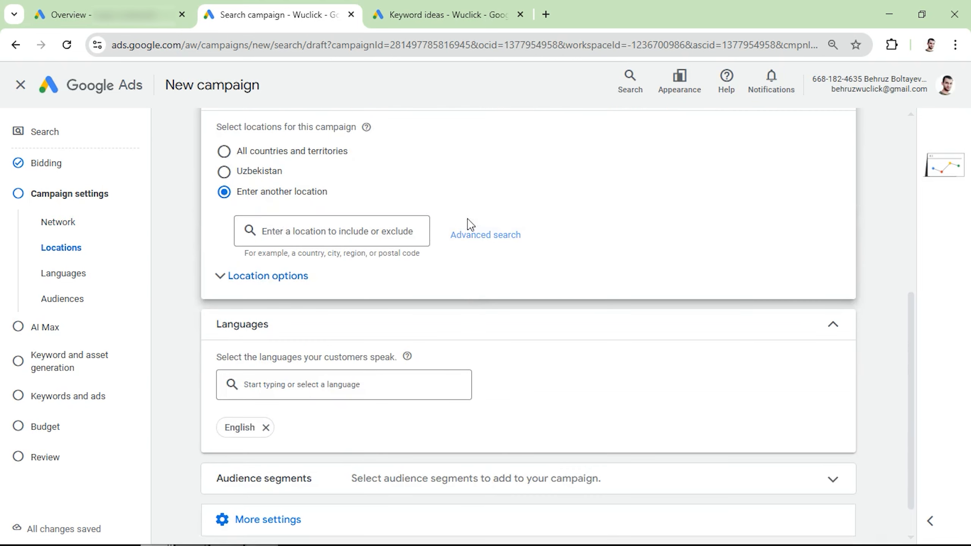
pyautogui.click(473, 236)
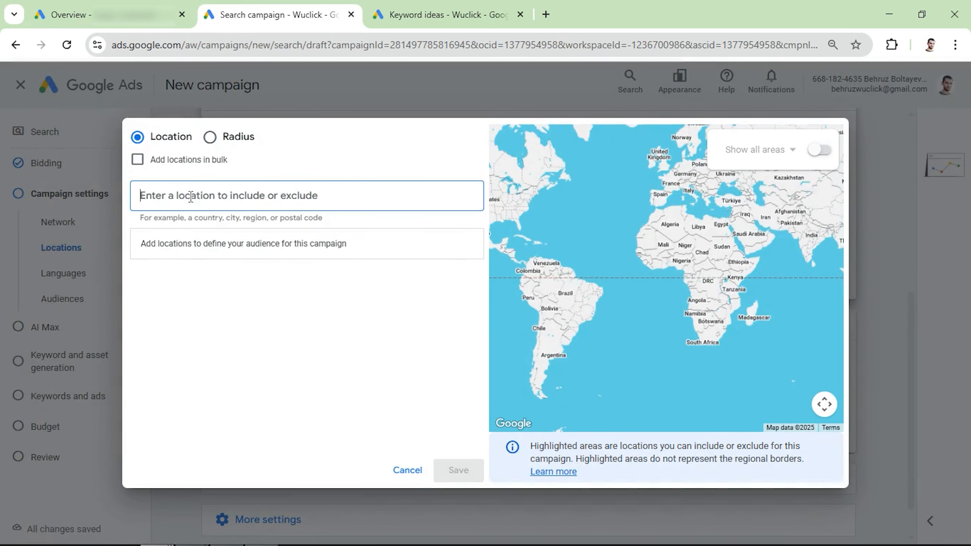
pyautogui.write('new york')
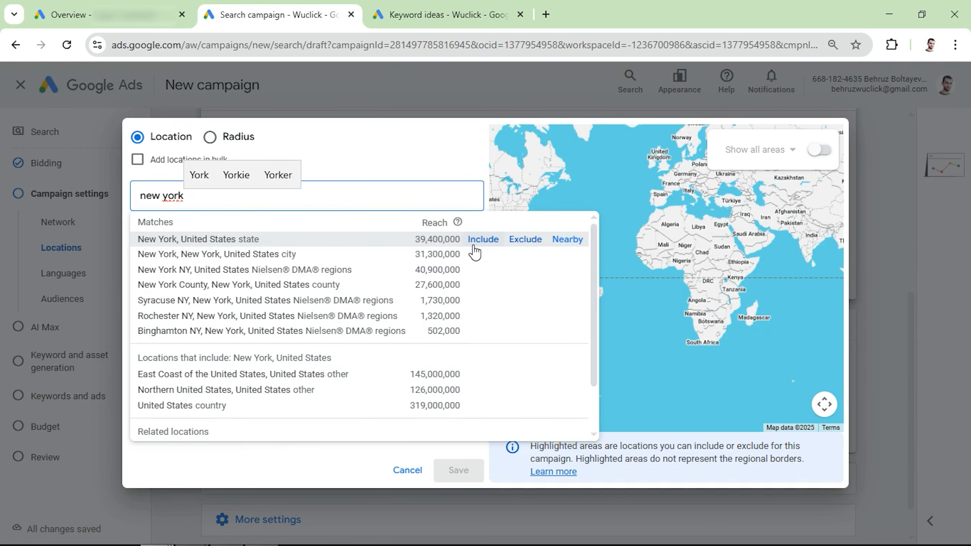
pyautogui.click(474, 248)
pyautogui.click(458, 470)
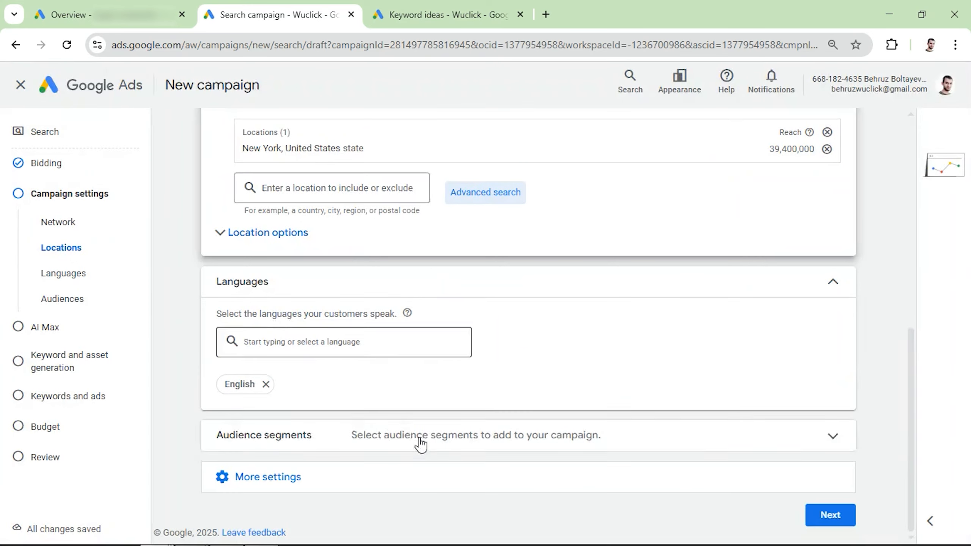
# Restrict location targeting to Presence: people in or regularly in the included locations
pyautogui.click(233, 234)
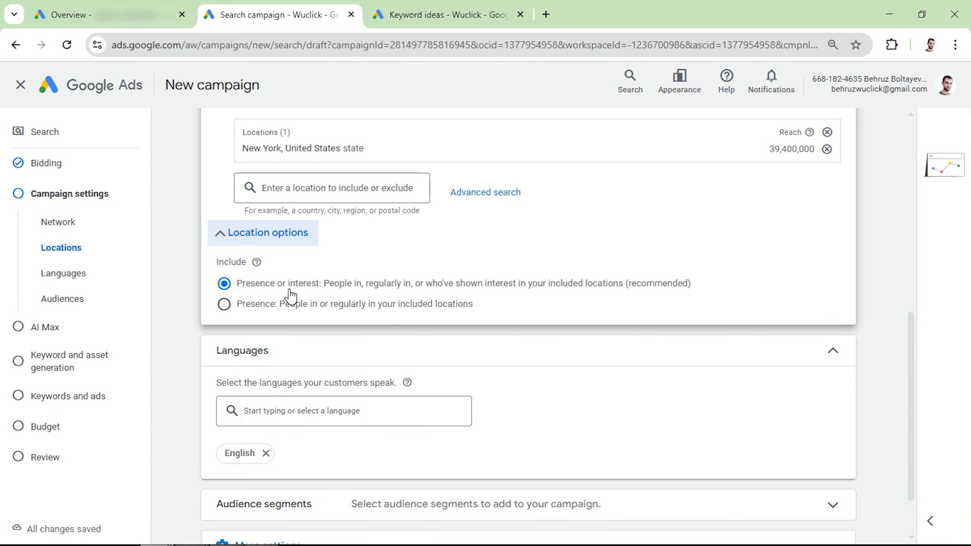
pyautogui.click(259, 314)
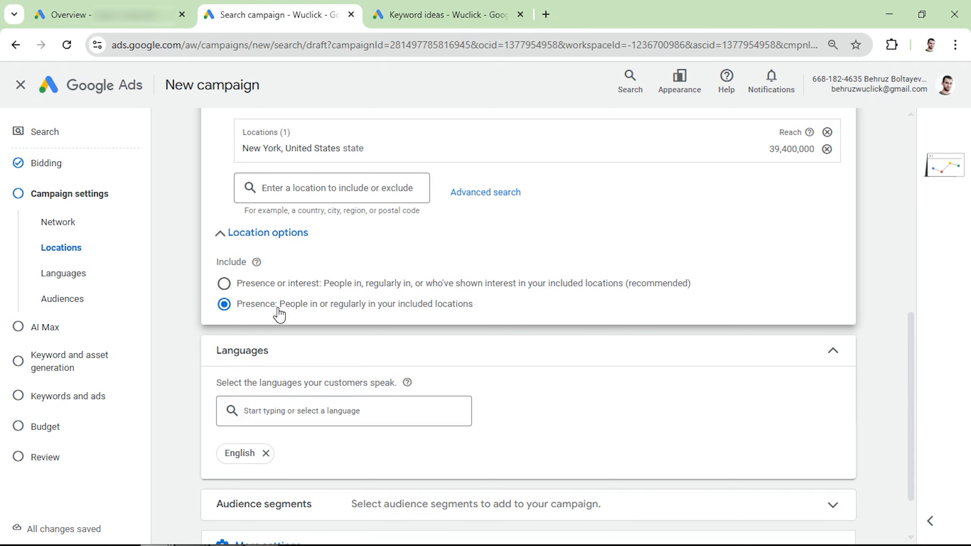
# Set the ad schedule to Mondays - Fridays from 07:00 to 19:00
pyautogui.scroll(-2, 271, 340)
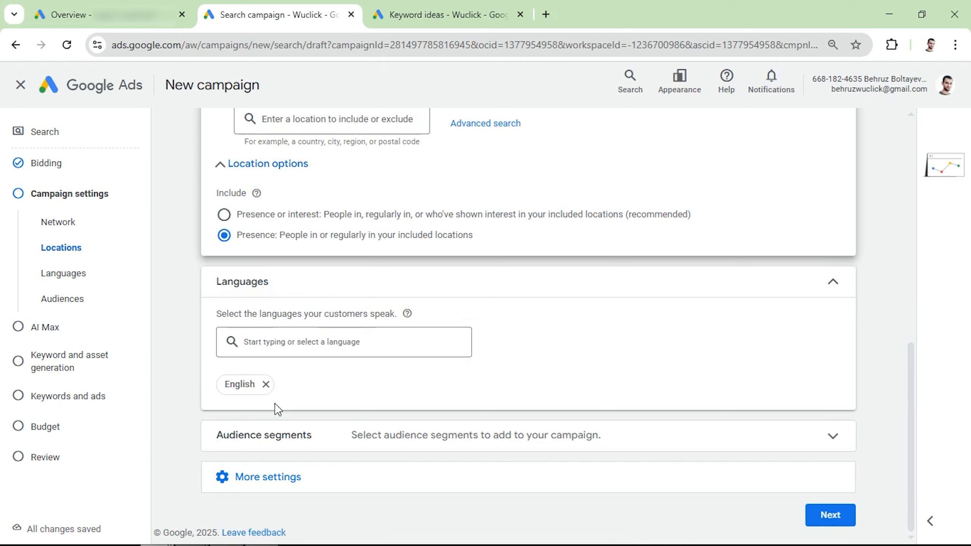
pyautogui.click(262, 486)
pyautogui.scroll(-4, 271, 472)
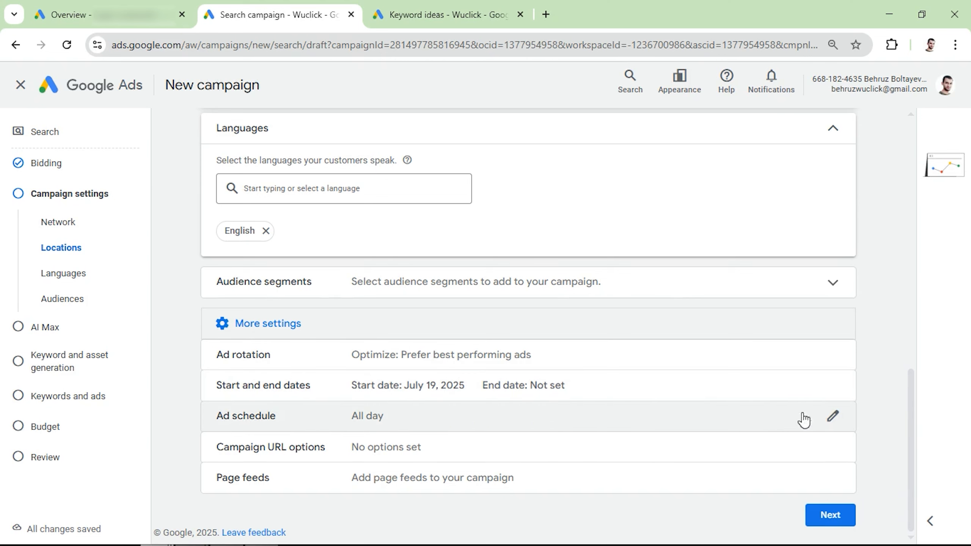
pyautogui.click(833, 415)
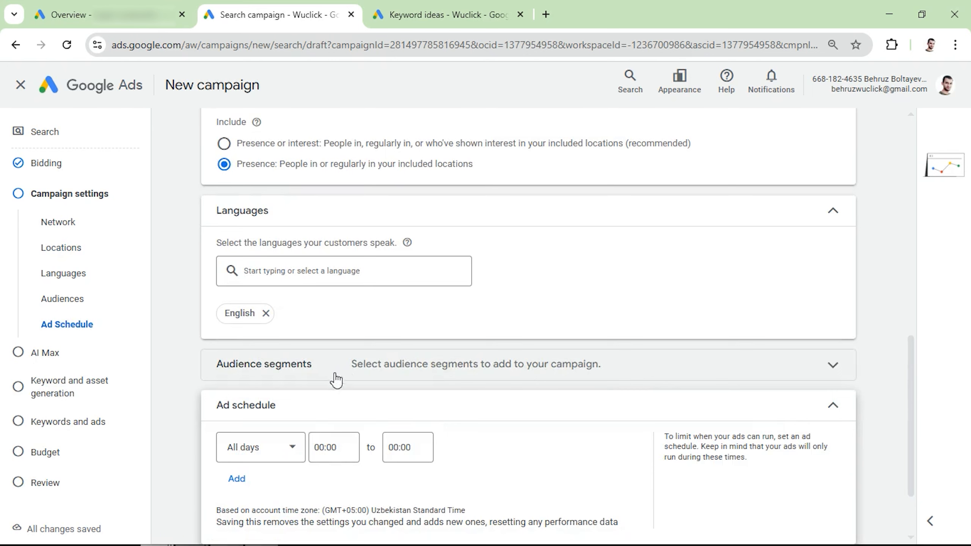
pyautogui.scroll(-3, 336, 379)
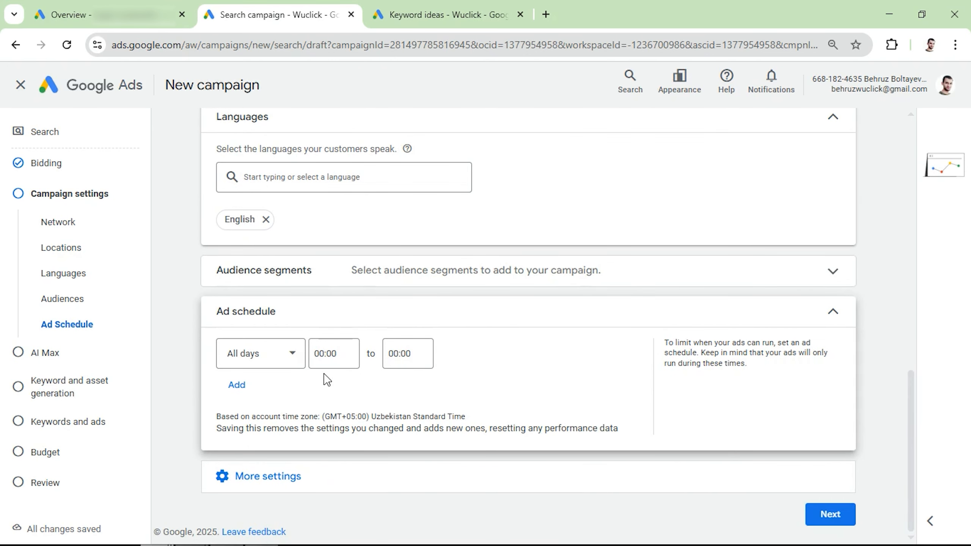
pyautogui.click(289, 359)
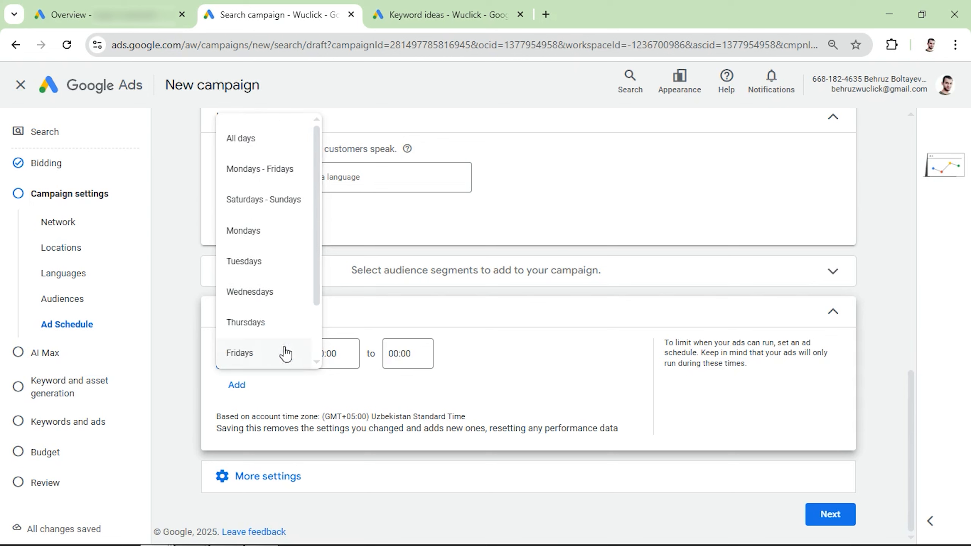
pyautogui.click(252, 174)
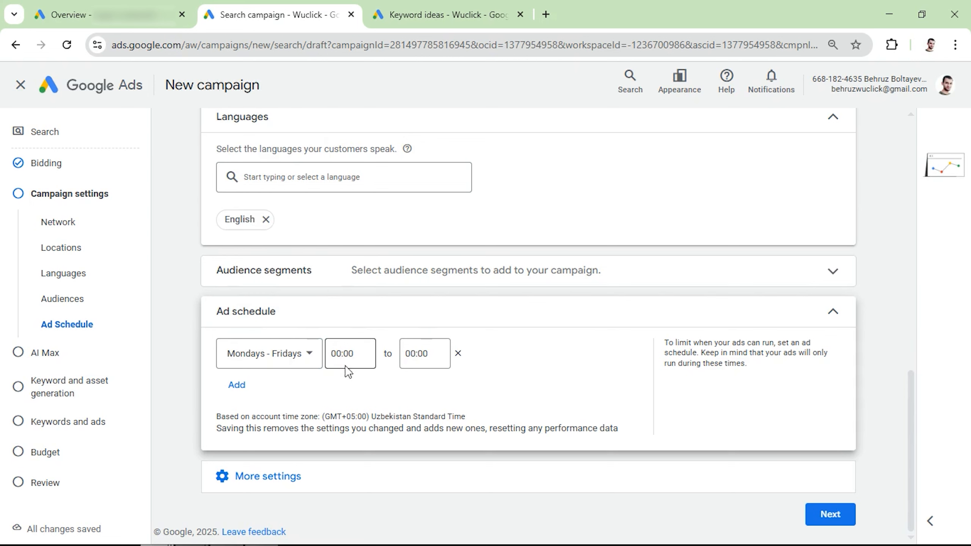
pyautogui.click(341, 353)
pyautogui.click(344, 134)
pyautogui.click(420, 355)
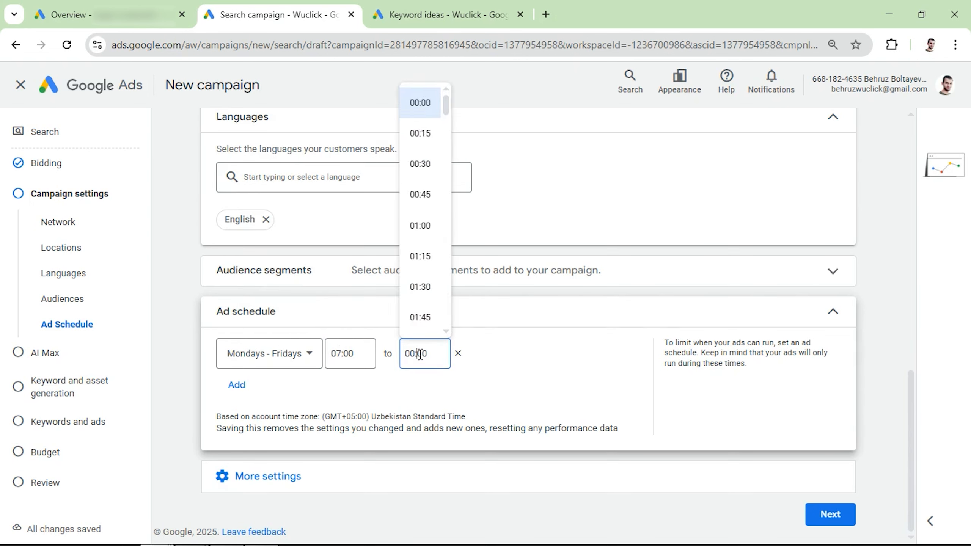
pyautogui.scroll(-20, 419, 275)
pyautogui.click(422, 189)
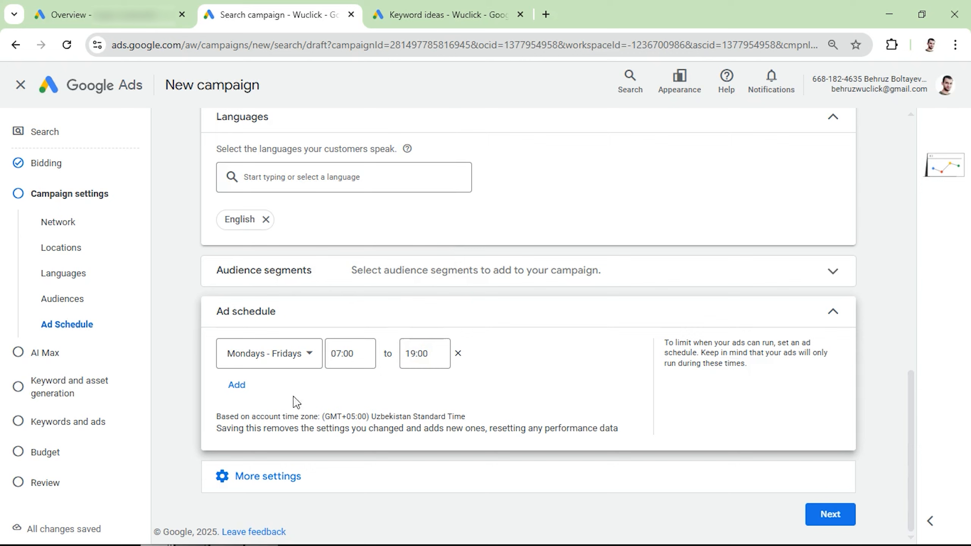
pyautogui.click(240, 387)
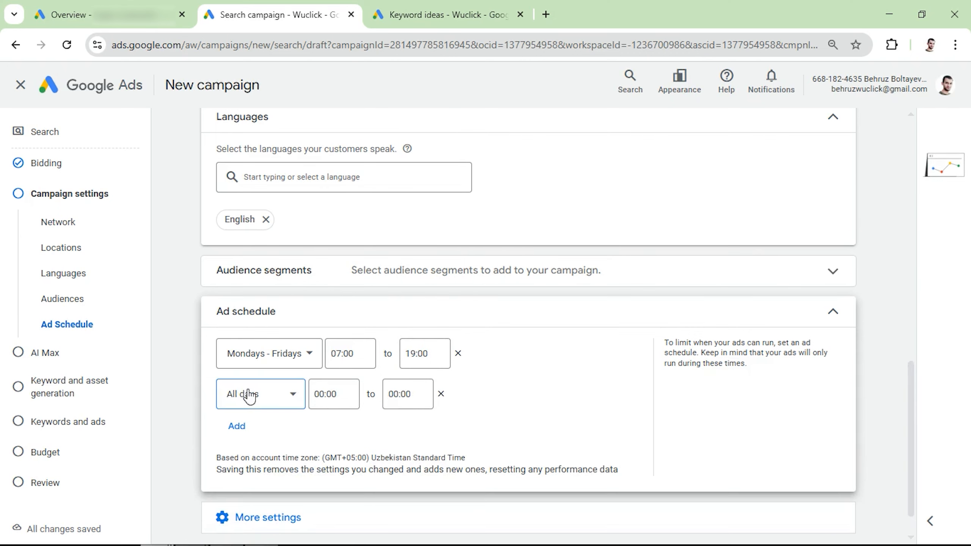
pyautogui.click(248, 395)
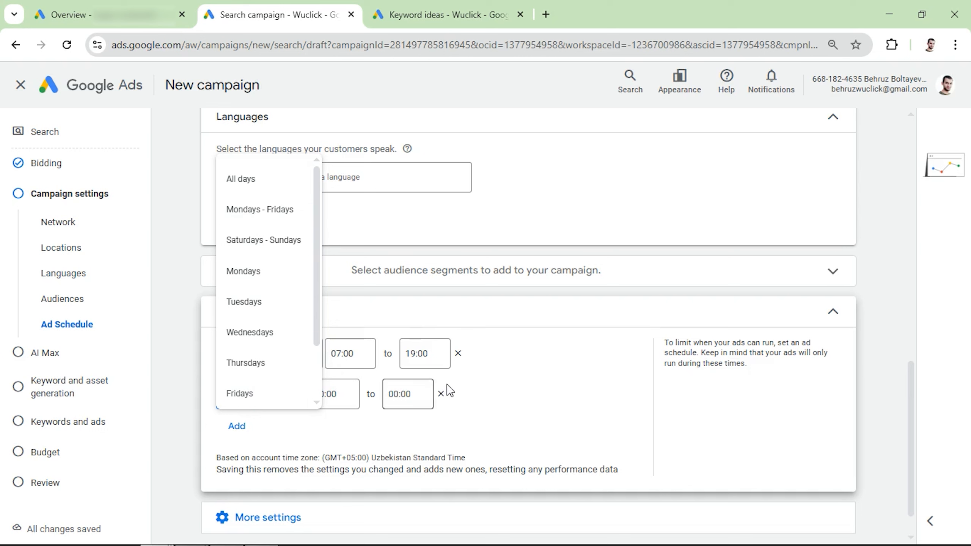
pyautogui.click(484, 412)
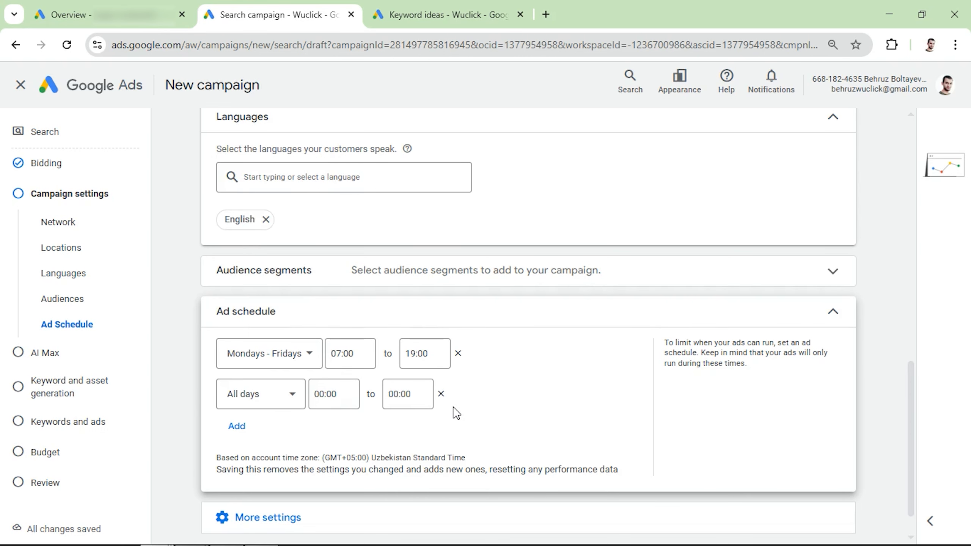
pyautogui.click(441, 395)
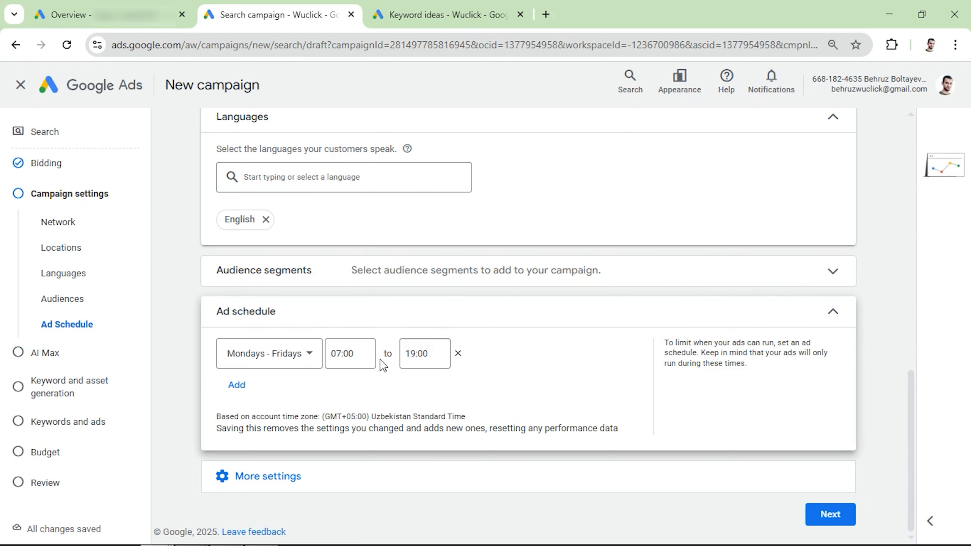
# Proceed through the AI Max stage without turning on its optimization, and skip keyword and asset generation
pyautogui.click(263, 477)
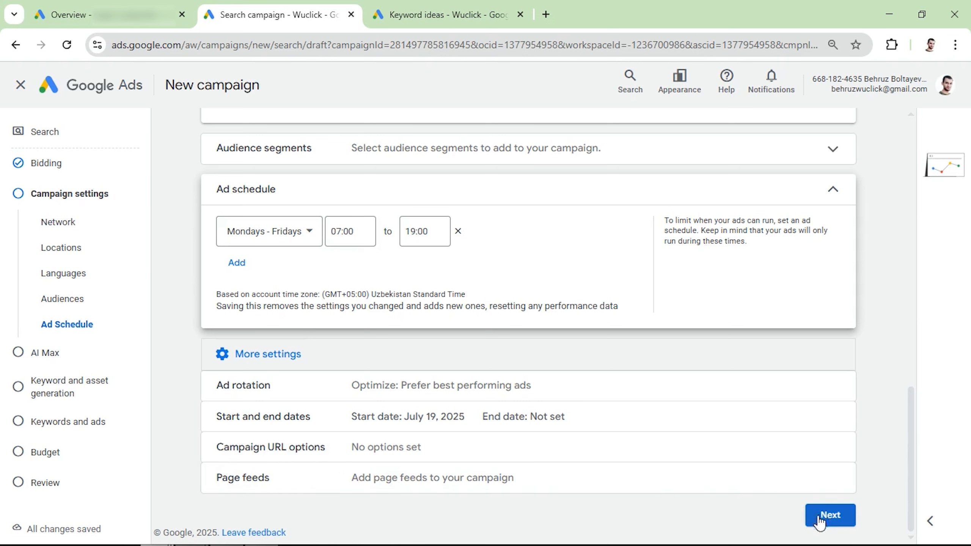
pyautogui.click(830, 528)
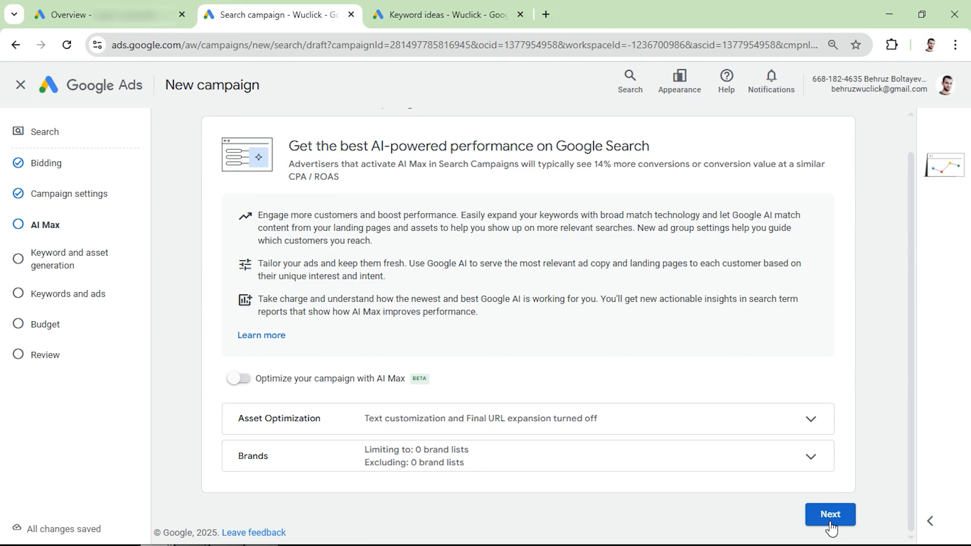
pyautogui.click(830, 514)
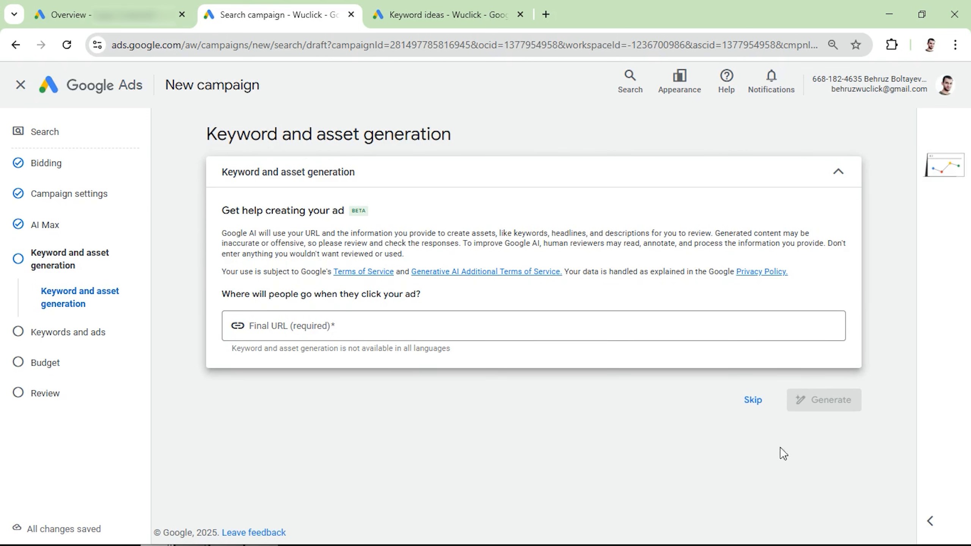
pyautogui.click(752, 400)
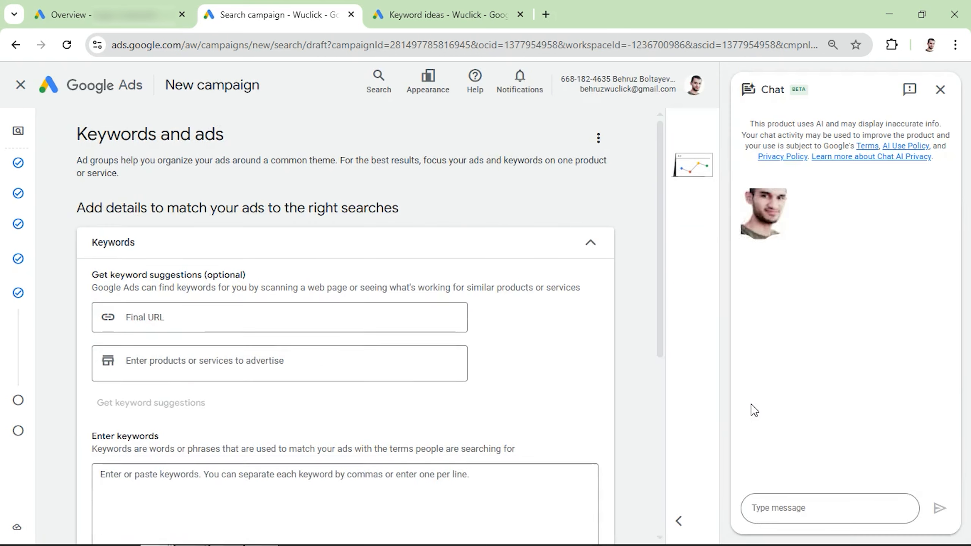
# In Keyword Planner, select locksmith near me, local locksmith near me, key maker near me, locksmith near me open now and locksmith in my area
pyautogui.scroll(-3, 421, 358)
pyautogui.scroll(-3, 289, 354)
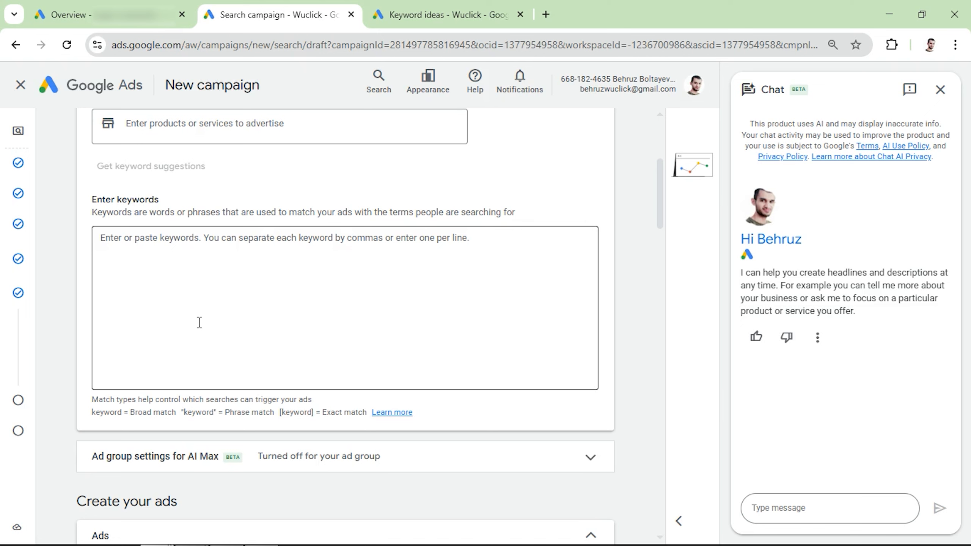
pyautogui.hotkey('ctrl', 'Tab')
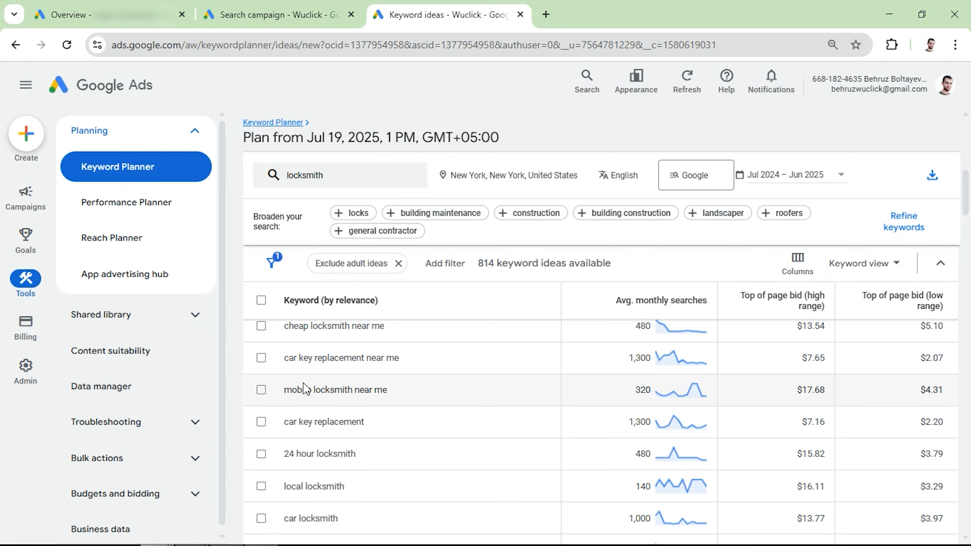
pyautogui.click(261, 390)
pyautogui.scroll(-8, 261, 443)
pyautogui.click(261, 408)
pyautogui.scroll(-3, 261, 336)
pyautogui.click(261, 451)
pyautogui.scroll(-10, 258, 467)
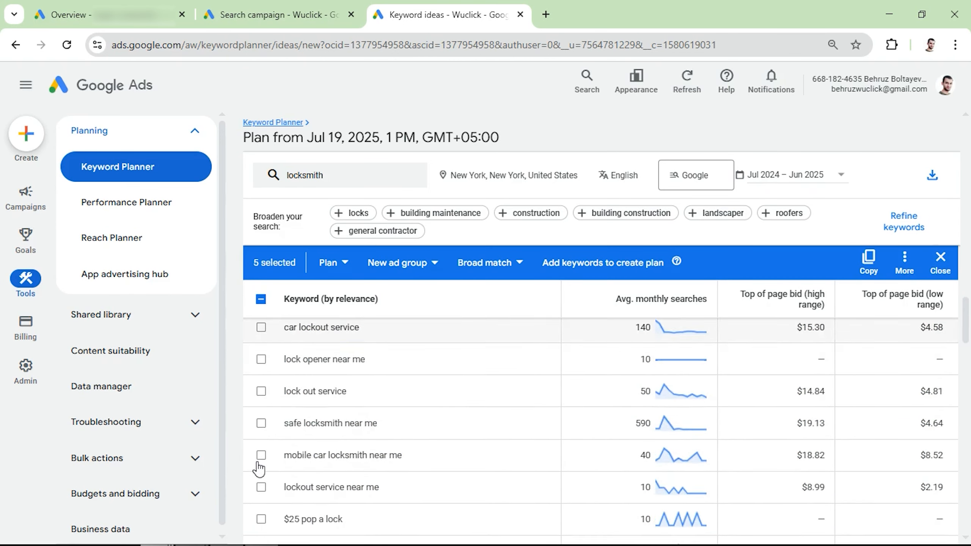
# Add locksmith near my location, locksmith near me for house, a locksmith near me and locksmith services near me to the keyword selection
pyautogui.click(261, 455)
pyautogui.scroll(-10, 262, 413)
pyautogui.scroll(5, 261, 413)
pyautogui.click(261, 402)
pyautogui.scroll(10, 261, 413)
pyautogui.click(261, 455)
pyautogui.scroll(15, 262, 455)
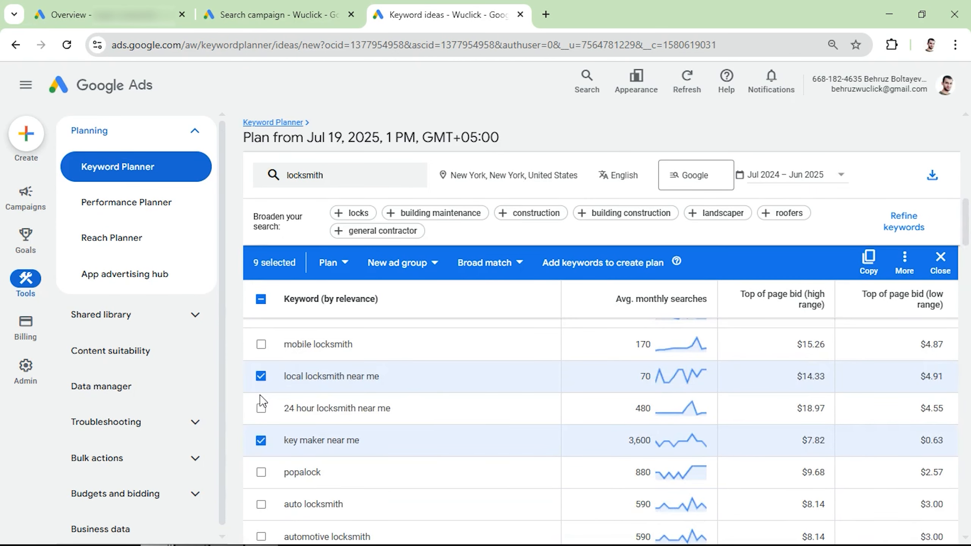
# Review the selected keyword ideas through the whole list and copy them to the clipboard
pyautogui.scroll(10, 261, 402)
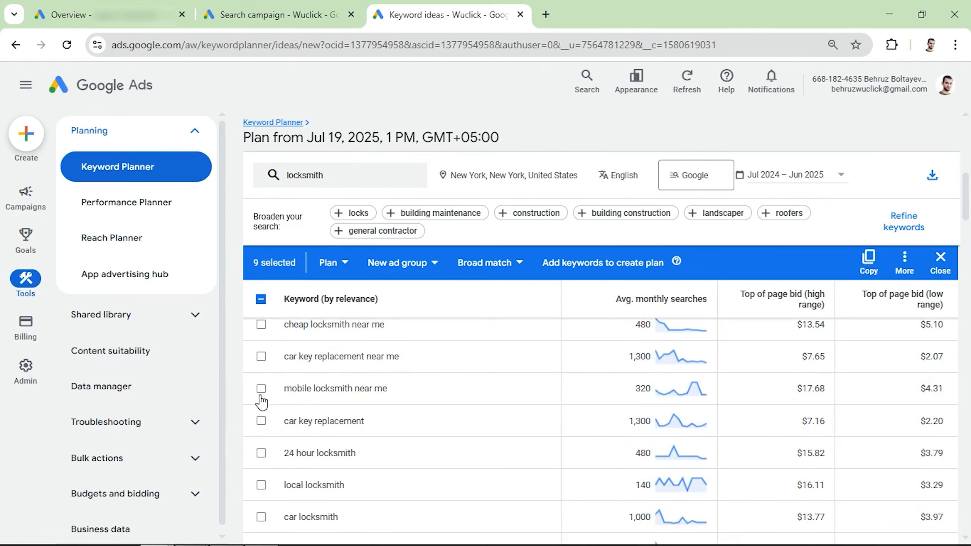
pyautogui.scroll(3, 263, 401)
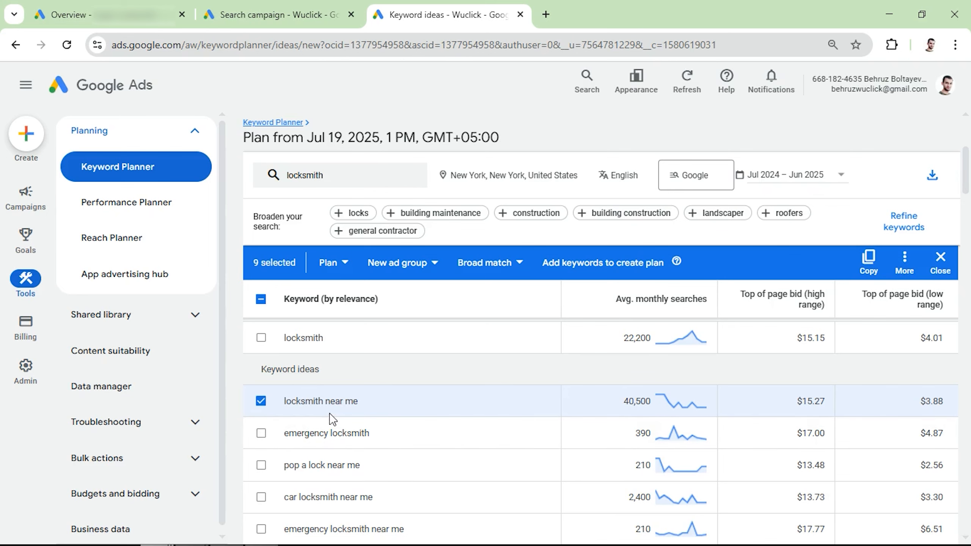
pyautogui.scroll(-10, 332, 419)
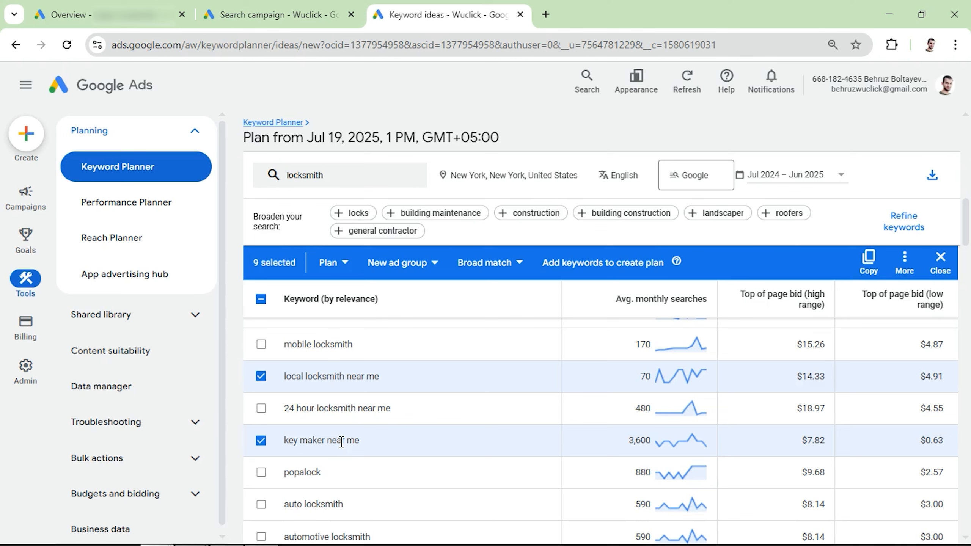
pyautogui.scroll(-5, 342, 442)
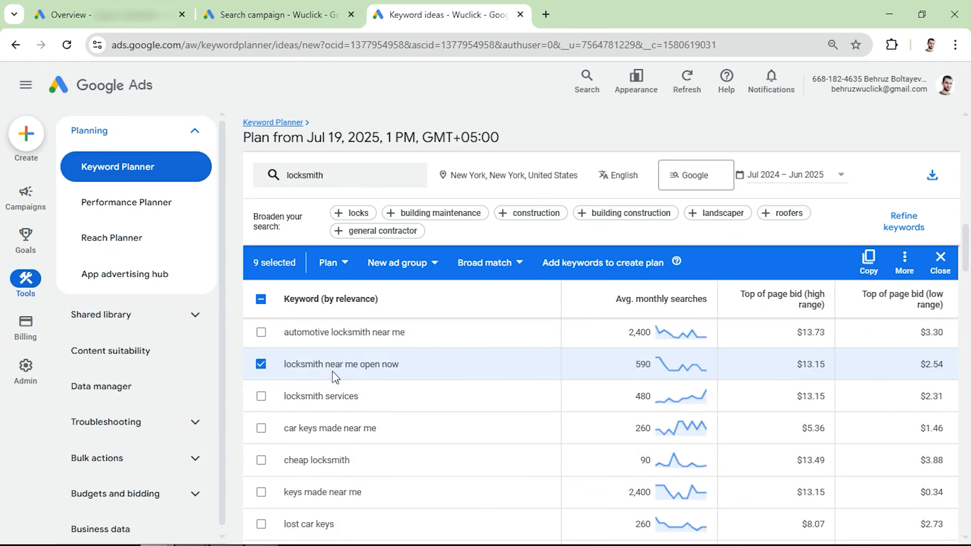
pyautogui.scroll(-10, 354, 378)
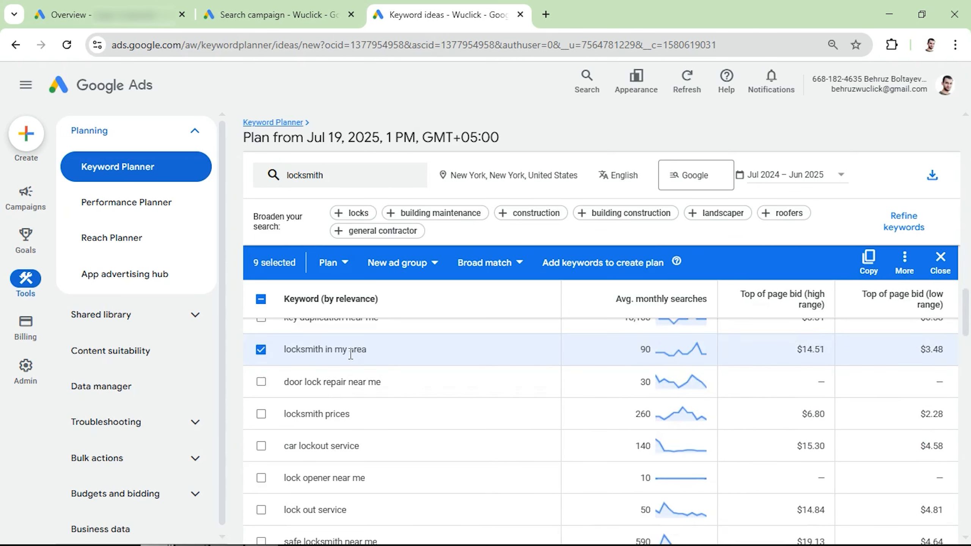
pyautogui.scroll(-10, 335, 366)
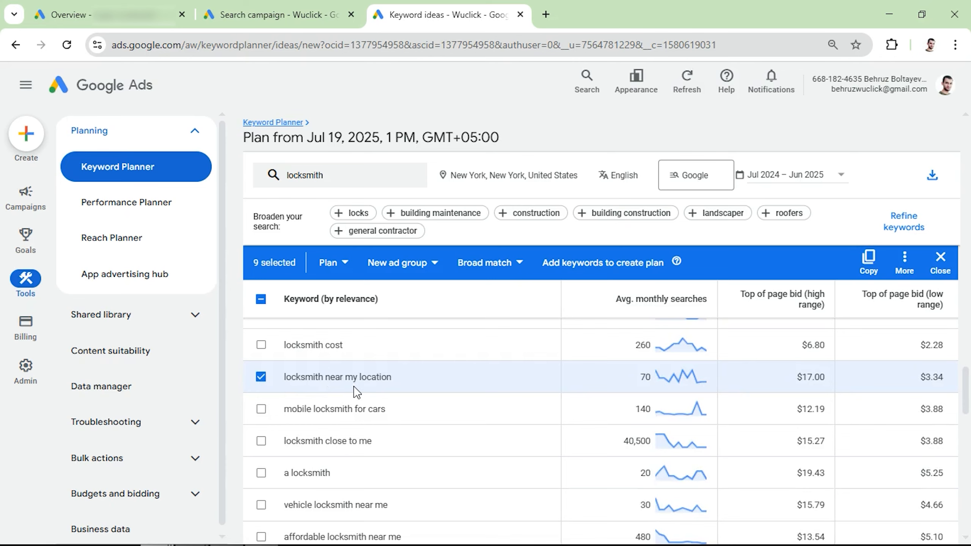
pyautogui.scroll(-5, 344, 386)
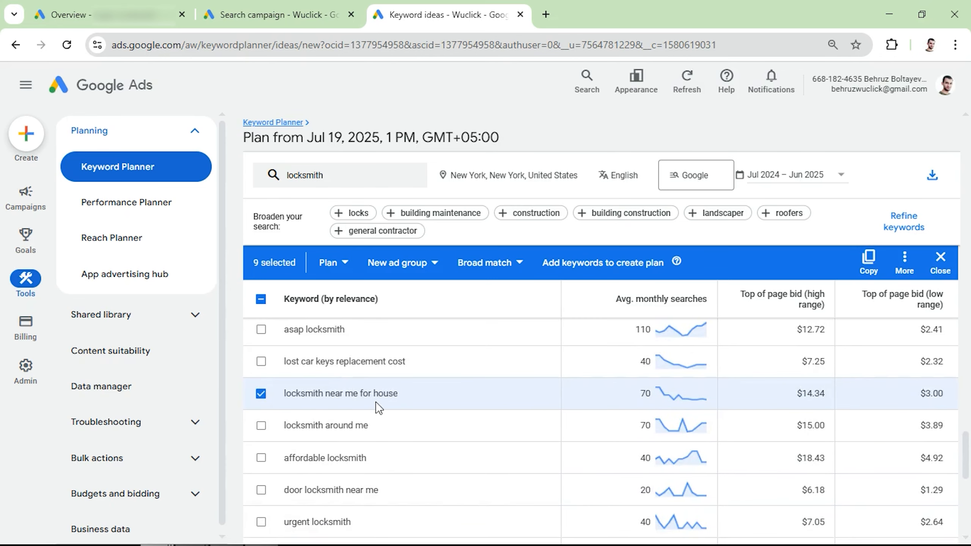
pyautogui.scroll(-3, 377, 406)
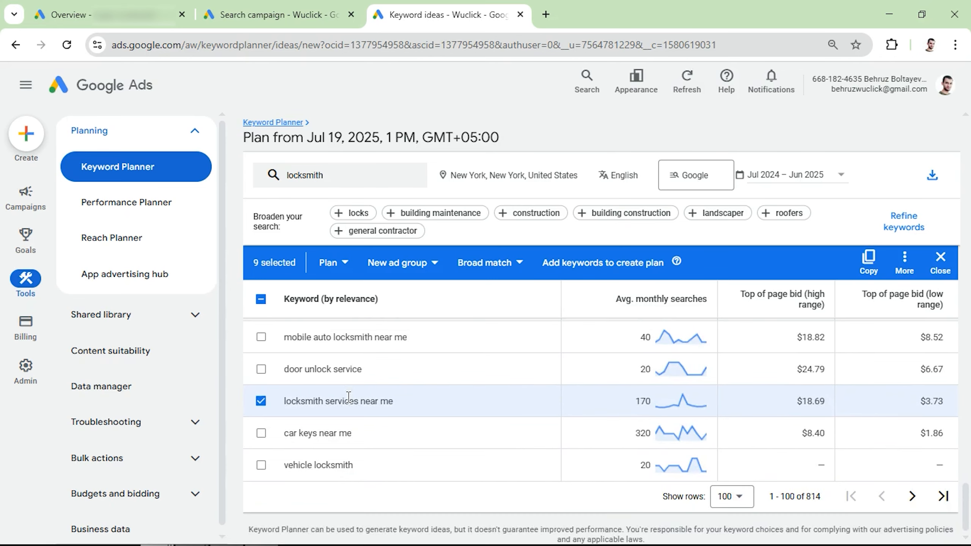
pyautogui.scroll(-5, 348, 400)
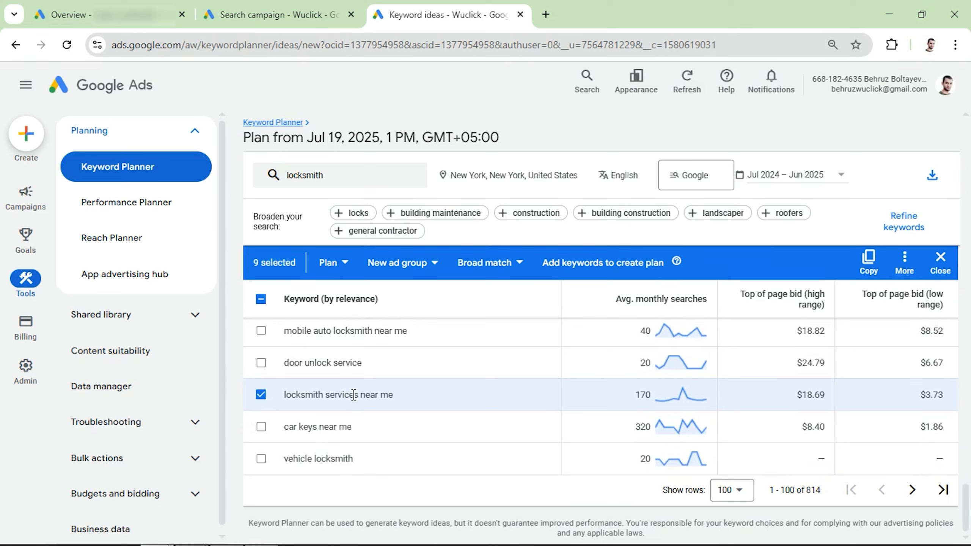
pyautogui.click(868, 261)
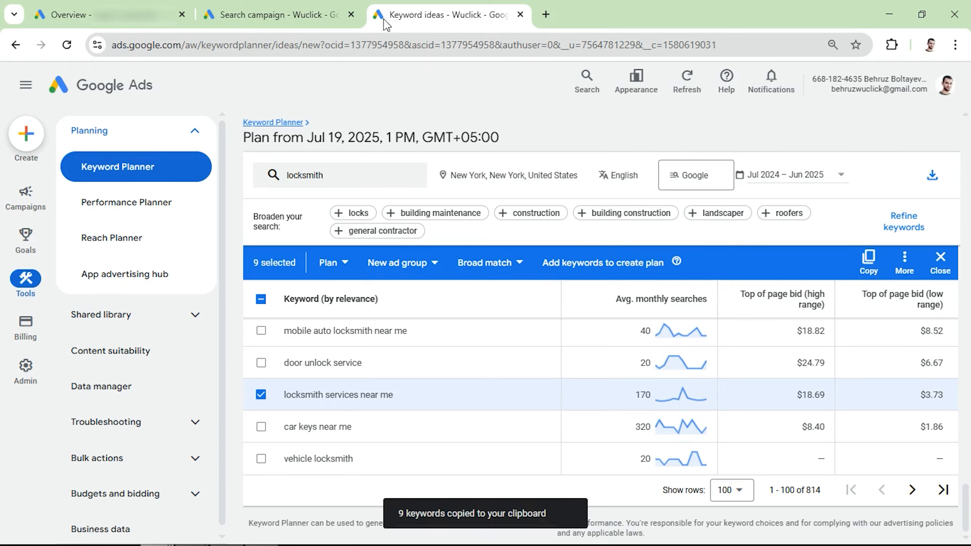
# Return to the campaign draft and examine the broad, phrase and exact match notation explained below the keyword field
pyautogui.click(276, 15)
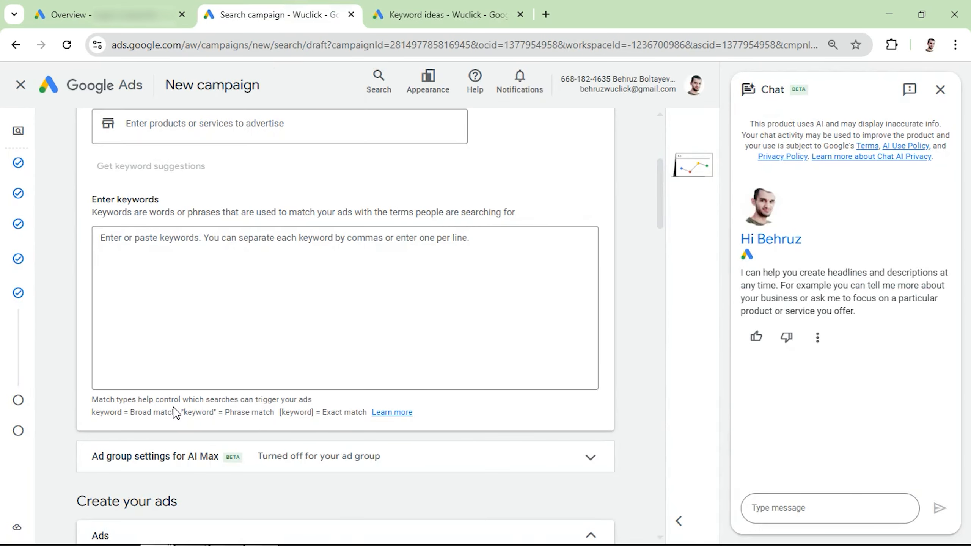
pyautogui.moveTo(175, 412); pyautogui.dragTo(89, 421)
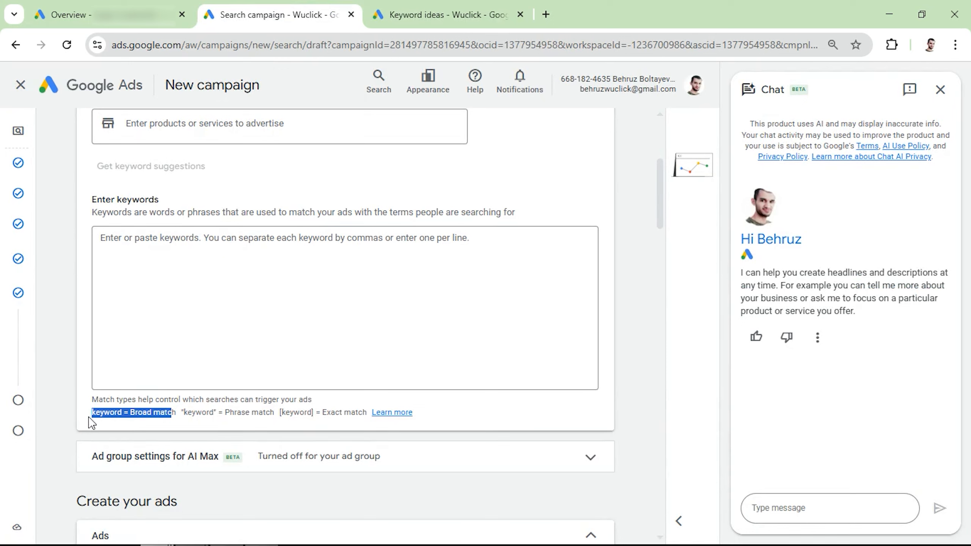
pyautogui.click(144, 415)
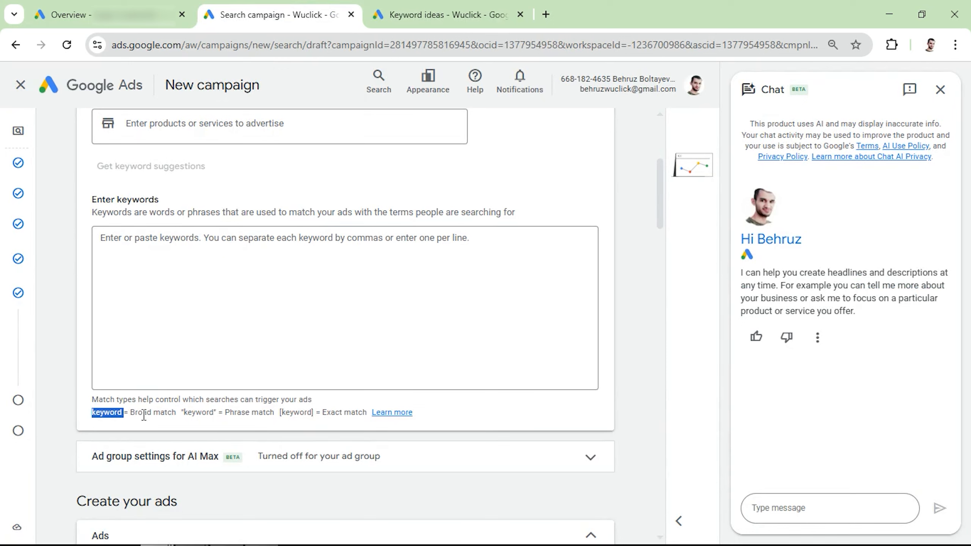
pyautogui.moveTo(182, 413); pyautogui.dragTo(365, 414)
pyautogui.click(282, 417)
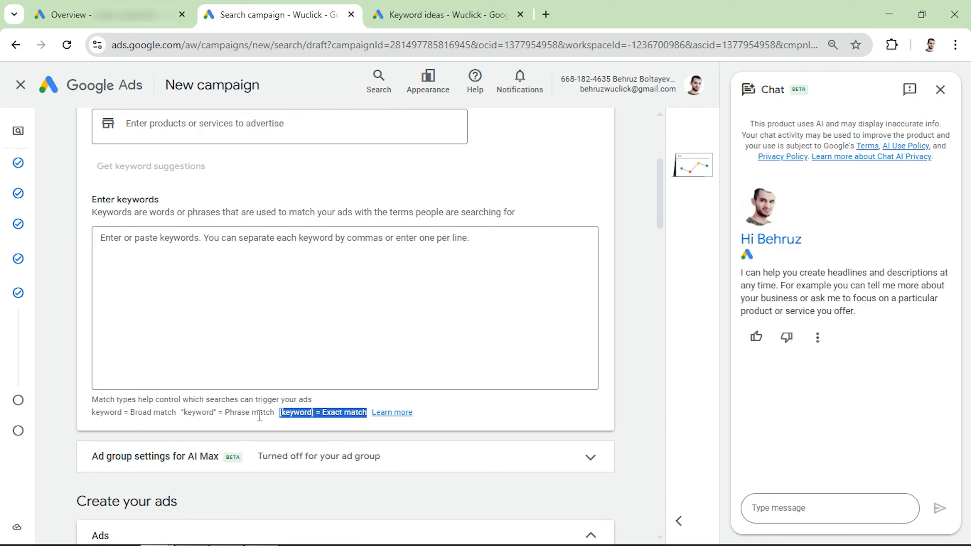
pyautogui.moveTo(271, 412); pyautogui.dragTo(100, 412)
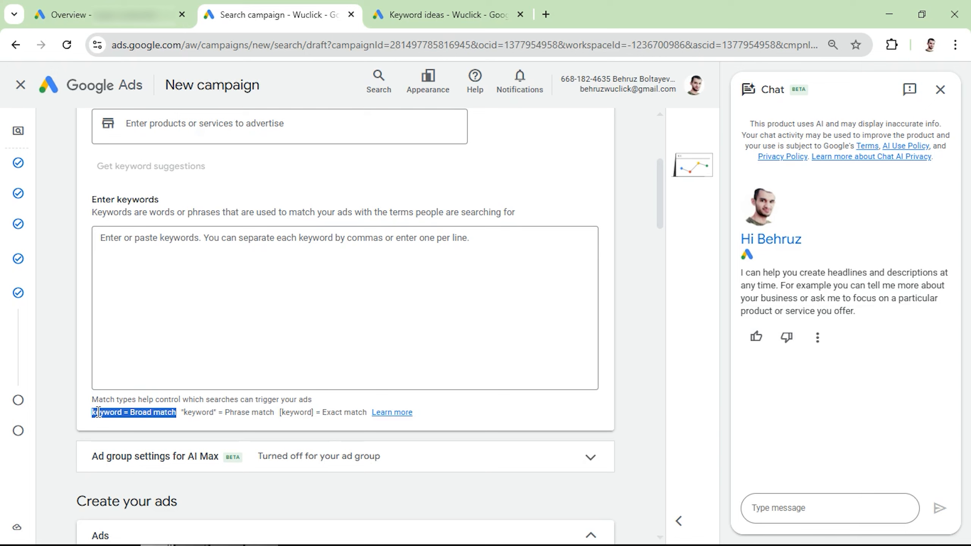
pyautogui.click(193, 358)
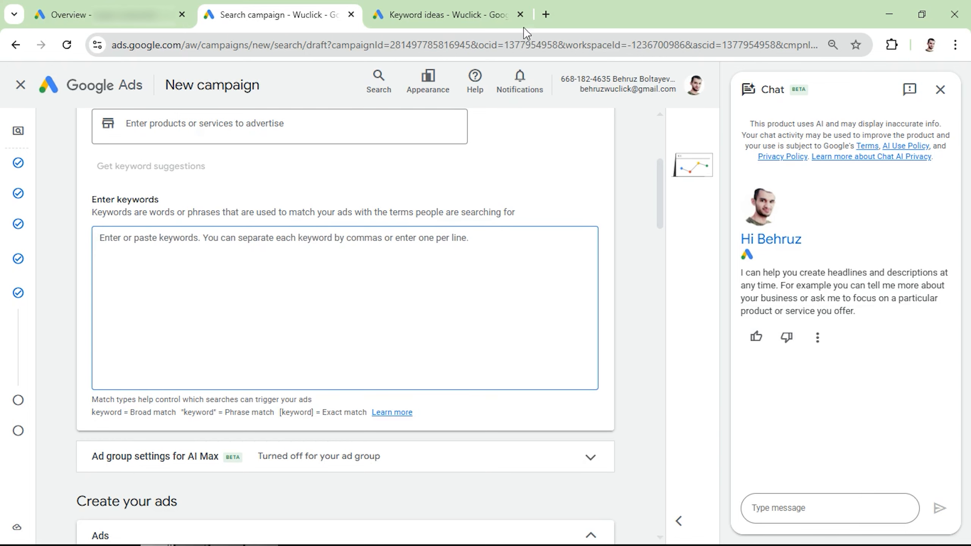
# Open keywordmatchtypetool.com in a new browser tab and paste the copied locksmith keywords into the first word list
pyautogui.click(546, 15)
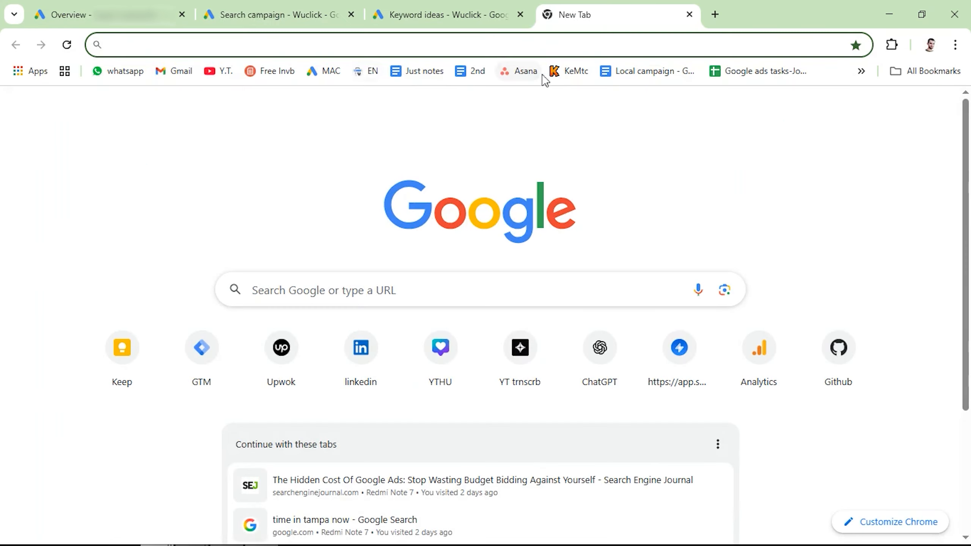
pyautogui.click(557, 70)
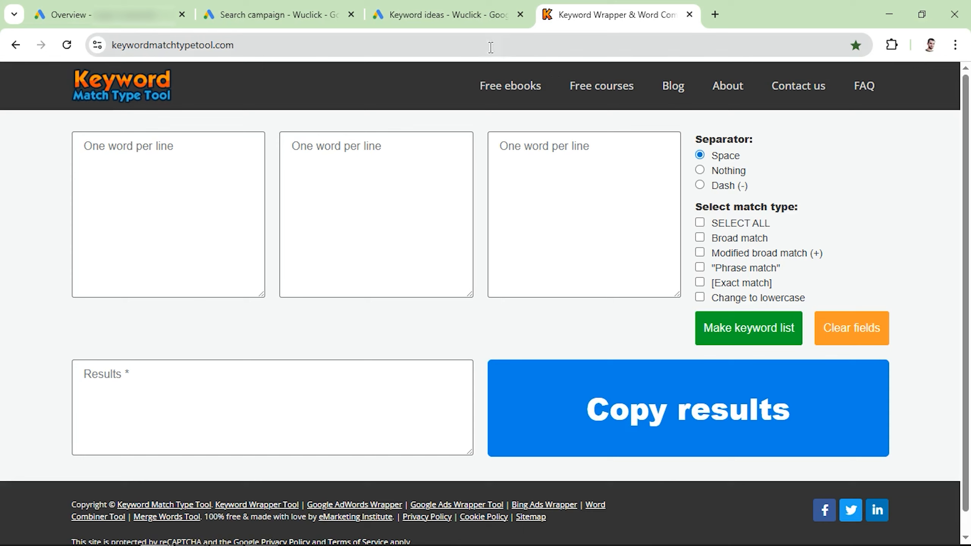
pyautogui.click(180, 231)
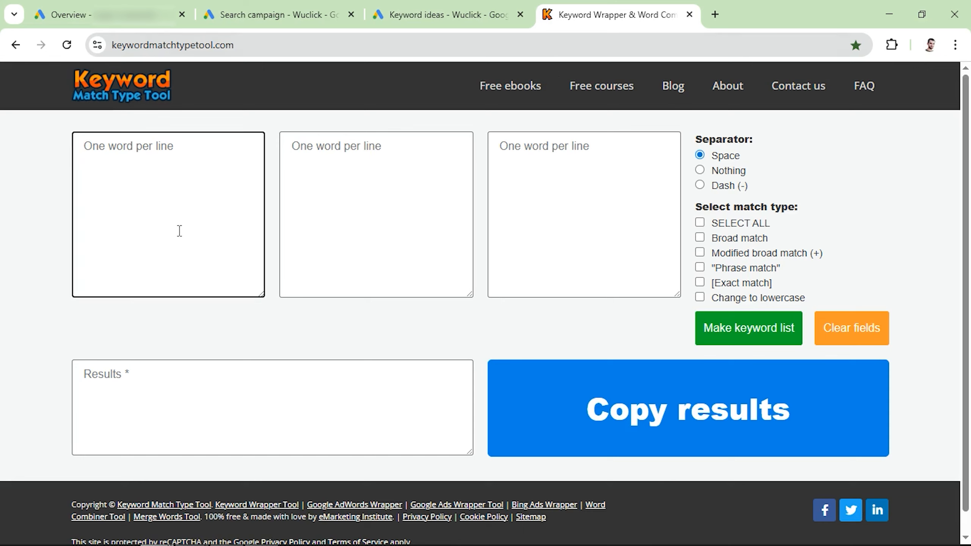
pyautogui.hotkey('ctrl', 'v')
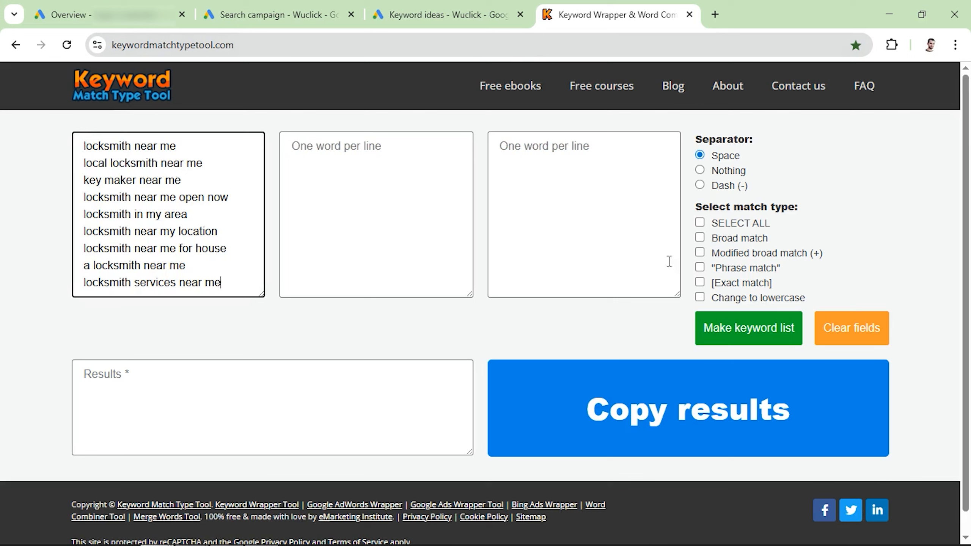
# Generate phrase match and exact match versions of the keywords and copy the results
pyautogui.click(733, 272)
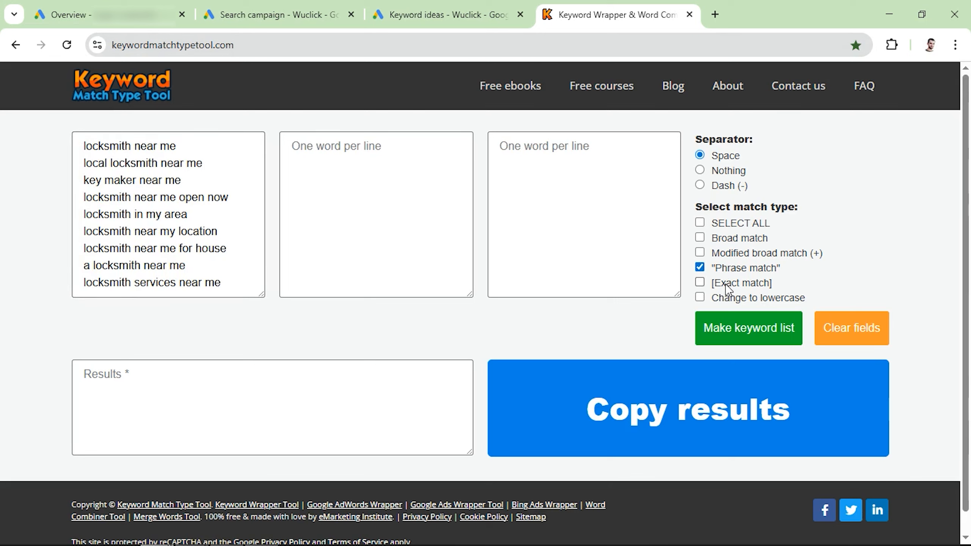
pyautogui.click(726, 285)
pyautogui.click(749, 340)
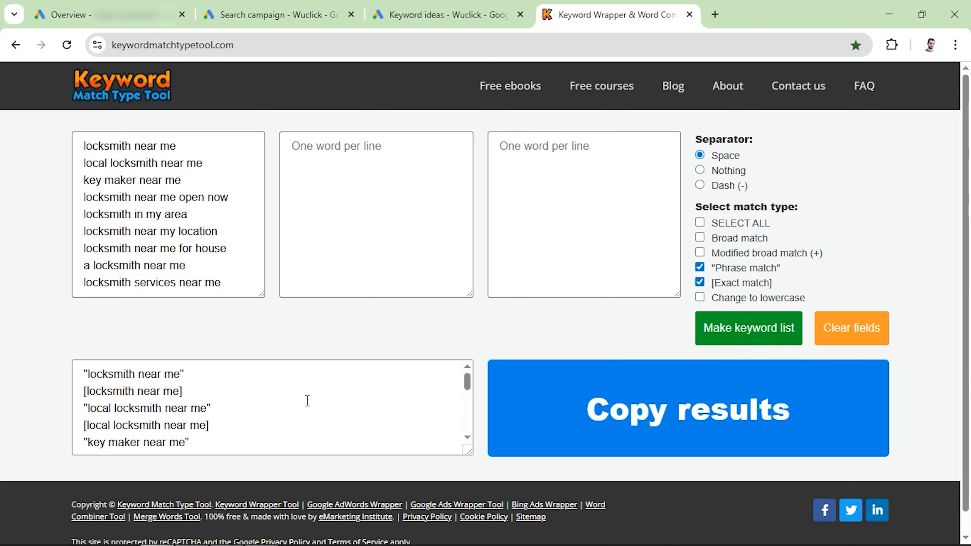
pyautogui.click(700, 418)
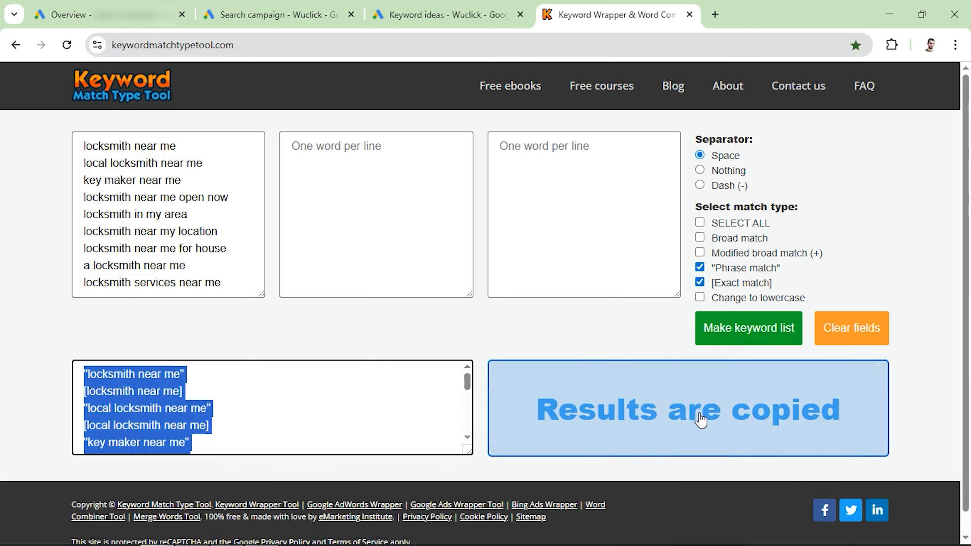
# Paste the phrase and exact match keywords into the campaign draft's keyword field and check the entries
pyautogui.click(276, 14)
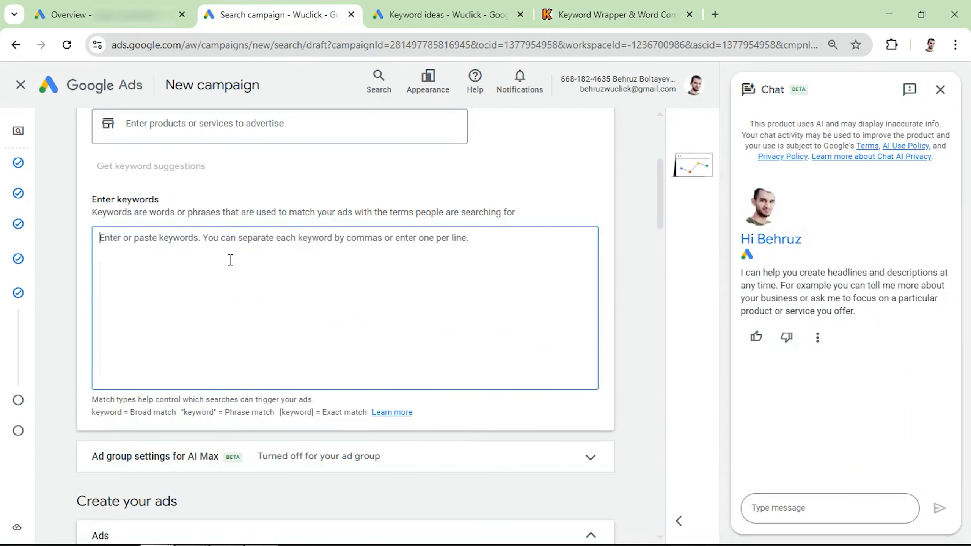
pyautogui.hotkey('ctrl', 'v')
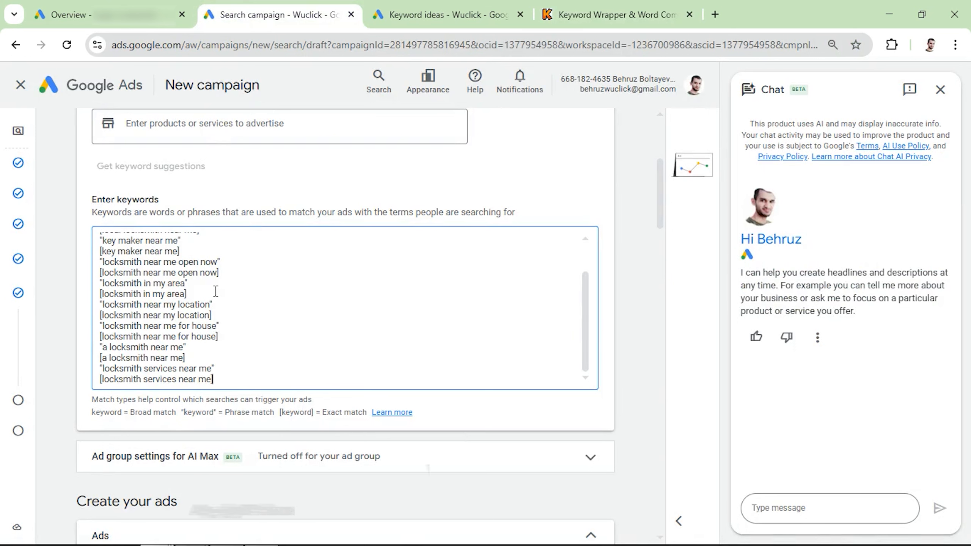
pyautogui.scroll(10, 215, 291)
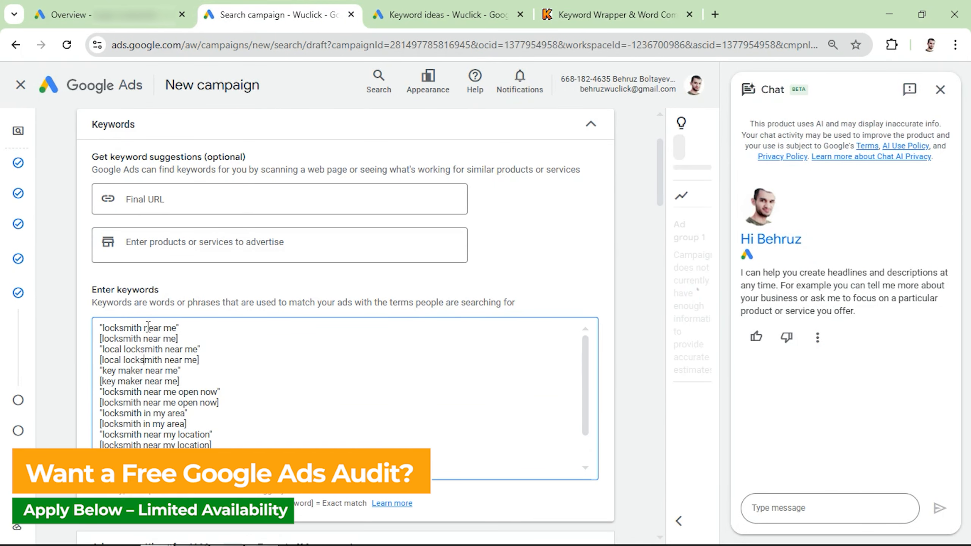
pyautogui.doubleClick(148, 327)
pyautogui.tripleClick(149, 327)
pyautogui.doubleClick(149, 338)
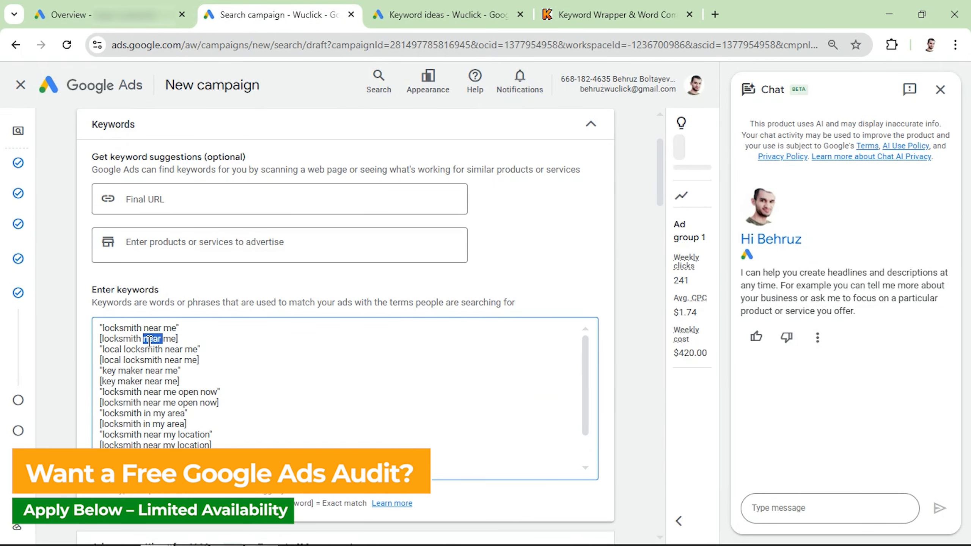
pyautogui.doubleClick(152, 349)
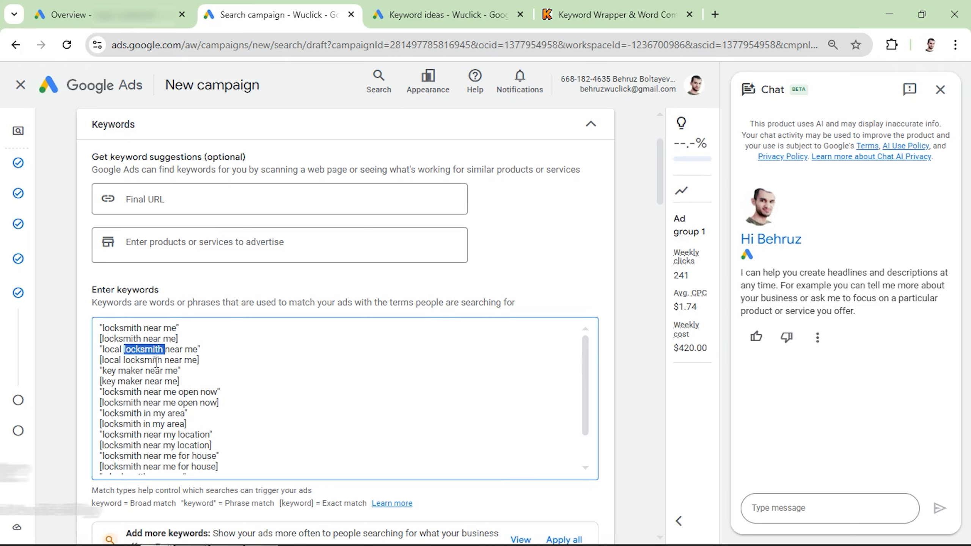
pyautogui.doubleClick(156, 361)
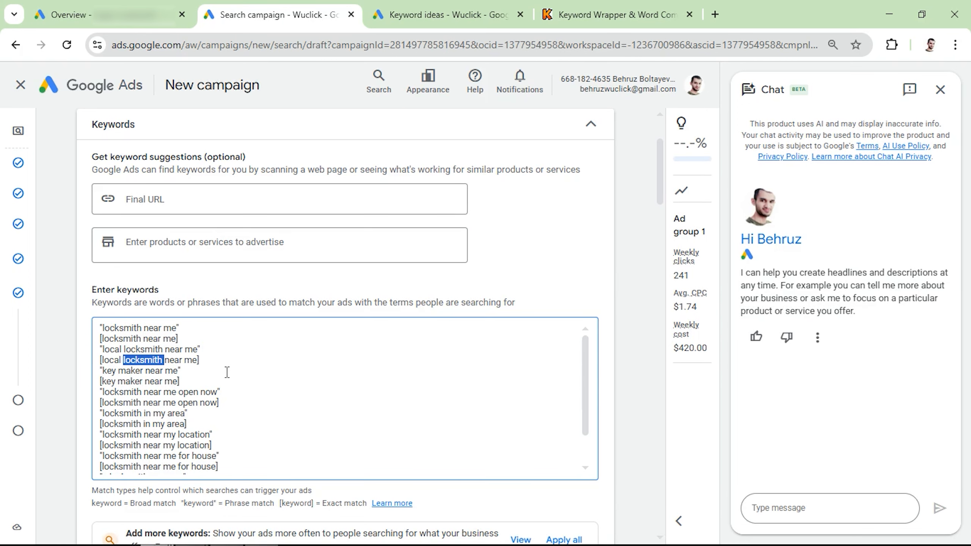
pyautogui.scroll(-4, 227, 372)
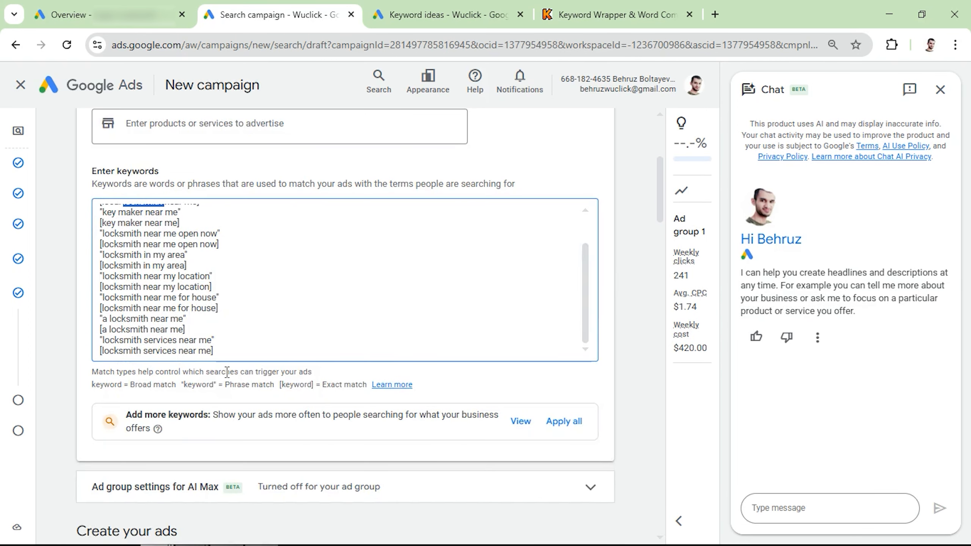
pyautogui.scroll(-10, 227, 372)
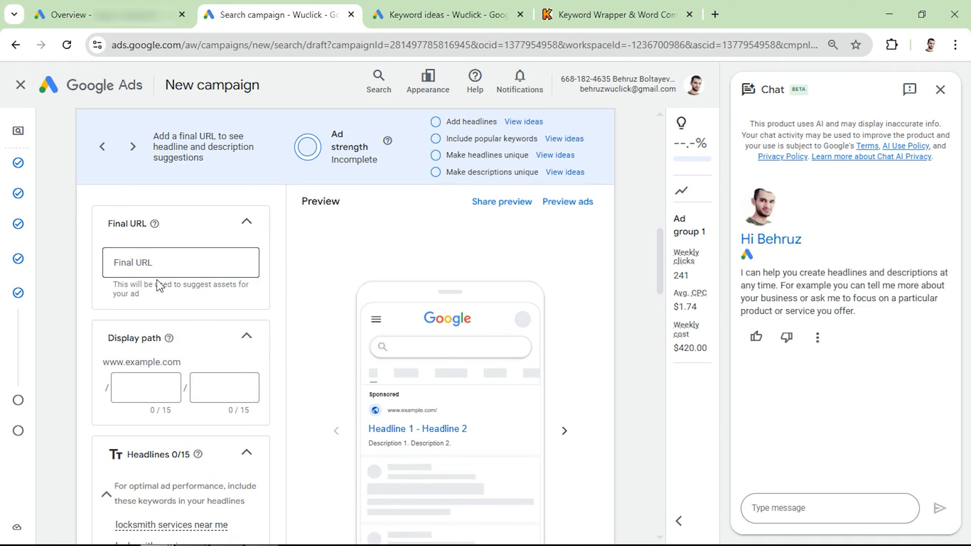
# Examine the ad form's final URL, display path, headline, description and image sections
pyautogui.scroll(-6, 158, 284)
pyautogui.scroll(-15, 157, 384)
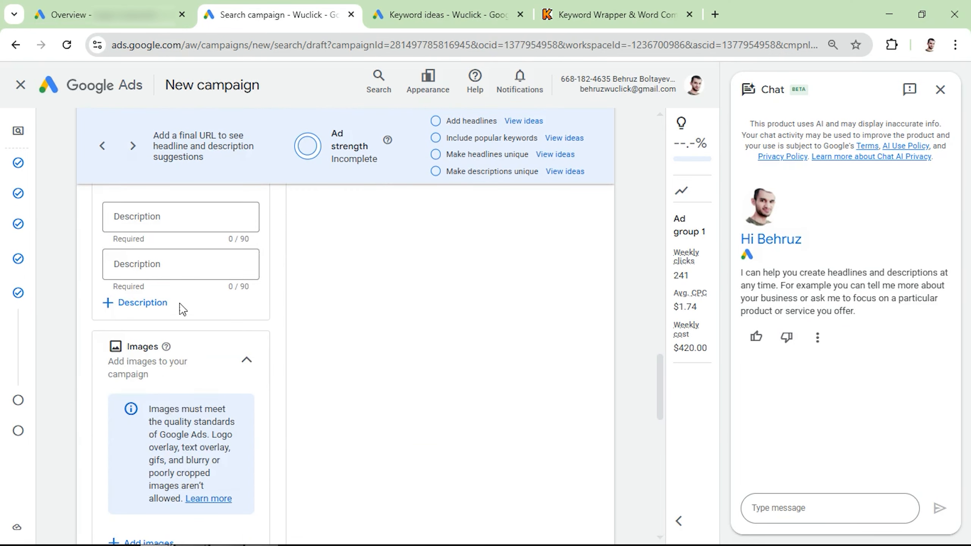
pyautogui.scroll(9, 180, 311)
pyautogui.scroll(8, 176, 314)
pyautogui.scroll(-3, 175, 314)
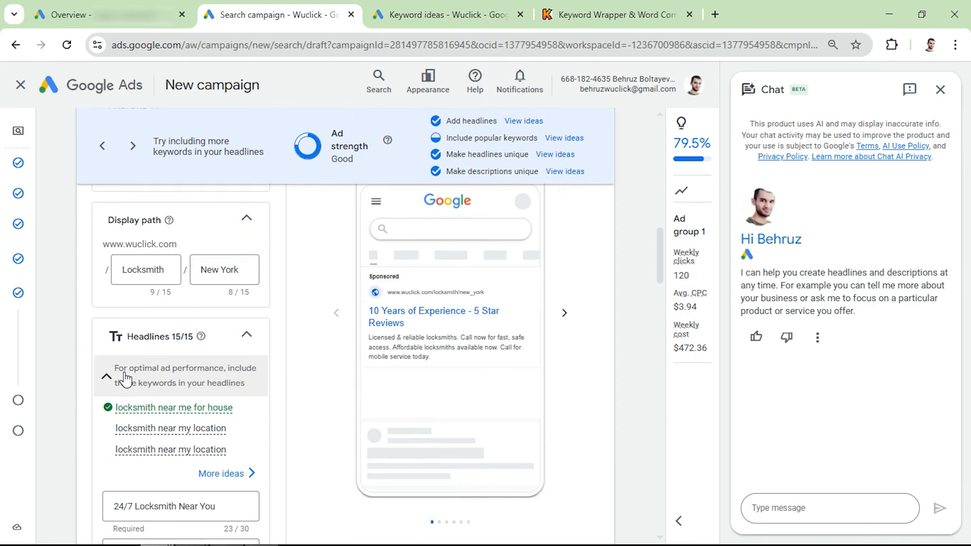
pyautogui.scroll(-5, 138, 383)
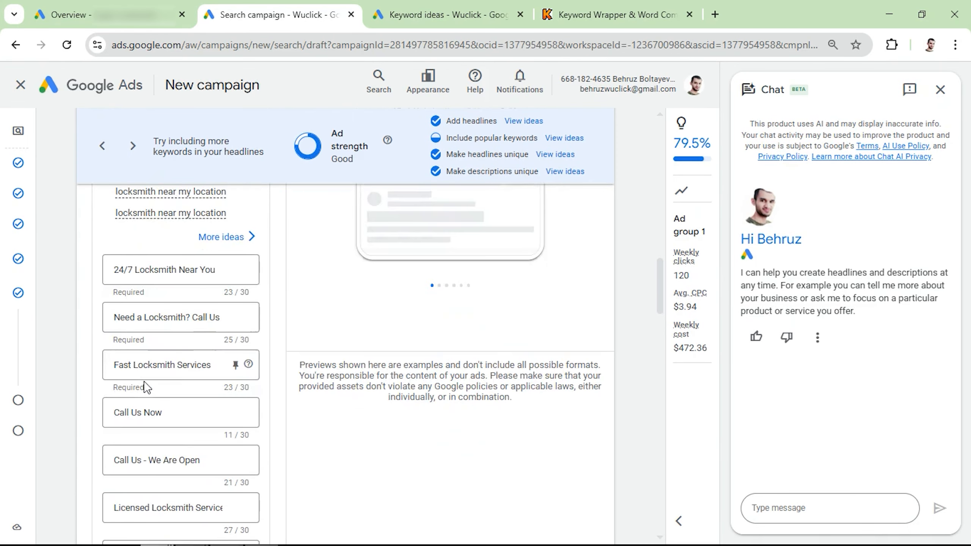
pyautogui.scroll(-10, 180, 332)
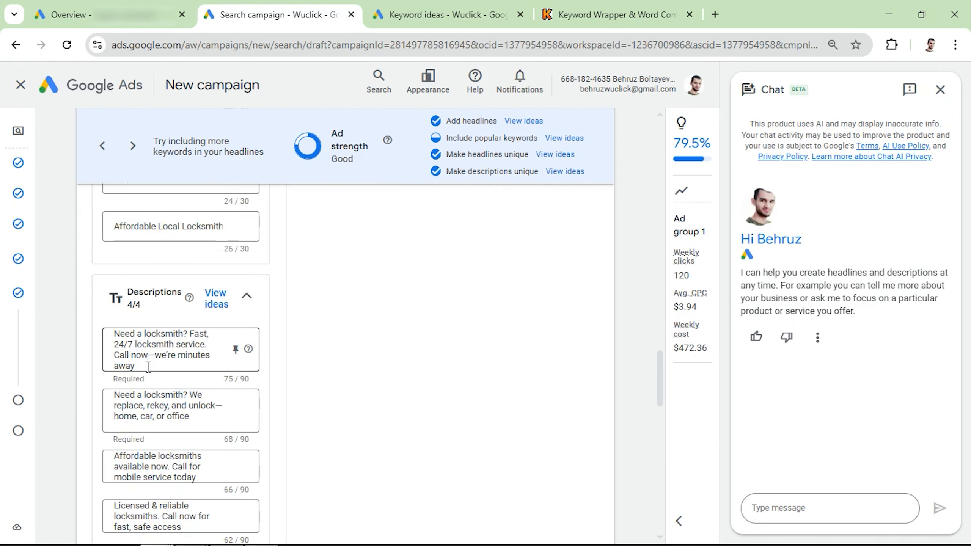
pyautogui.scroll(-3, 149, 375)
pyautogui.scroll(8, 180, 347)
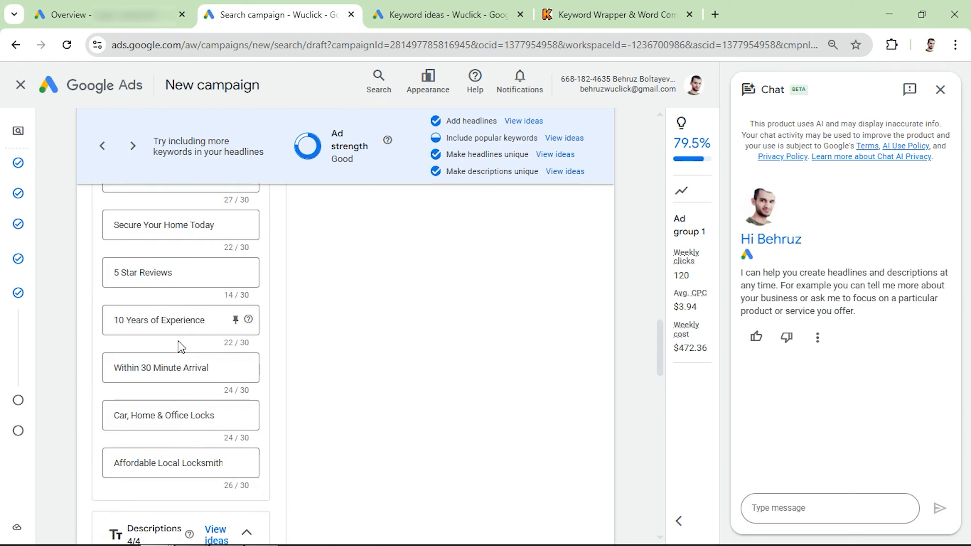
pyautogui.scroll(-5, 201, 477)
pyautogui.scroll(12, 178, 461)
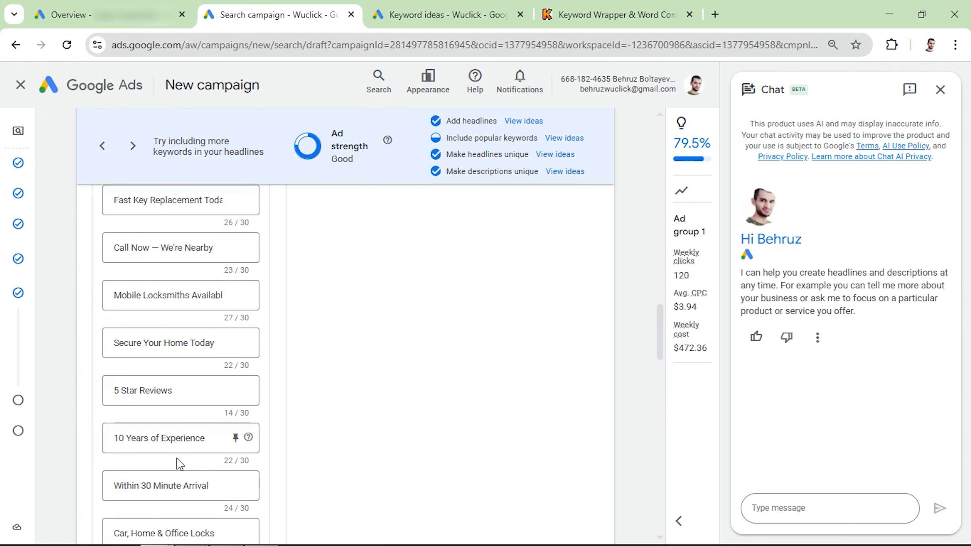
pyautogui.scroll(3, 177, 459)
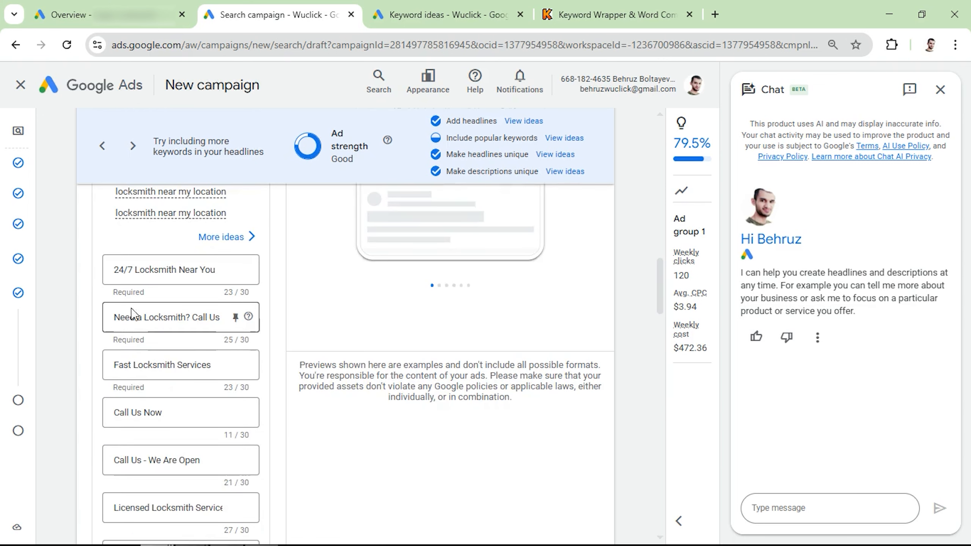
# Review the locksmith headlines from "24/7 Locksmith Near You" onward and the four descriptions, and page through the ad preview variations
pyautogui.tripleClick(156, 273)
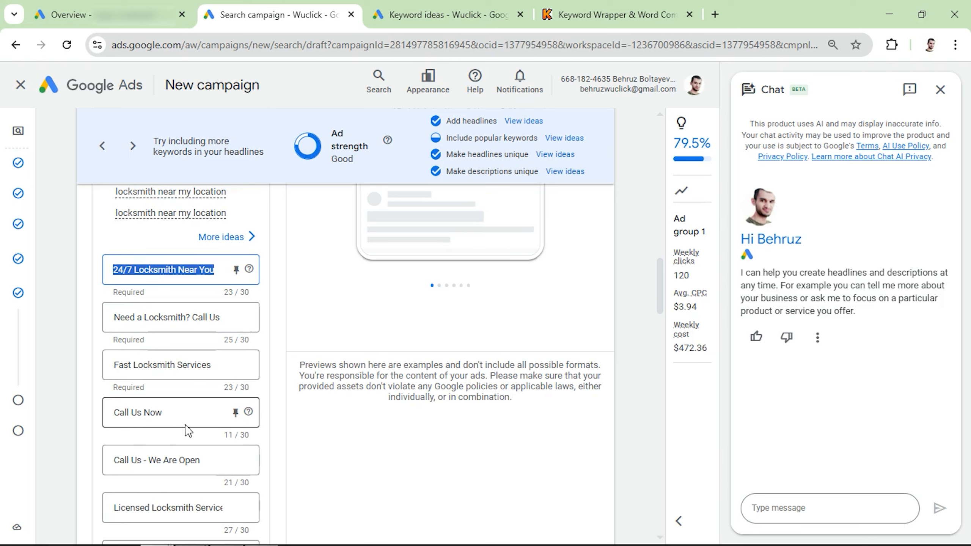
pyautogui.scroll(-3, 168, 449)
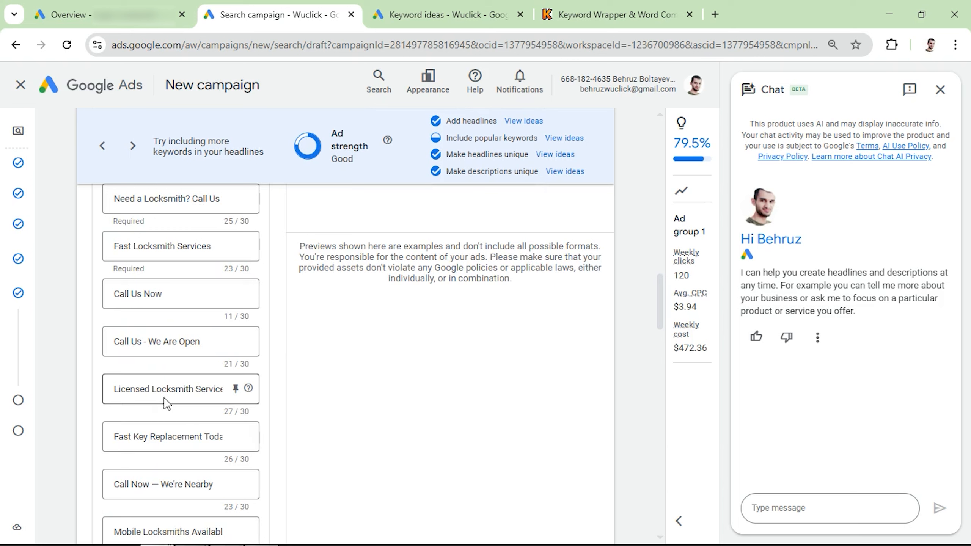
pyautogui.scroll(-3, 163, 411)
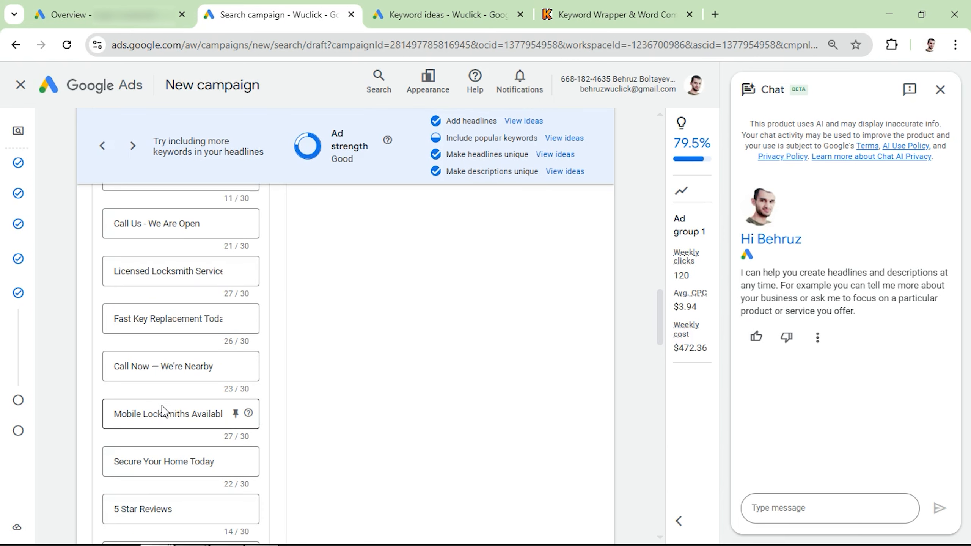
pyautogui.scroll(-3, 162, 411)
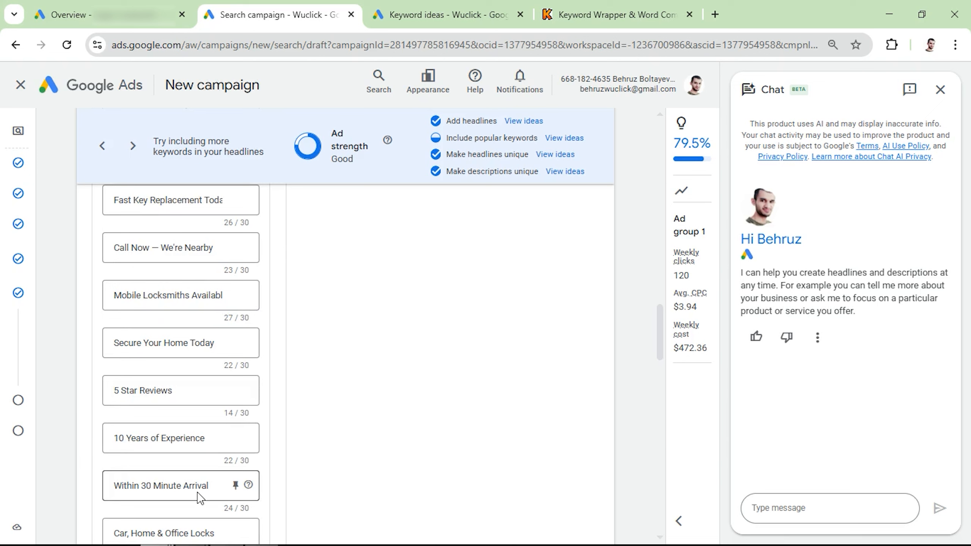
pyautogui.scroll(3, 196, 488)
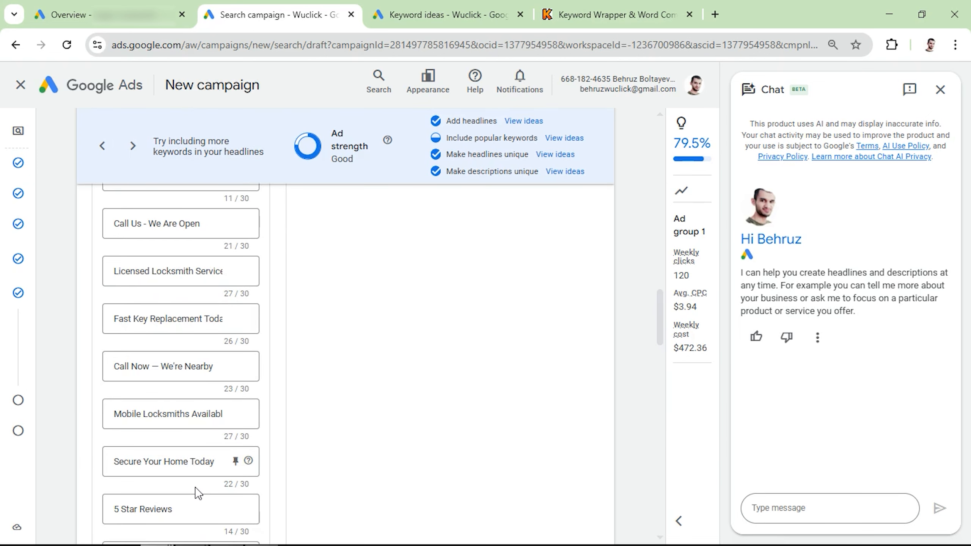
pyautogui.scroll(-8, 197, 493)
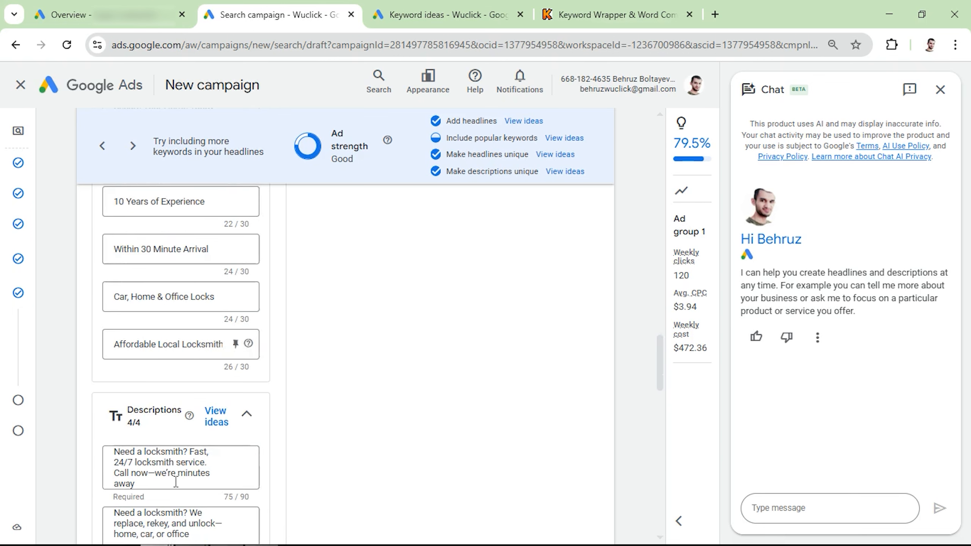
pyautogui.scroll(-6, 165, 483)
pyautogui.scroll(3, 165, 483)
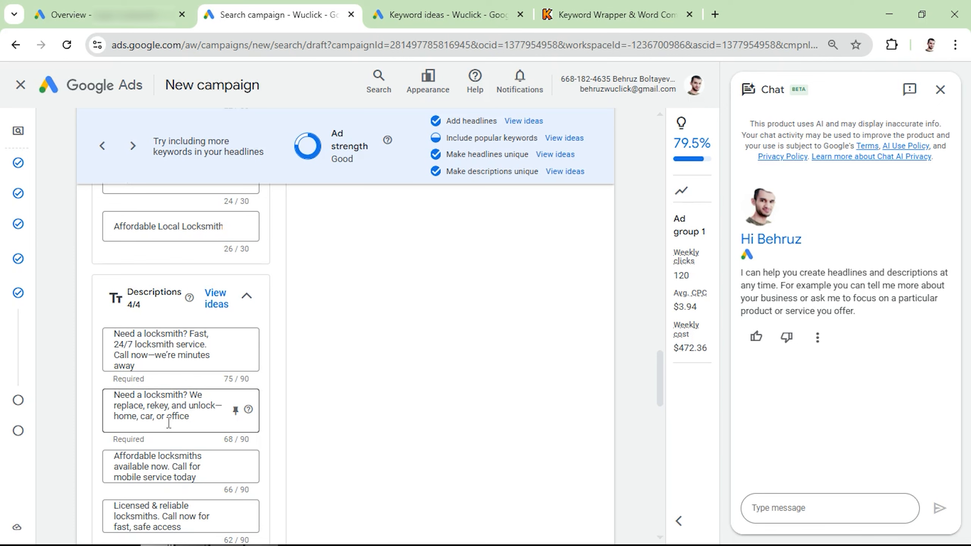
pyautogui.scroll(-3, 169, 422)
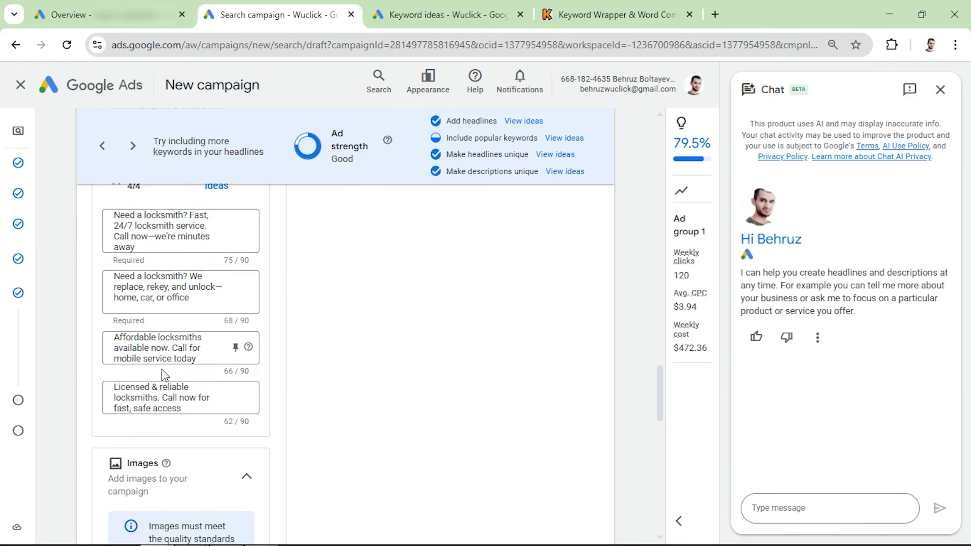
pyautogui.scroll(20, 163, 374)
pyautogui.scroll(3, 363, 386)
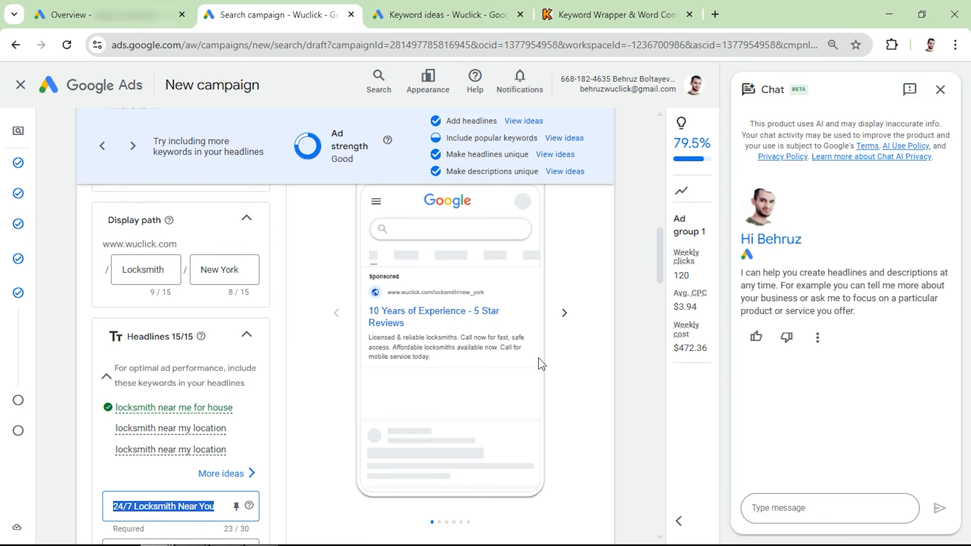
pyautogui.click(564, 313)
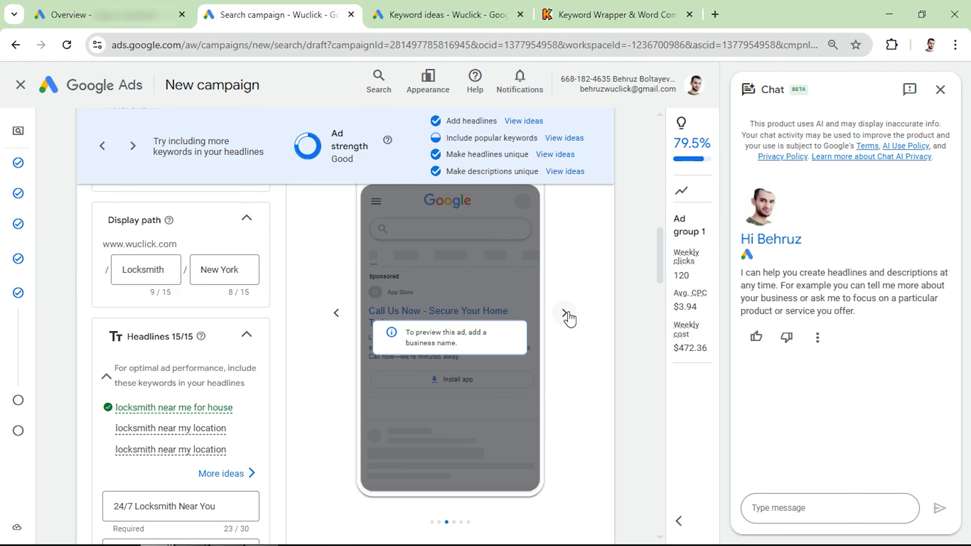
# Upload a selection of door lock, locksmith and key photos from the Downloads folder and save them as campaign images
pyautogui.scroll(-15, 232, 384)
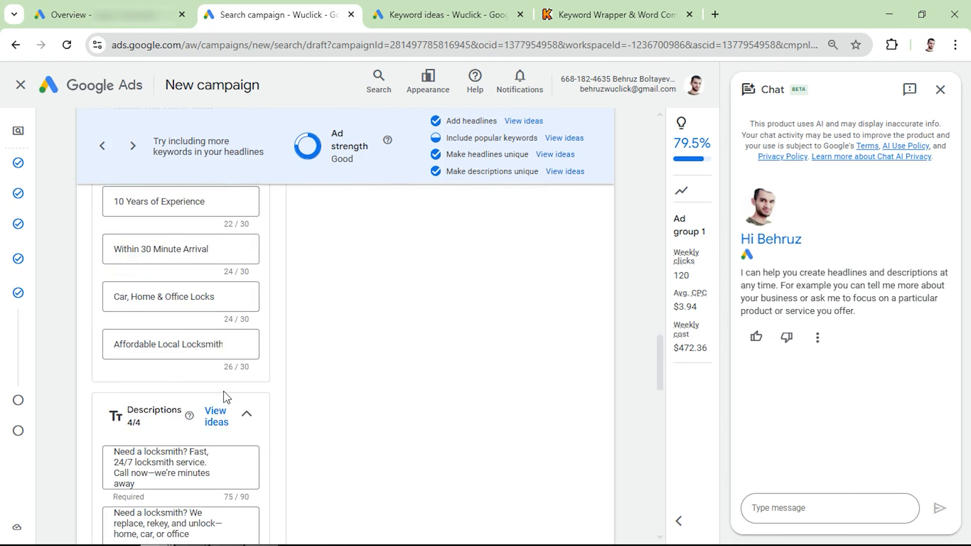
pyautogui.scroll(-8, 227, 397)
pyautogui.scroll(-3, 206, 408)
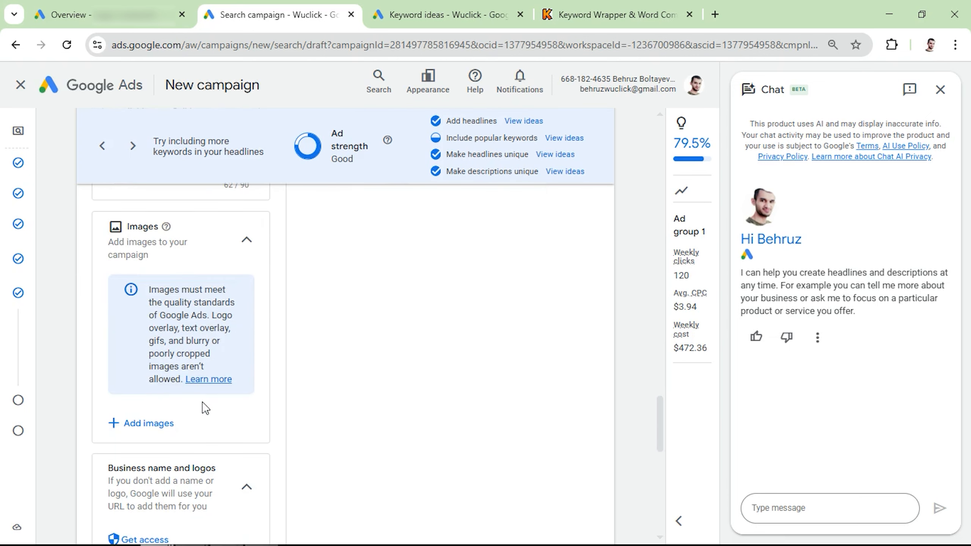
pyautogui.click(134, 424)
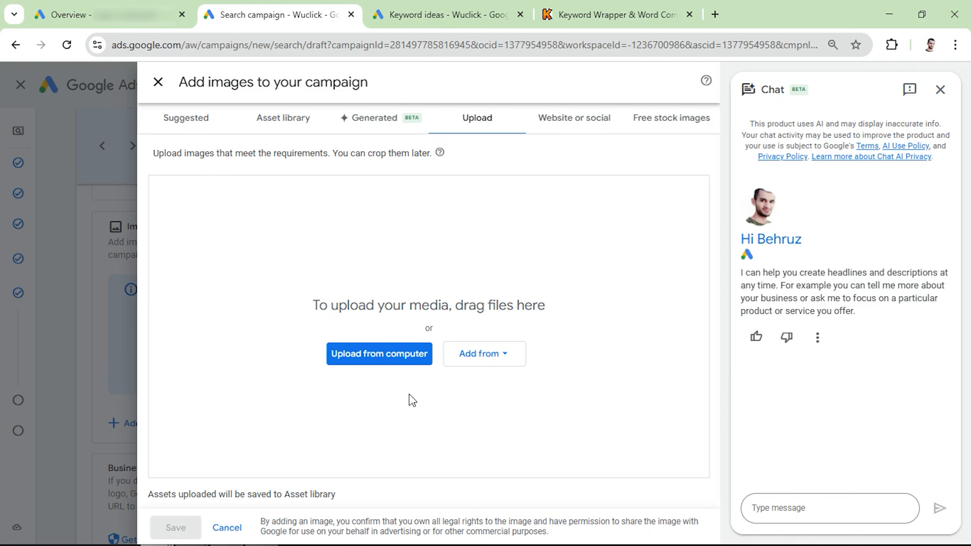
pyautogui.click(378, 360)
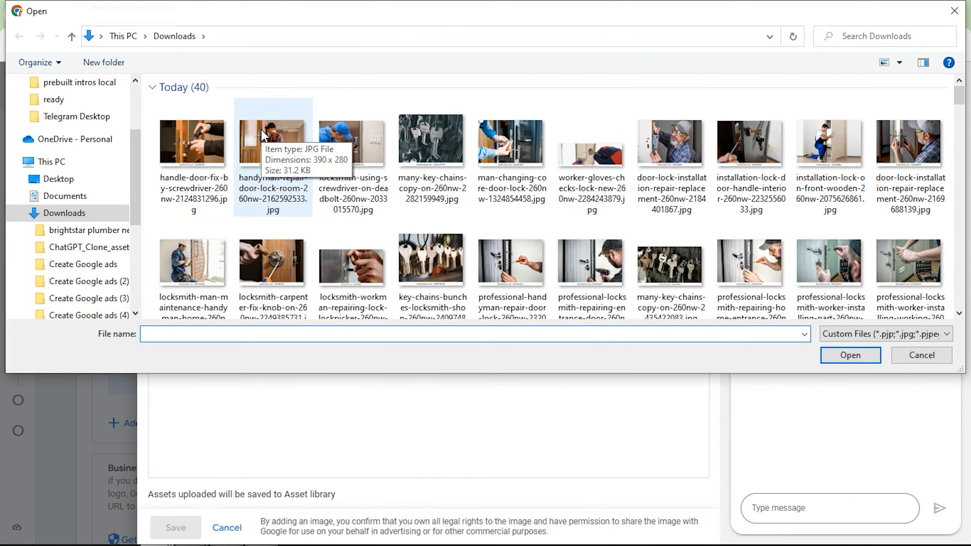
pyautogui.click(192, 147)
pyautogui.keyDown('shift'); pyautogui.click(351, 147); pyautogui.keyUp('shift')
pyautogui.keyDown('ctrl'); pyautogui.click(431, 264); pyautogui.keyUp('ctrl')
pyautogui.keyDown('ctrl'); pyautogui.click(670, 248); pyautogui.keyUp('ctrl')
pyautogui.keyDown('ctrl'); pyautogui.click(749, 245); pyautogui.keyUp('ctrl')
pyautogui.keyDown('ctrl'); pyautogui.click(829, 239); pyautogui.keyUp('ctrl')
pyautogui.keyDown('ctrl'); pyautogui.click(272, 244); pyautogui.keyUp('ctrl')
pyautogui.scroll(-1, 480, 245)
pyautogui.keyDown('ctrl'); pyautogui.click(909, 241); pyautogui.keyUp('ctrl')
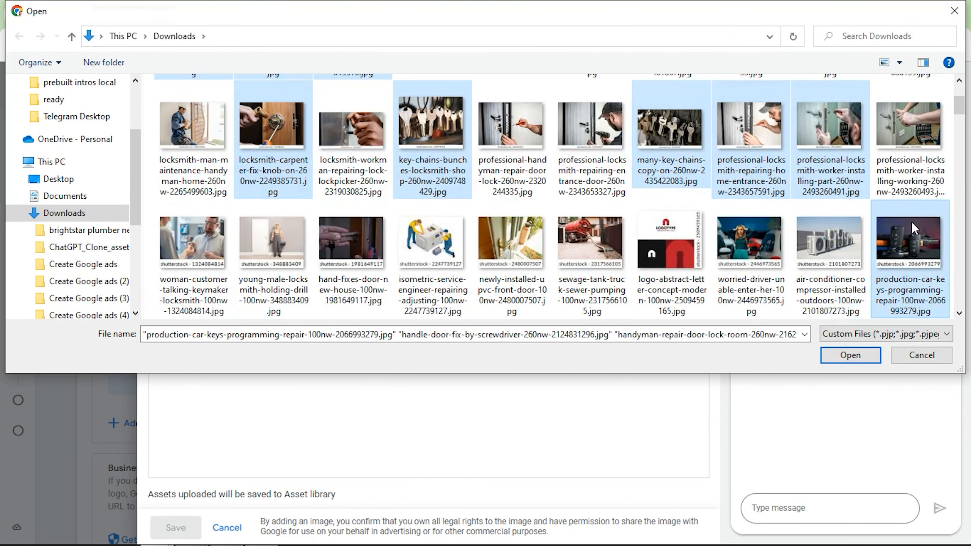
pyautogui.click(850, 355)
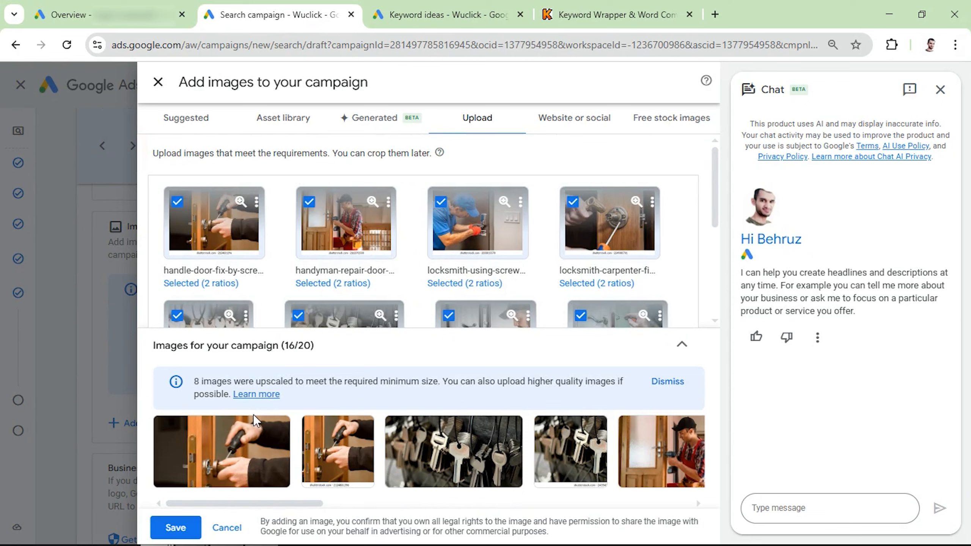
pyautogui.click(183, 525)
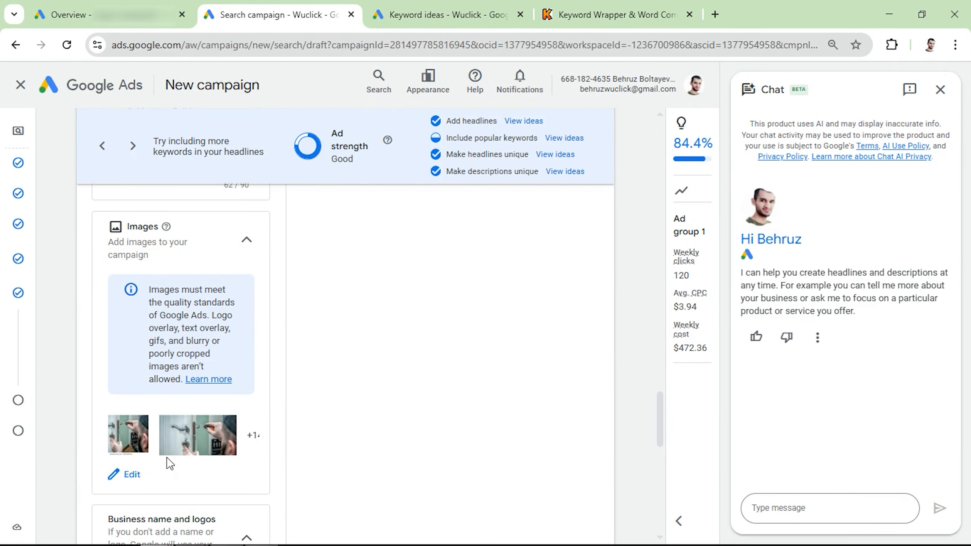
# Fill in new sitelinks titled About, Services, Contact Us and Reviews, using final URLs such as wuclick.com/about and wuclick.com/services
pyautogui.scroll(-5, 168, 463)
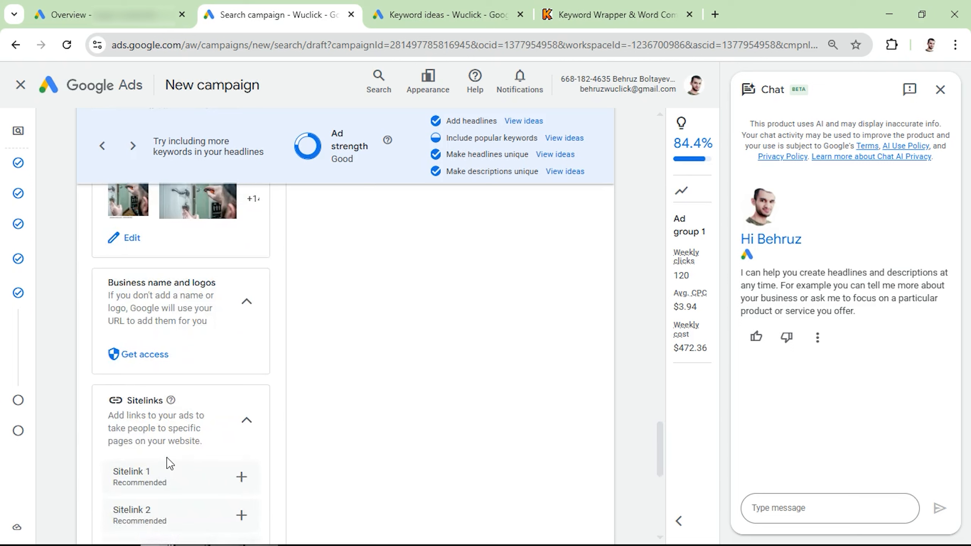
pyautogui.scroll(-3, 169, 464)
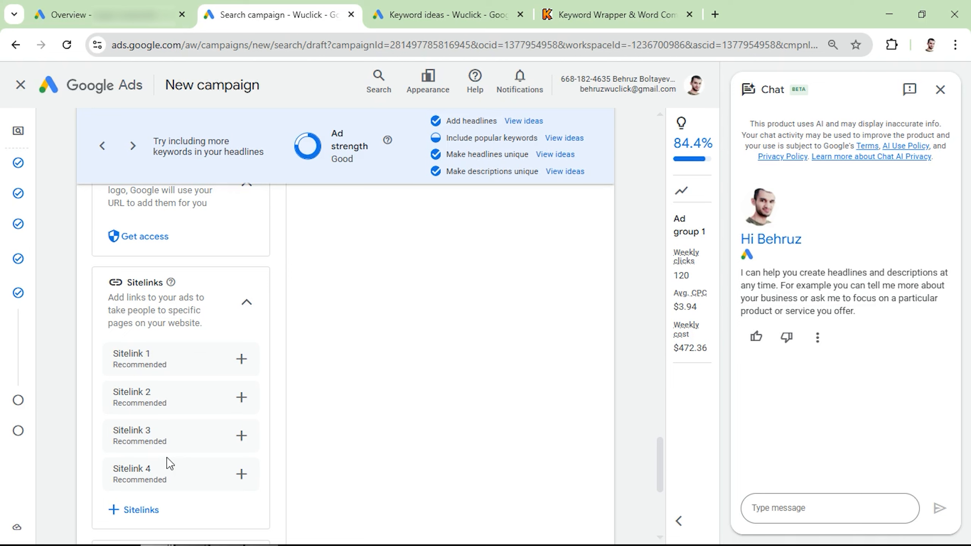
pyautogui.click(141, 510)
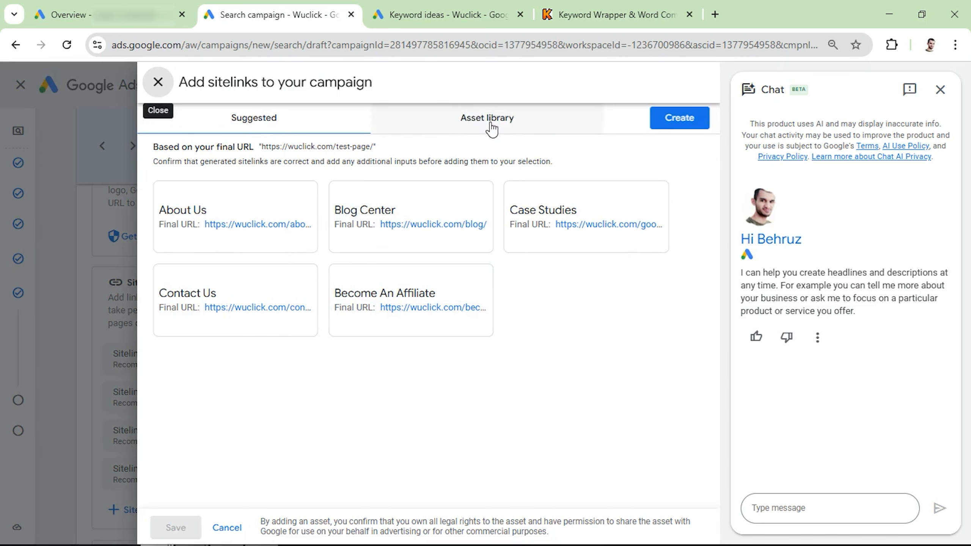
pyautogui.click(686, 122)
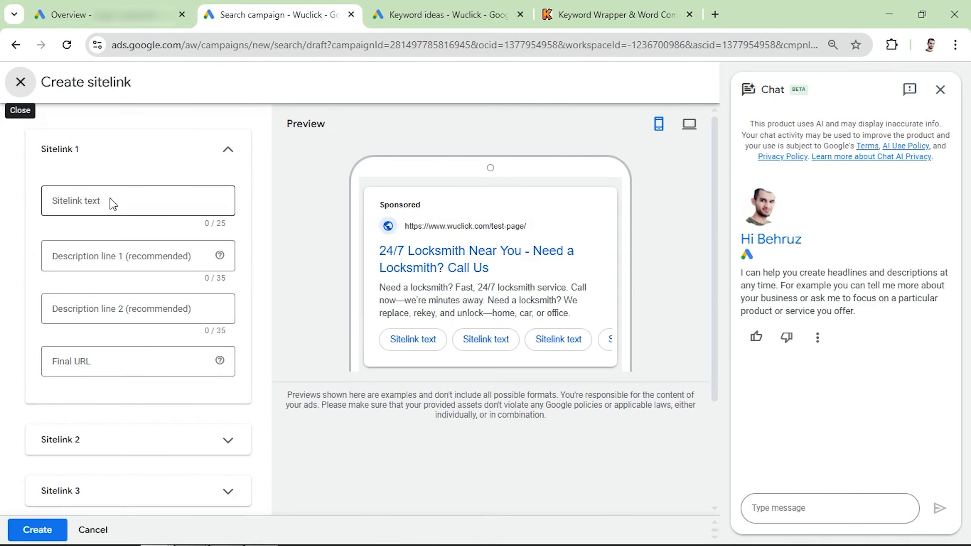
pyautogui.click(113, 201)
pyautogui.write('A')
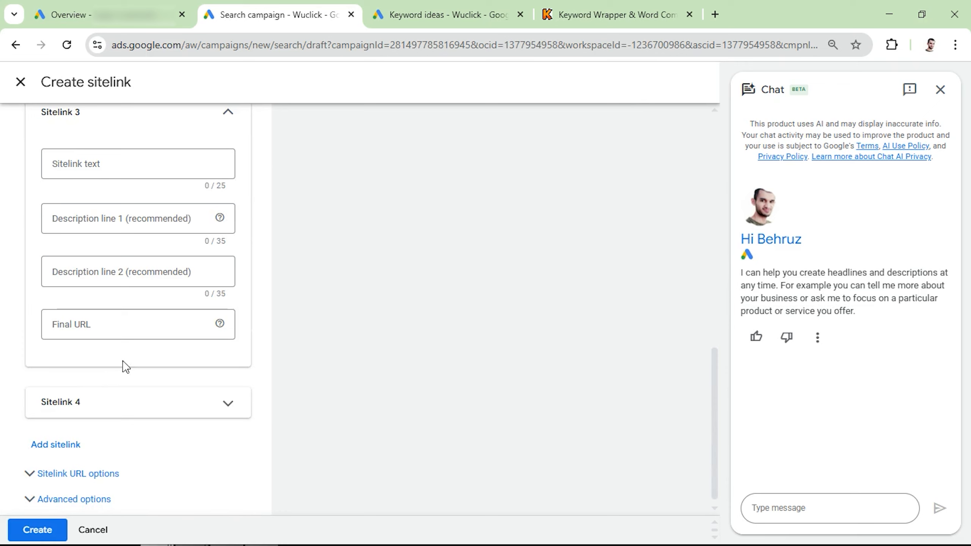
pyautogui.scroll(5, 126, 364)
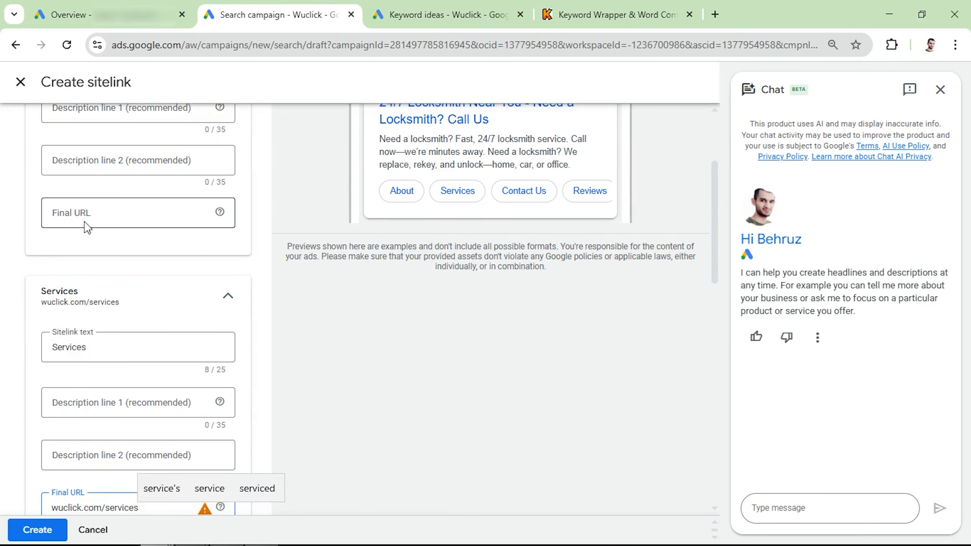
pyautogui.scroll(3, 87, 228)
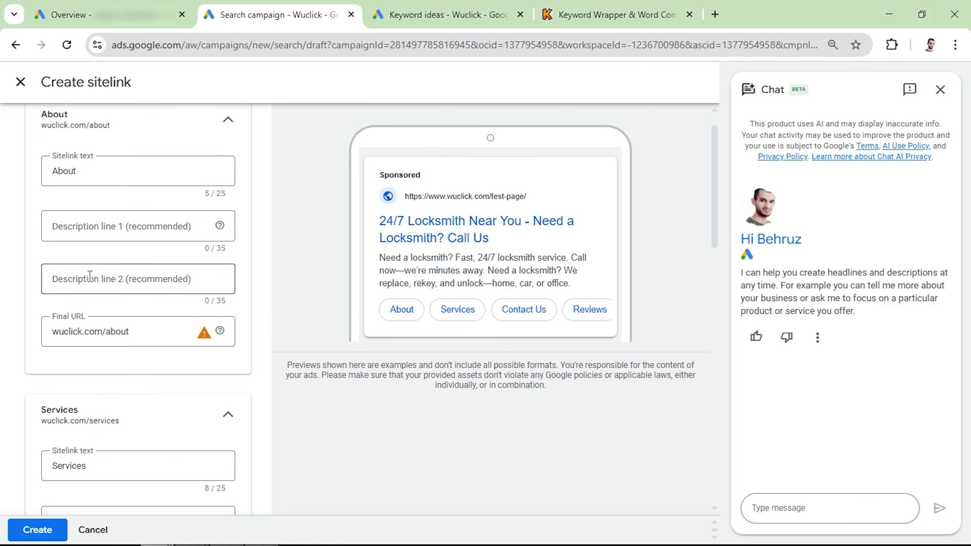
pyautogui.scroll(-10, 102, 325)
pyautogui.scroll(10, 102, 325)
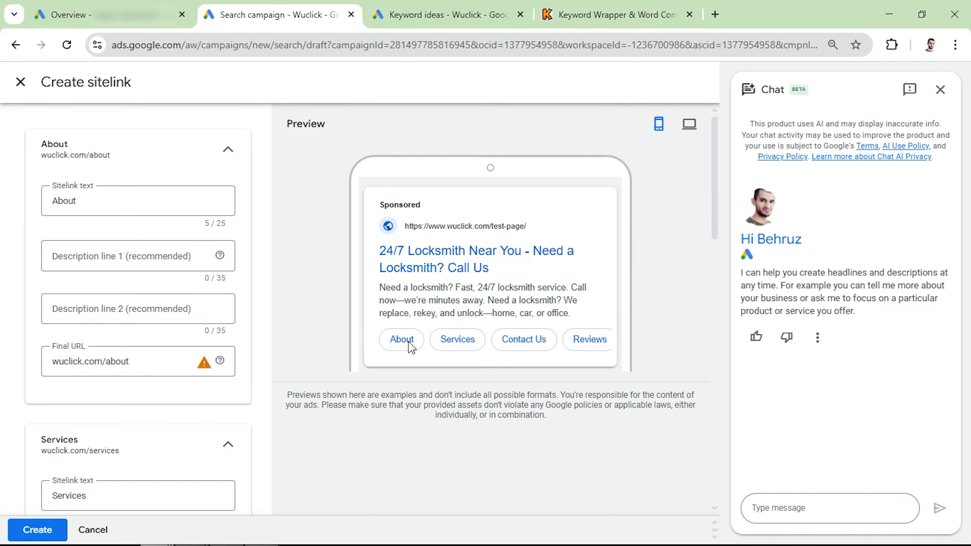
# Create the four filled-in sitelinks and save them to the campaign
pyautogui.click(41, 527)
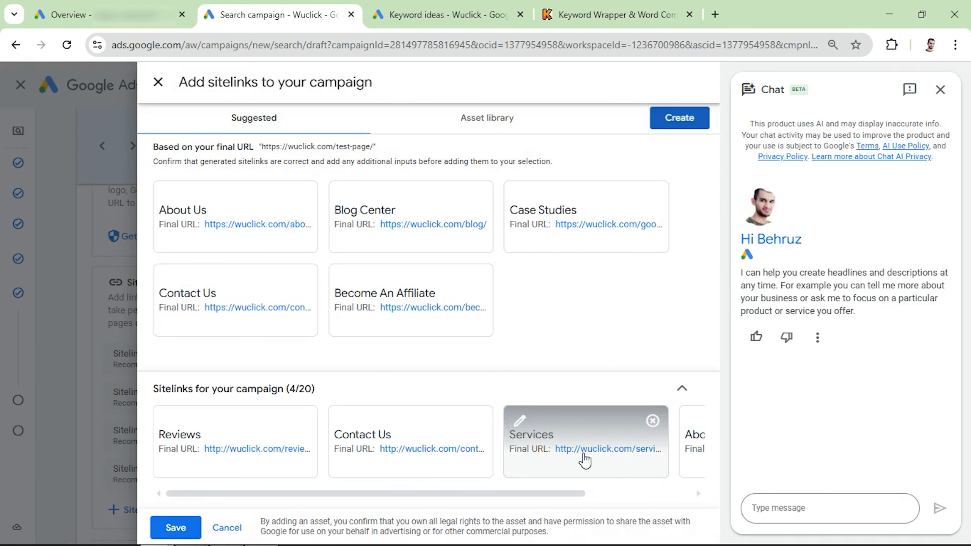
pyautogui.click(176, 529)
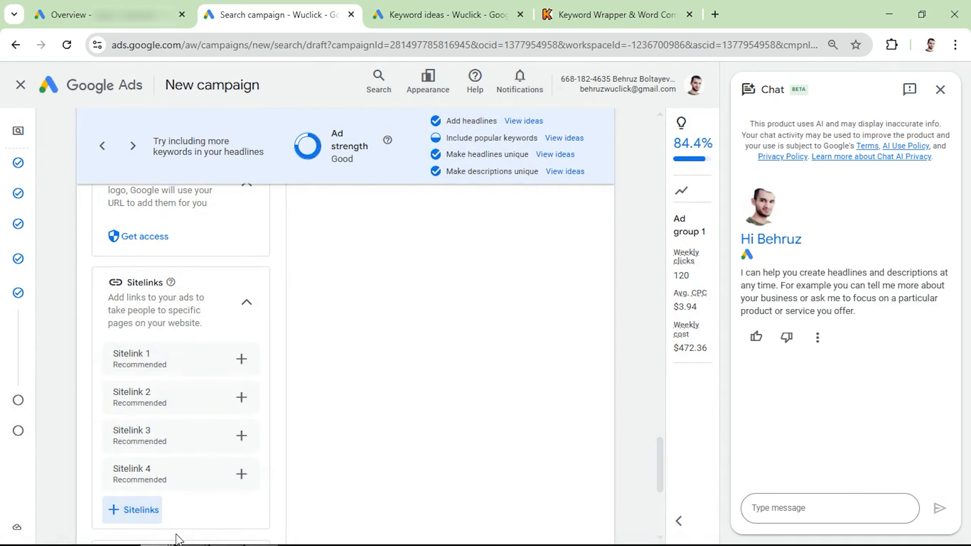
pyautogui.scroll(-5, 180, 417)
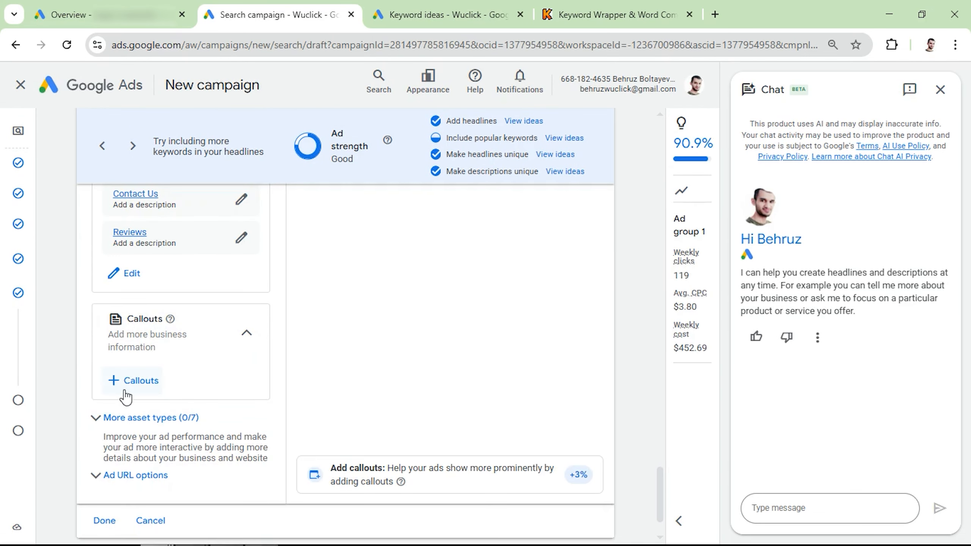
# Add the callouts Licensed & Insured, Home & Auto Service, Emergency Response and Trusted Professionals to the campaign
pyautogui.click(135, 382)
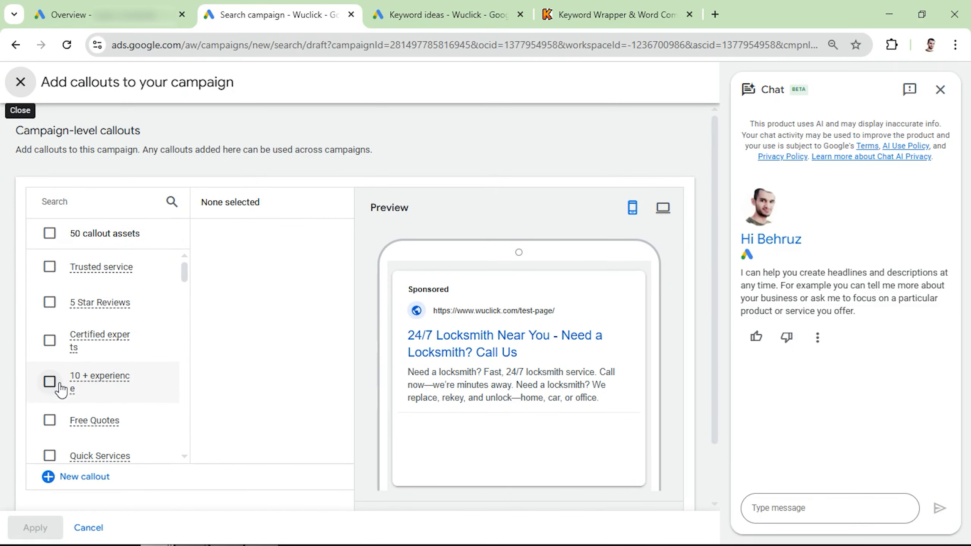
pyautogui.click(63, 483)
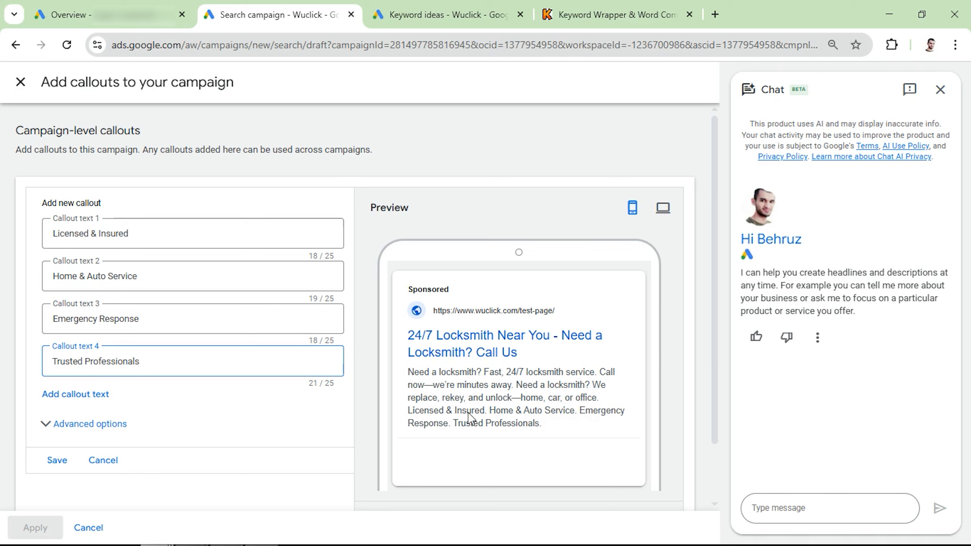
pyautogui.click(57, 461)
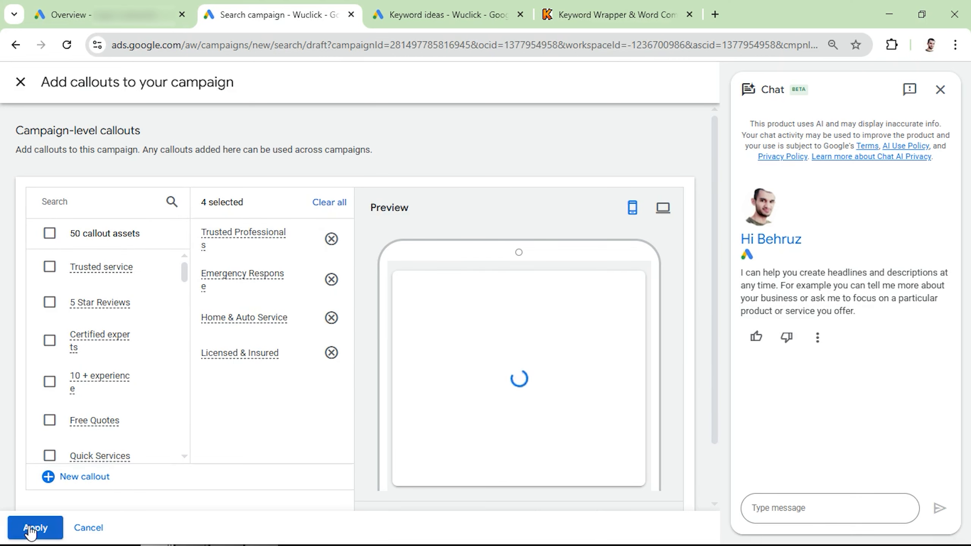
pyautogui.click(31, 528)
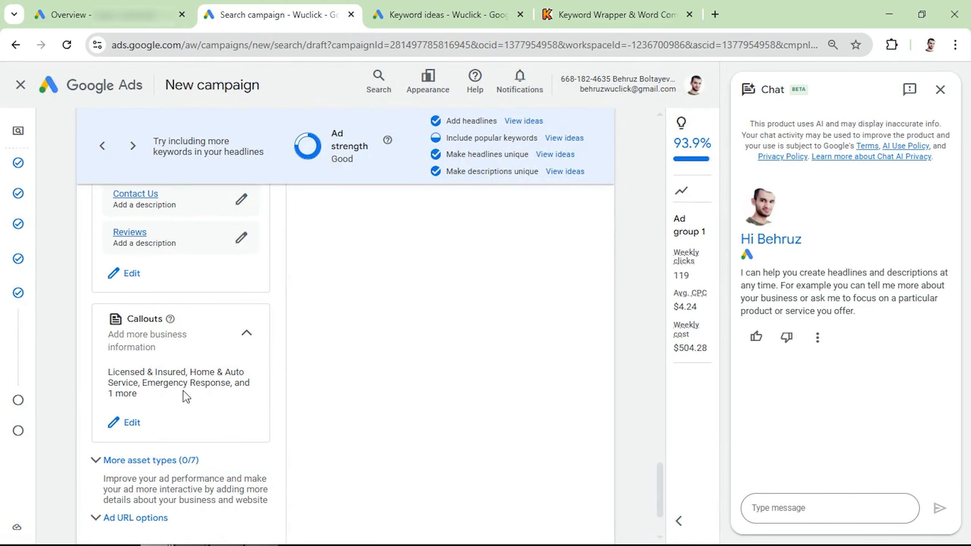
# Start a new United States call asset and fill in the business phone number copied from the locksmith landing page
pyautogui.click(123, 462)
pyautogui.scroll(-5, 126, 459)
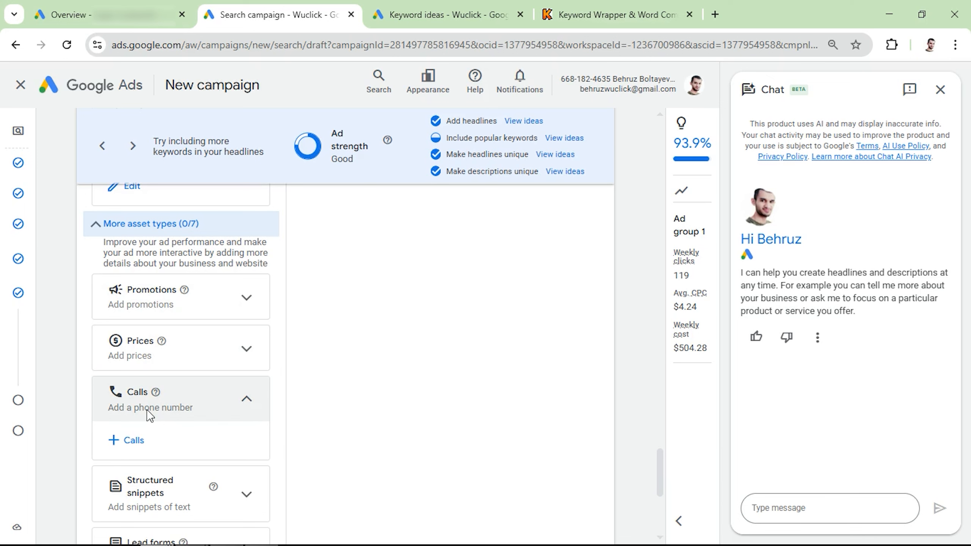
pyautogui.click(133, 443)
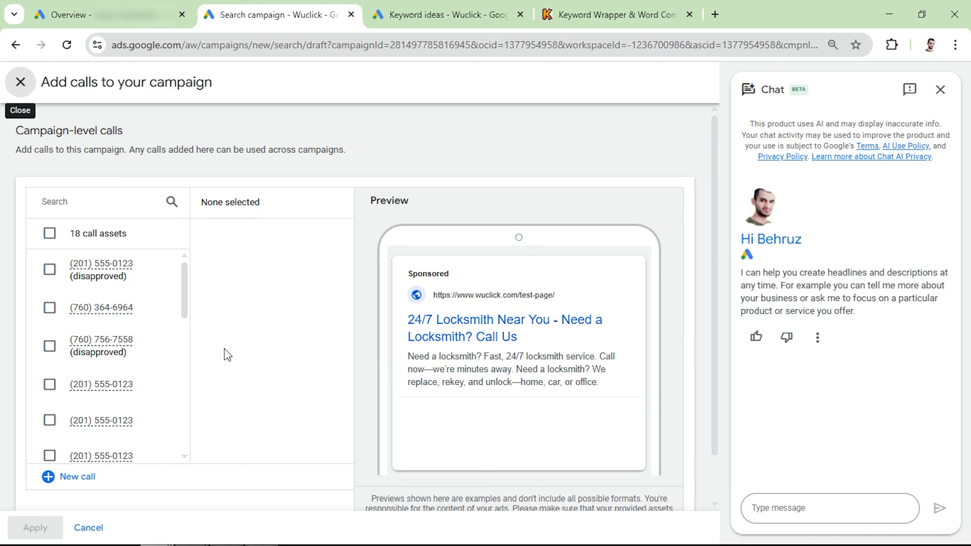
pyautogui.click(76, 482)
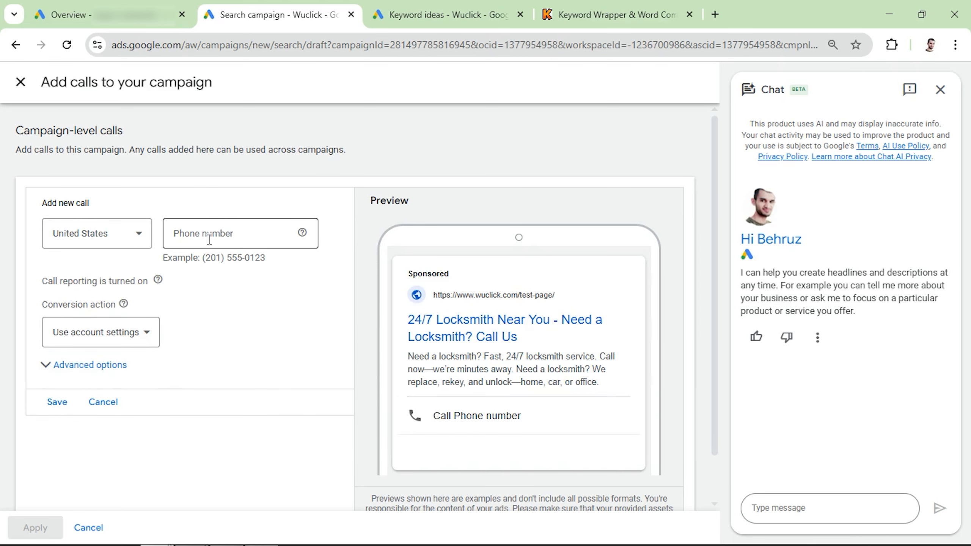
pyautogui.hotkey('alt', 'Tab')
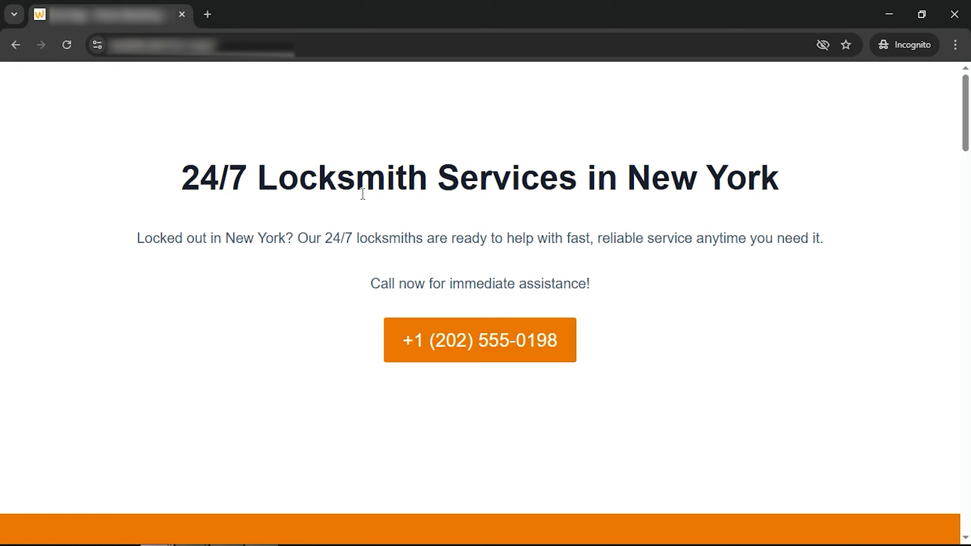
pyautogui.tripleClick(374, 178)
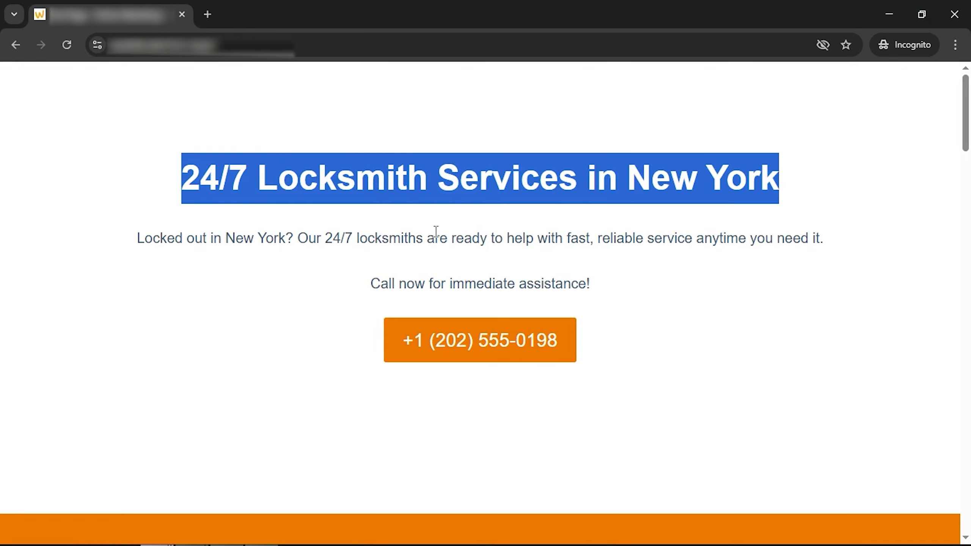
pyautogui.moveTo(651, 339); pyautogui.dragTo(405, 380)
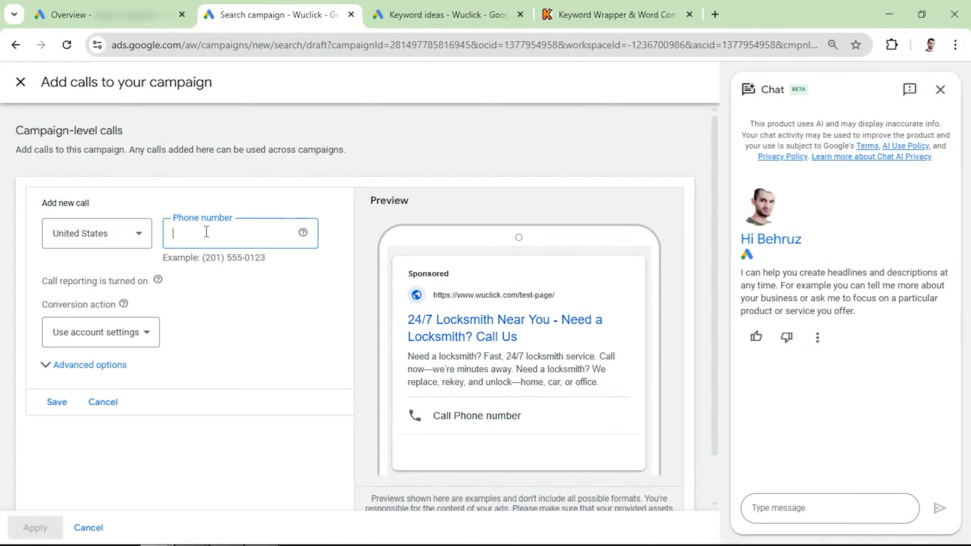
pyautogui.write('+1 (202) 555-0198')
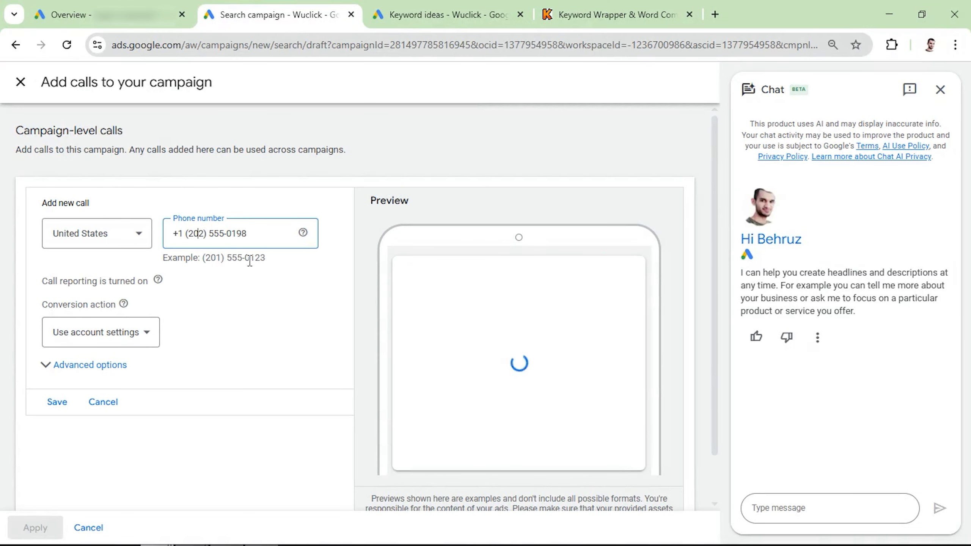
# Compare the entered phone number with the example format, then save the call asset and apply it to the campaign
pyautogui.moveTo(265, 259); pyautogui.dragTo(206, 263)
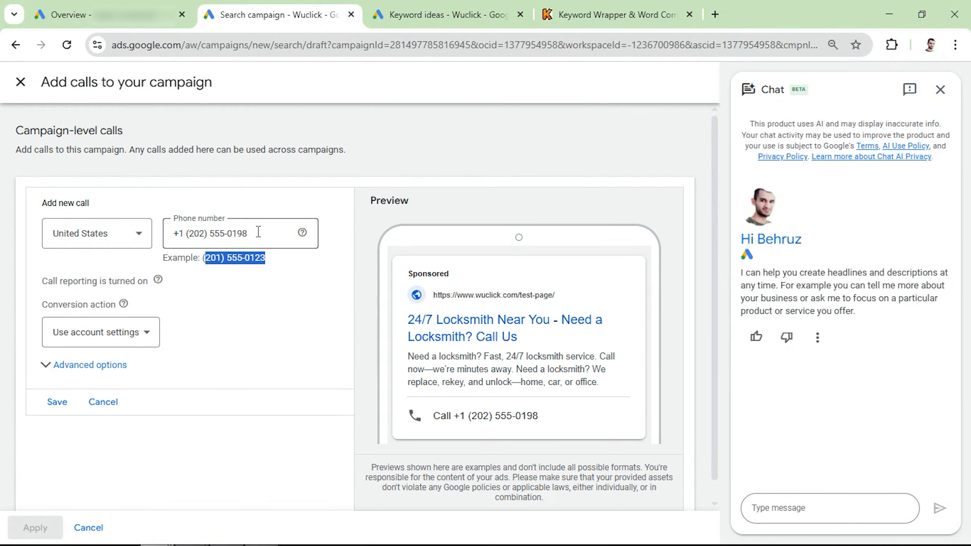
pyautogui.moveTo(256, 232); pyautogui.dragTo(170, 244)
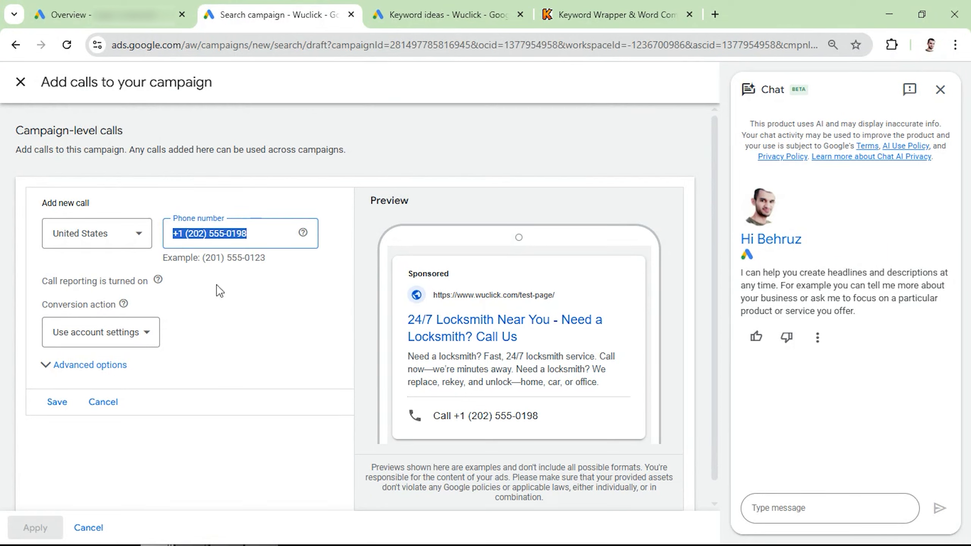
pyautogui.click(238, 303)
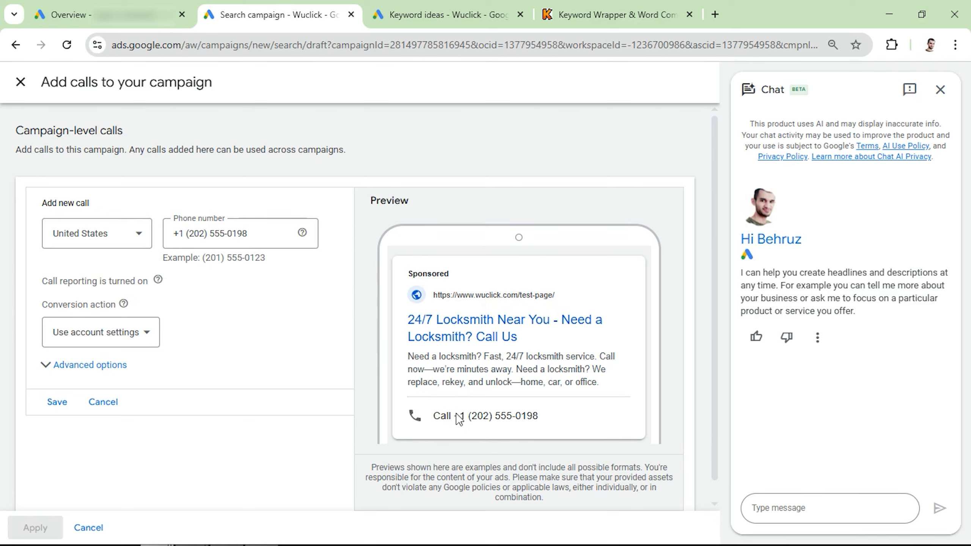
pyautogui.click(56, 402)
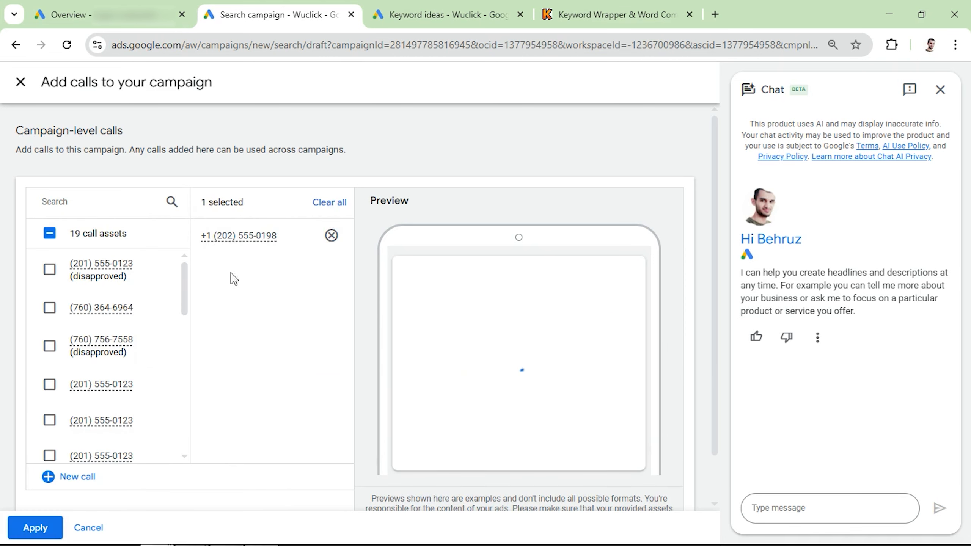
pyautogui.click(40, 529)
# Start a new structured snippet with the English header Types and values including Lock Installation, Rekeying Services and Key Duplication
pyautogui.scroll(-5, 183, 430)
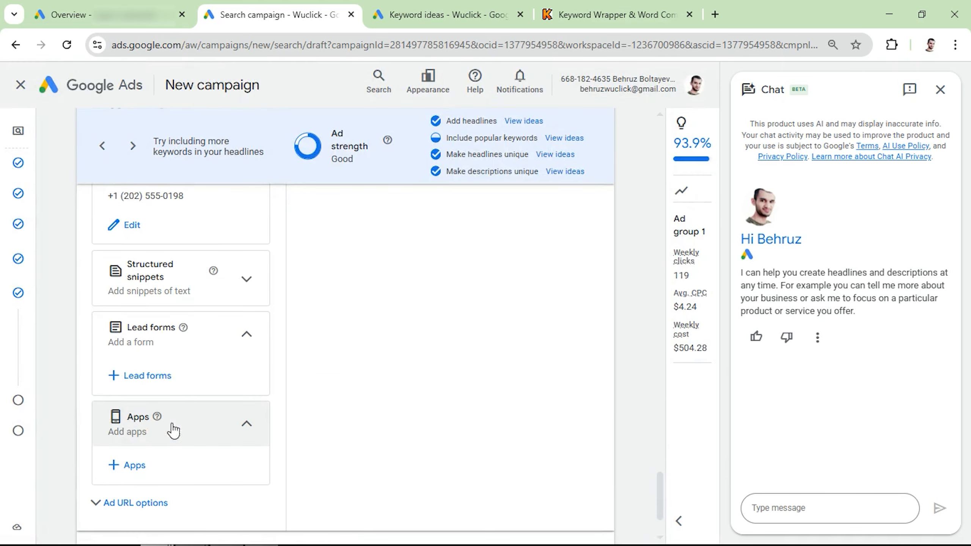
pyautogui.click(238, 287)
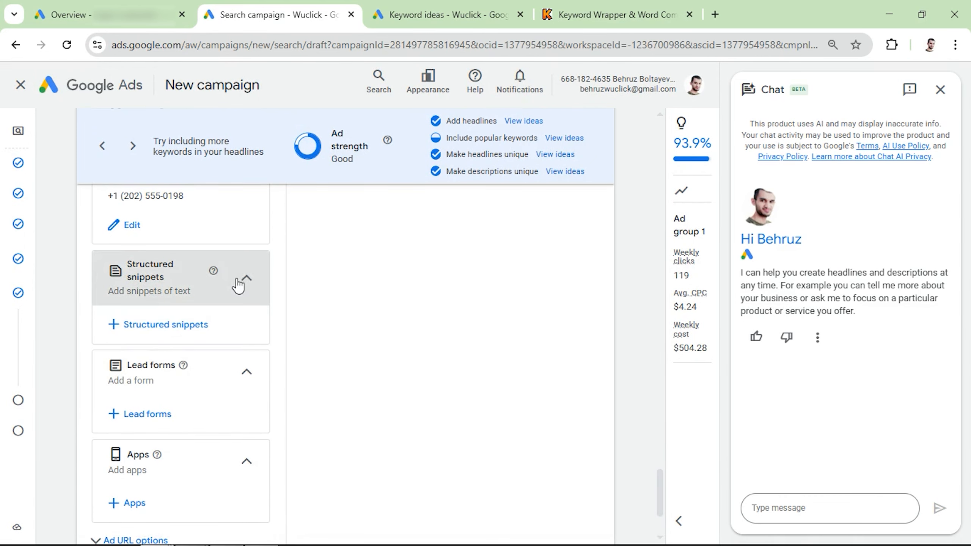
pyautogui.click(160, 334)
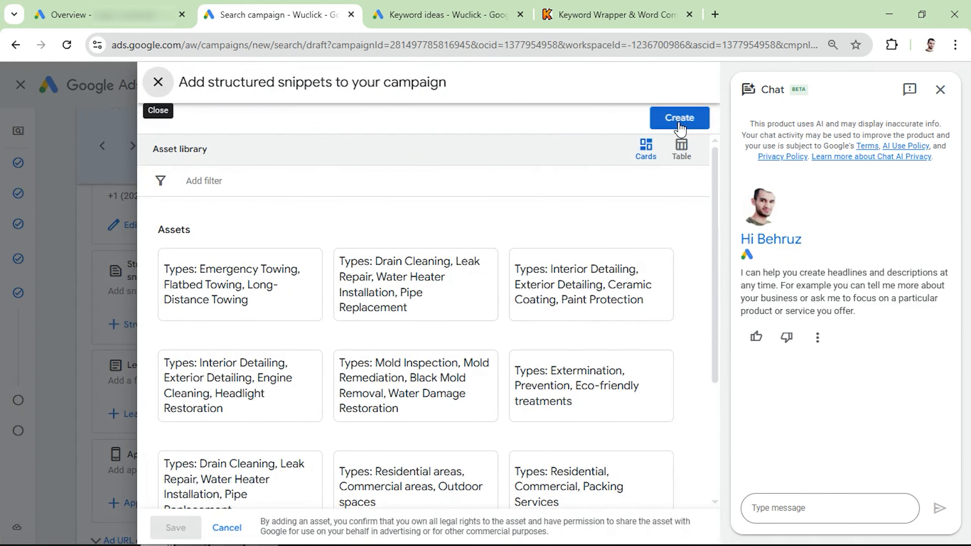
pyautogui.click(680, 121)
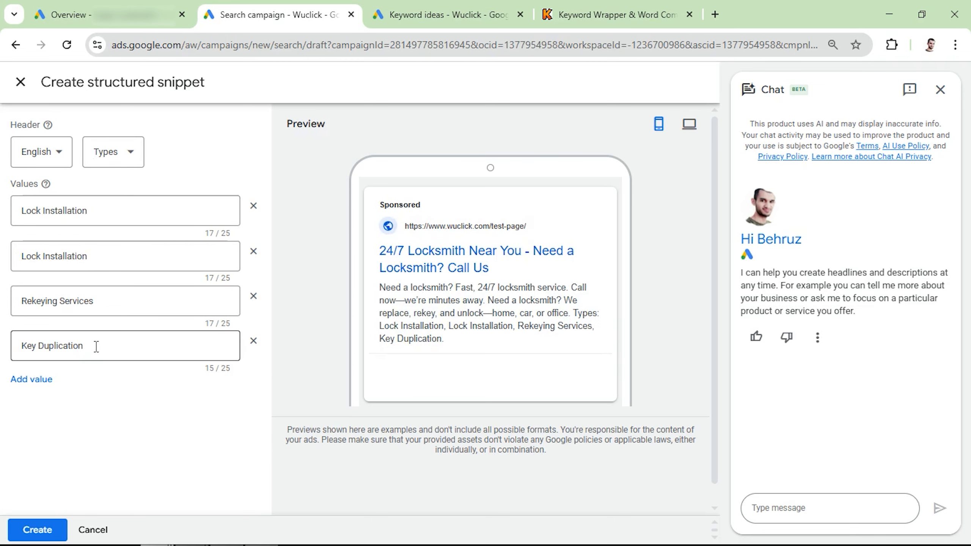
# Change the duplicate second snippet value to Lockout Assistance, then create the structured snippet and save it to the campaign
pyautogui.doubleClick(80, 257)
pyautogui.press('BackSpace')
pyautogui.press('BackSpace')
pyautogui.write('out Assistance')
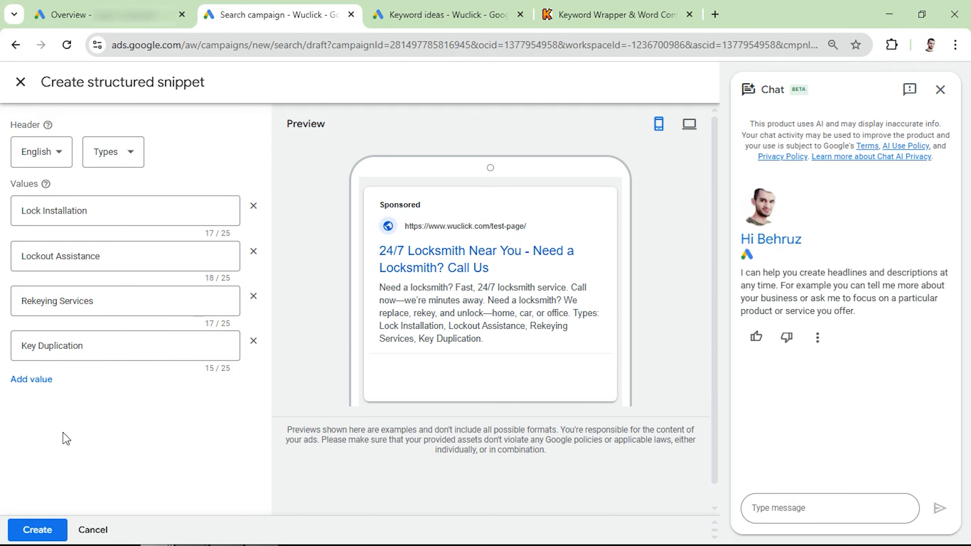
pyautogui.click(43, 530)
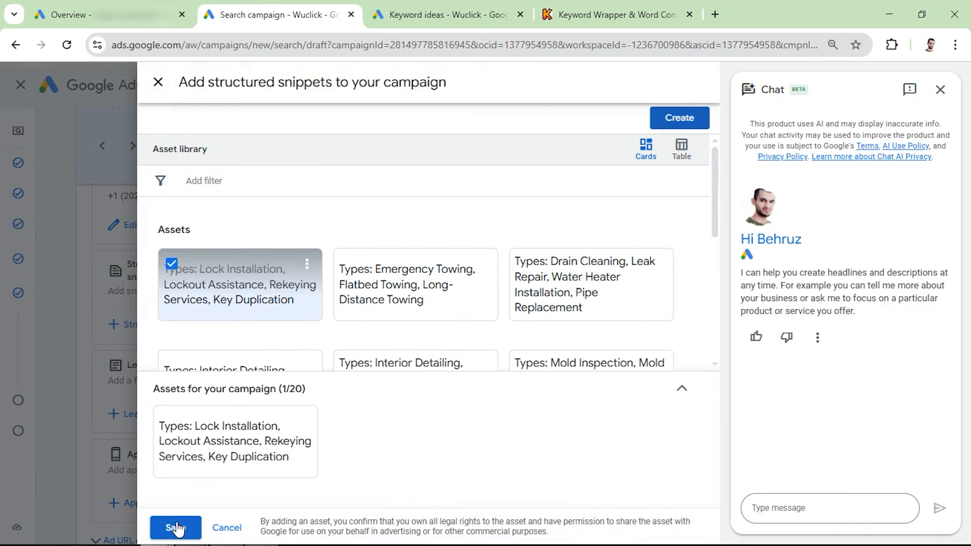
pyautogui.click(176, 529)
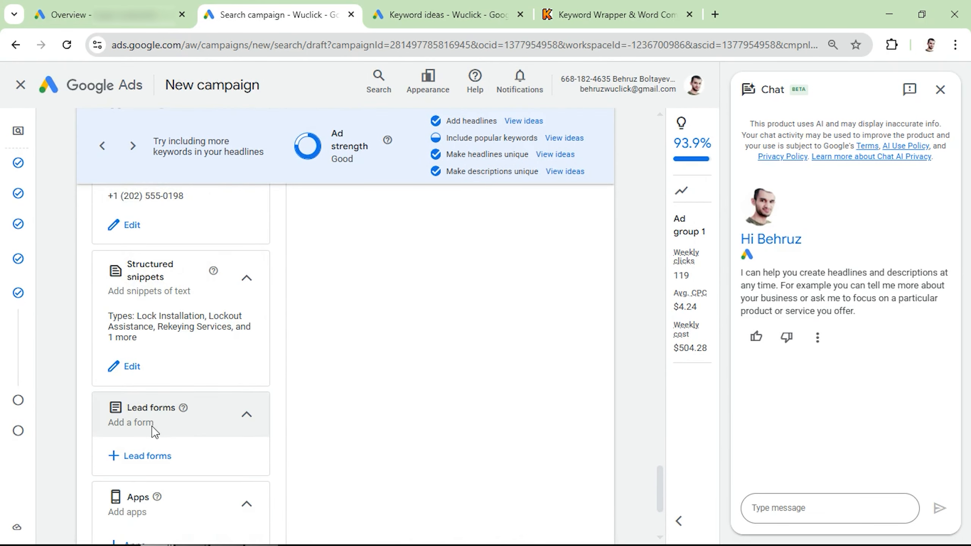
# Skip the lead form and app assets, continue to the budget stage and choose a custom budget
pyautogui.scroll(-3, 152, 430)
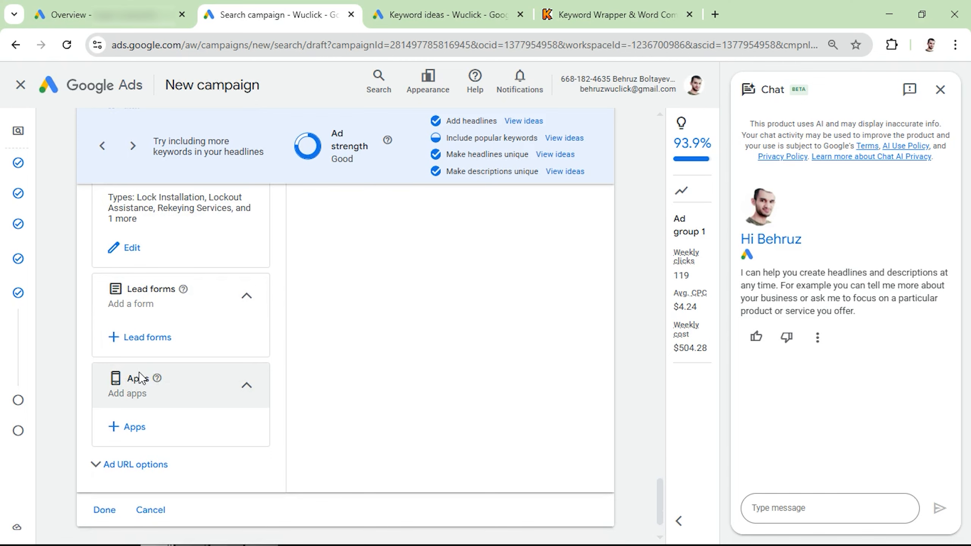
pyautogui.scroll(-2, 140, 377)
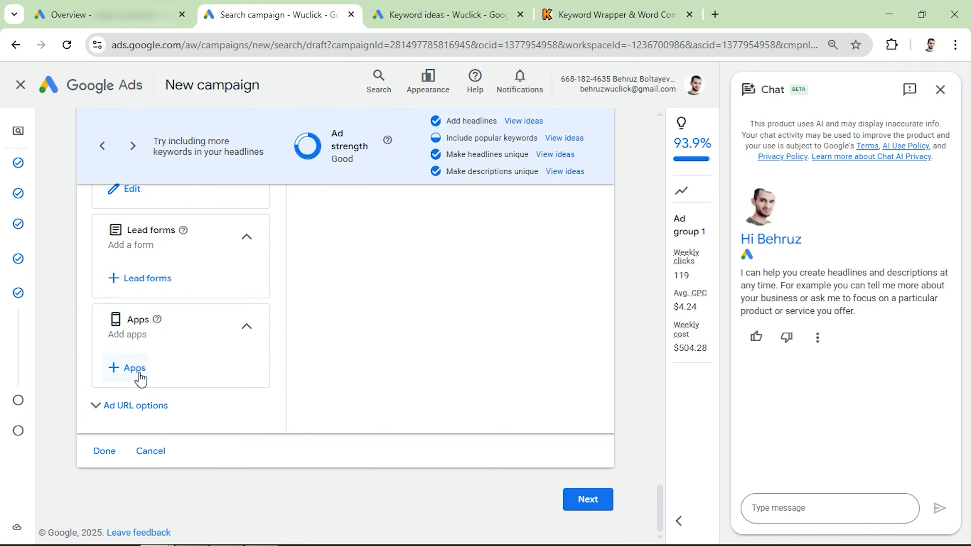
pyautogui.click(585, 499)
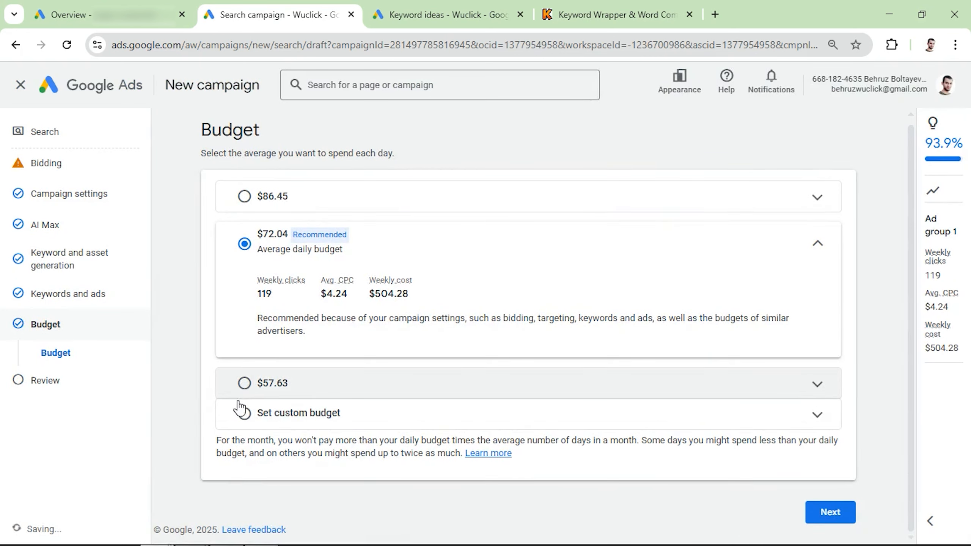
pyautogui.click(245, 417)
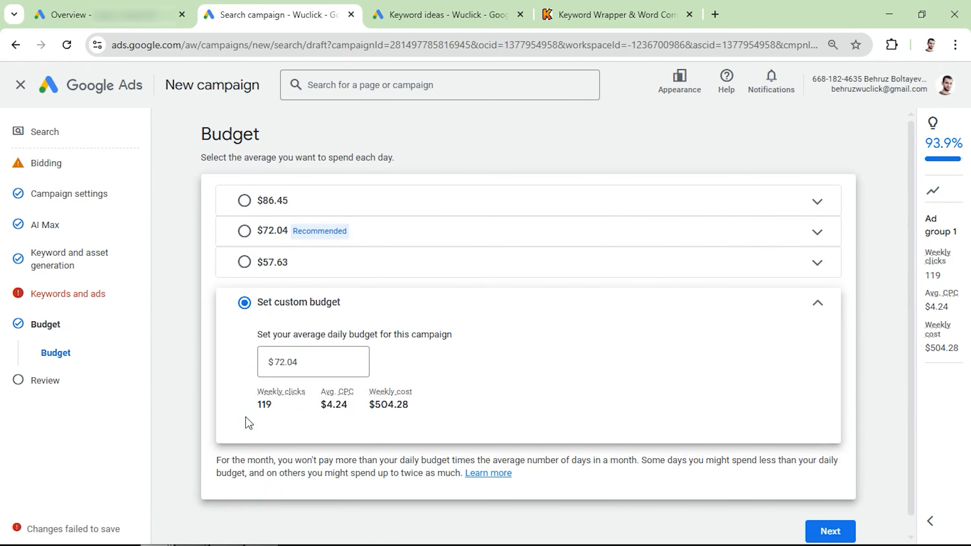
# Request a policy exception for the flagged locksmith keywords in Keywords and ads, and continue back to the budget
pyautogui.click(87, 301)
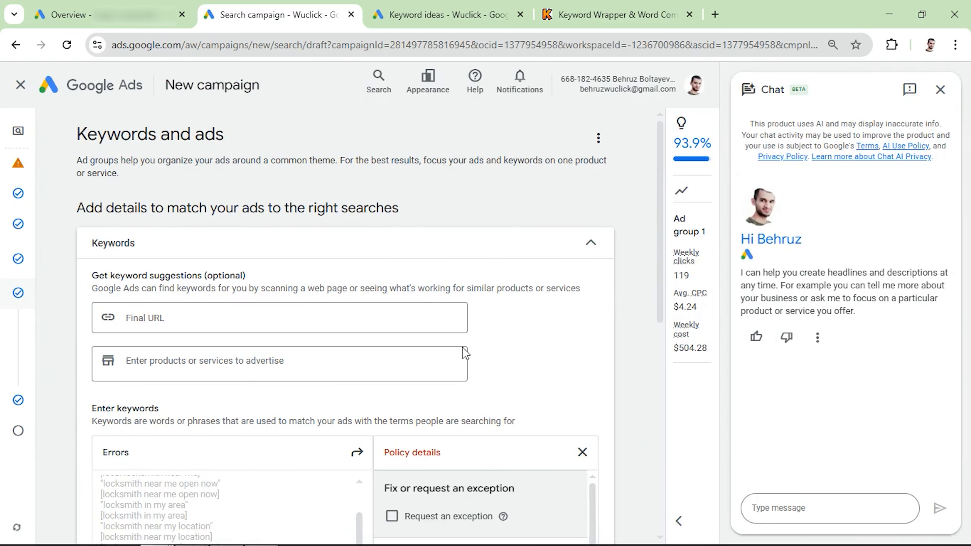
pyautogui.scroll(-3, 463, 349)
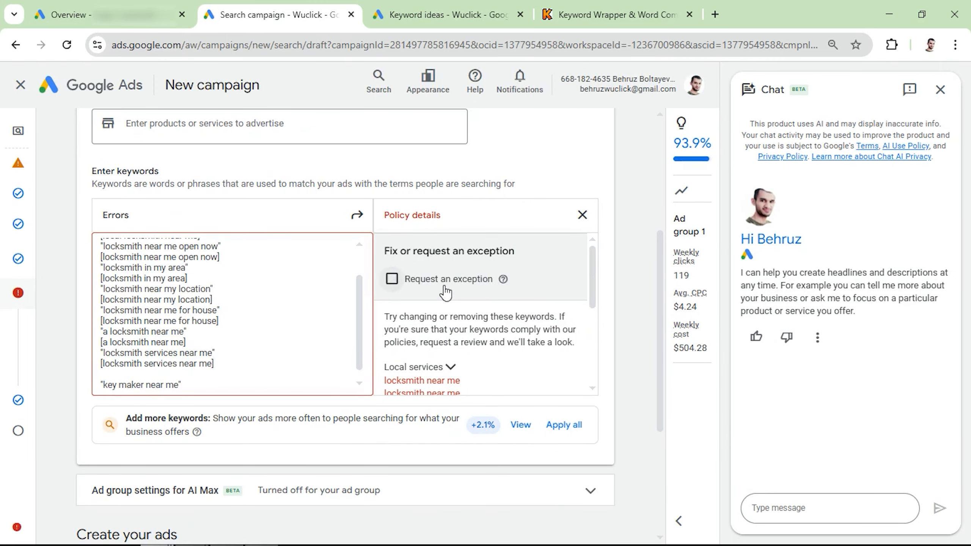
pyautogui.click(391, 284)
pyautogui.scroll(-3, 399, 423)
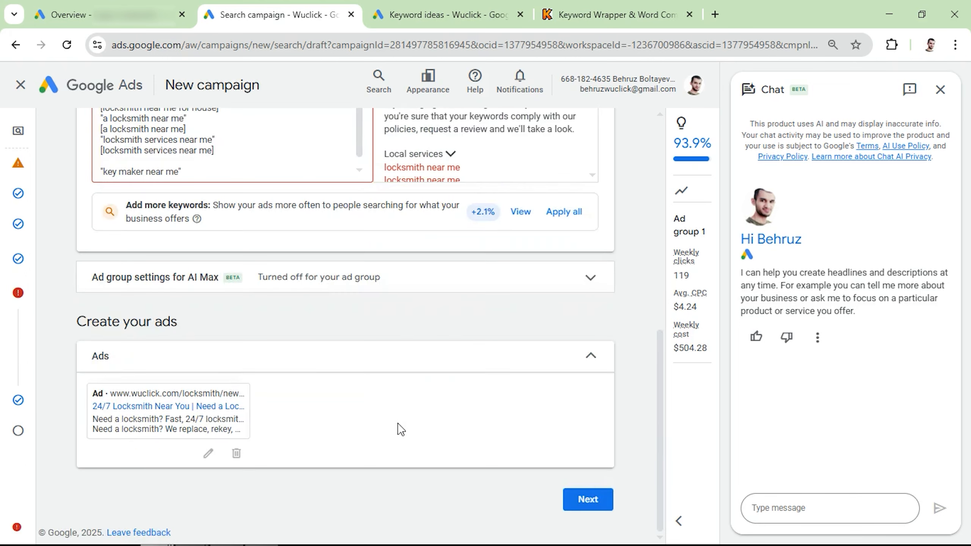
pyautogui.click(588, 500)
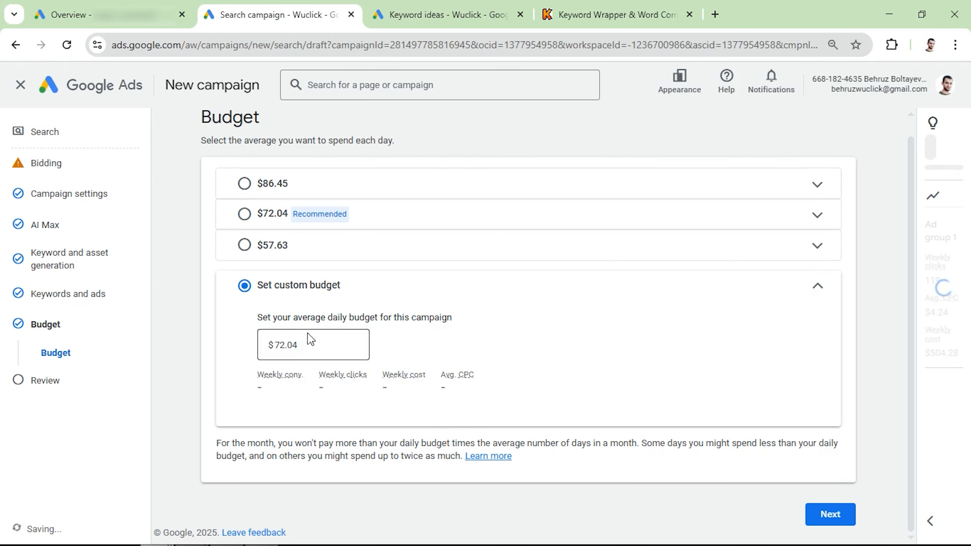
# Set the custom average daily budget to $60, continue to the campaign review and look through its summary down to the budget
pyautogui.click(282, 338)
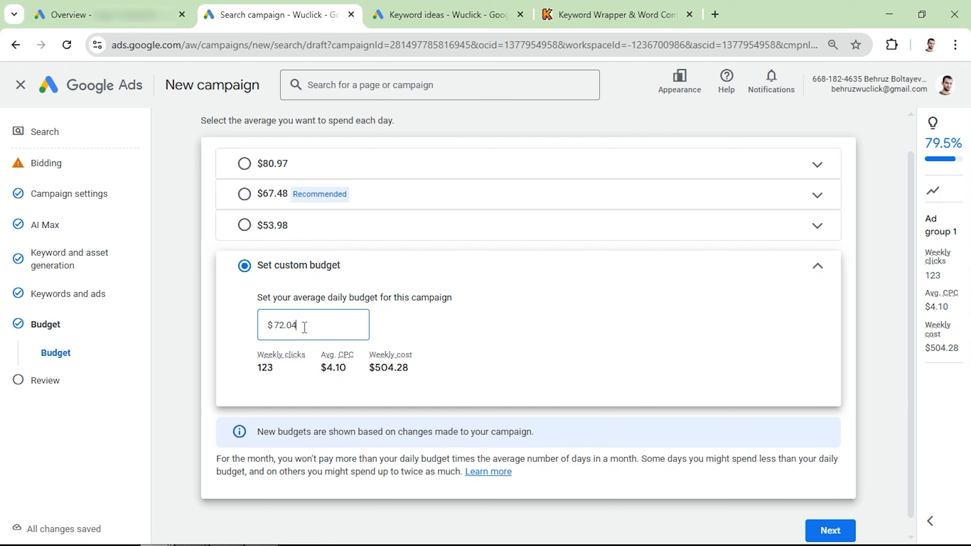
pyautogui.doubleClick(304, 327)
pyautogui.write('60')
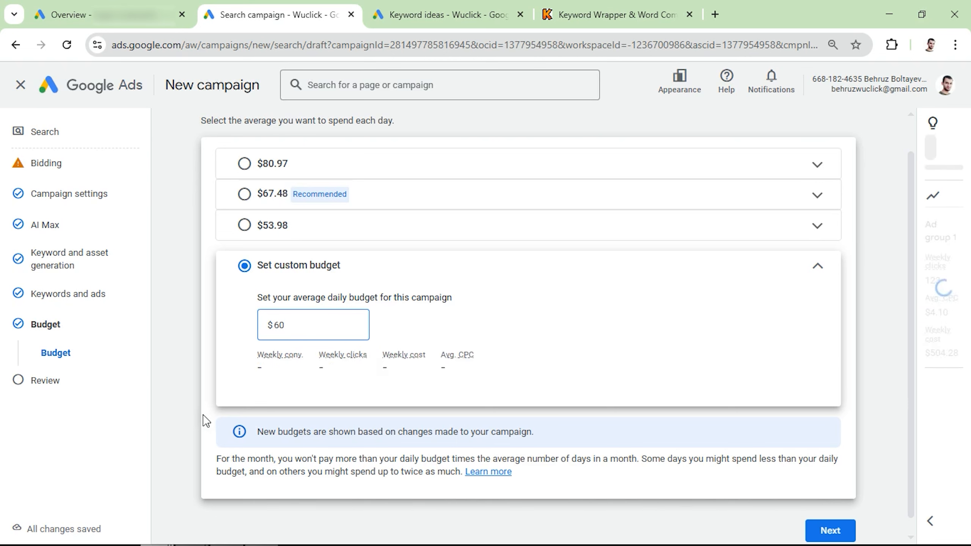
pyautogui.click(207, 420)
pyautogui.scroll(-2, 433, 342)
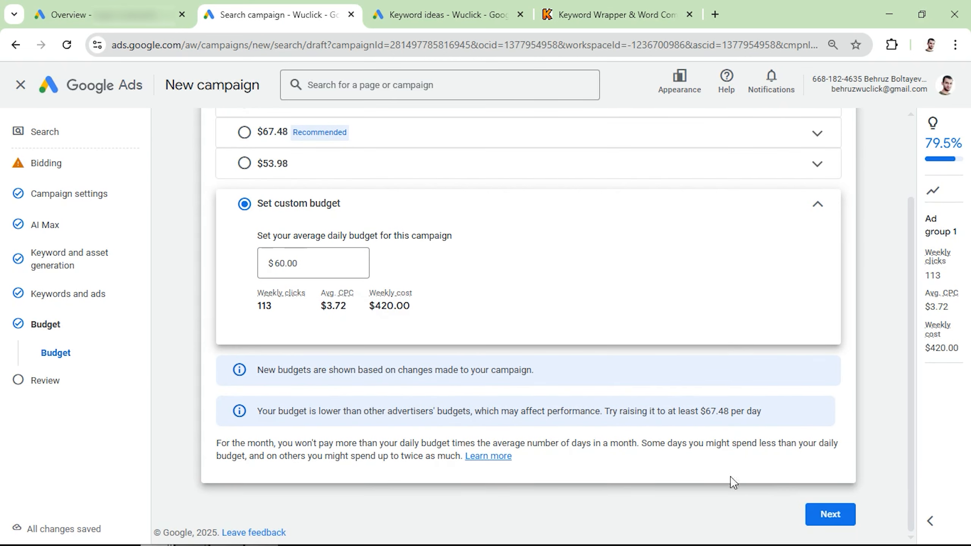
pyautogui.click(828, 515)
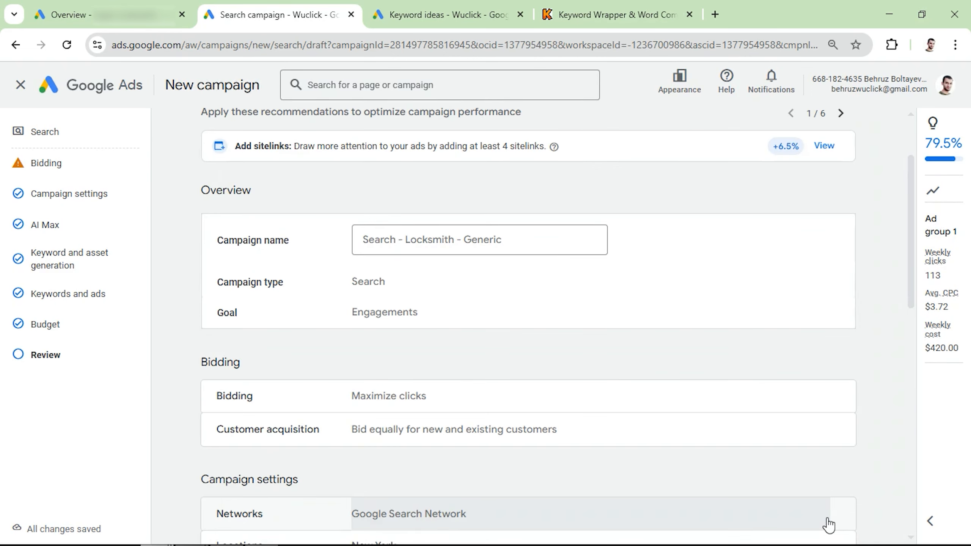
pyautogui.scroll(-15, 882, 449)
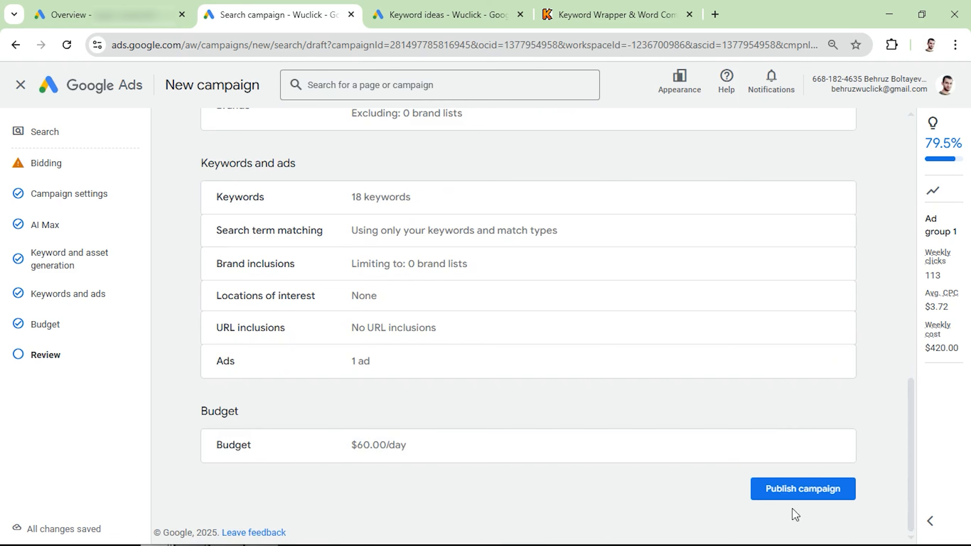
# Publish the locksmith search campaign and look over its entry in the campaigns list
pyautogui.click(809, 495)
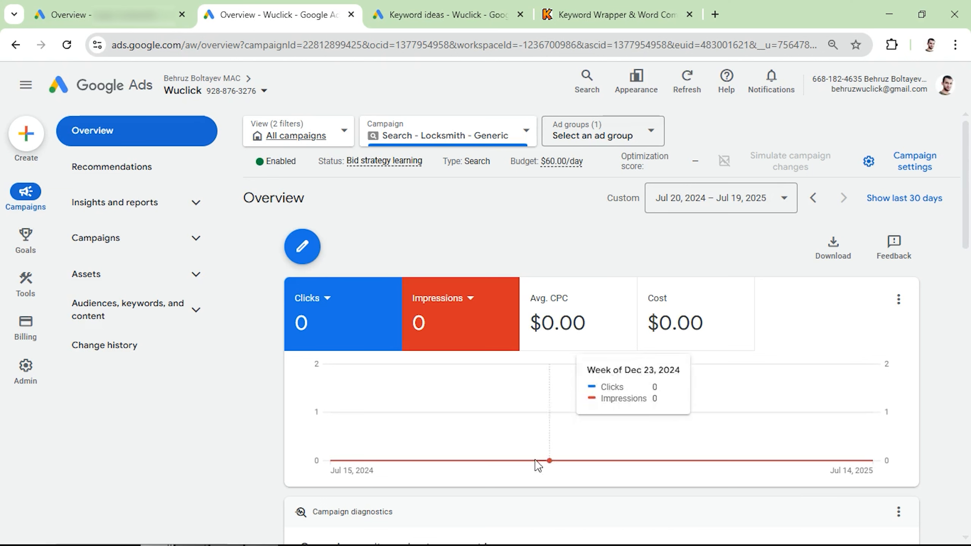
pyautogui.click(134, 245)
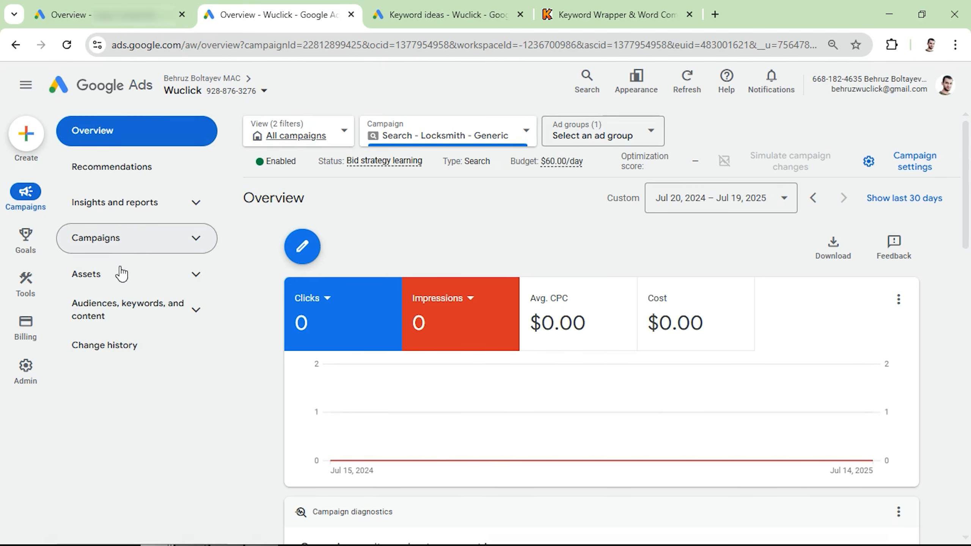
pyautogui.click(260, 380)
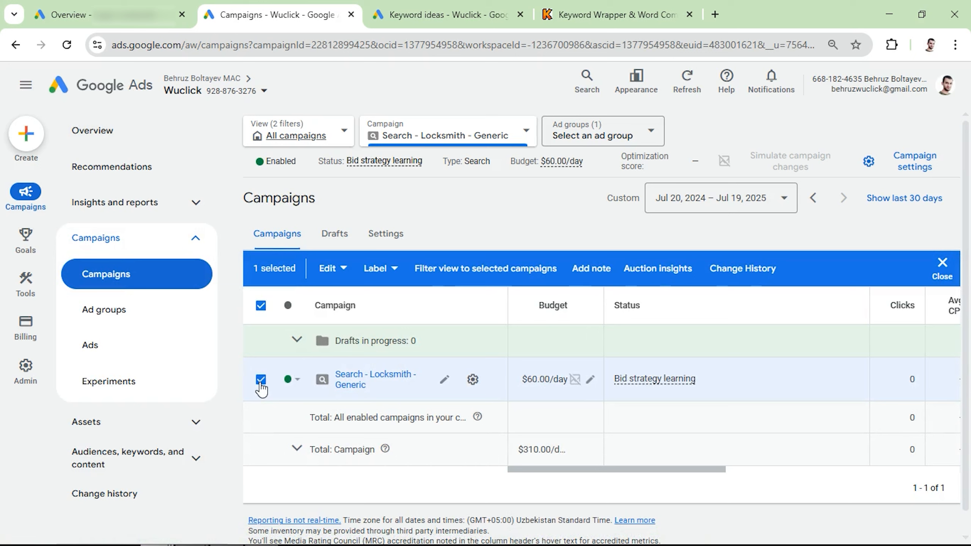
pyautogui.moveTo(646, 470); pyautogui.dragTo(440, 427)
pyautogui.click(261, 380)
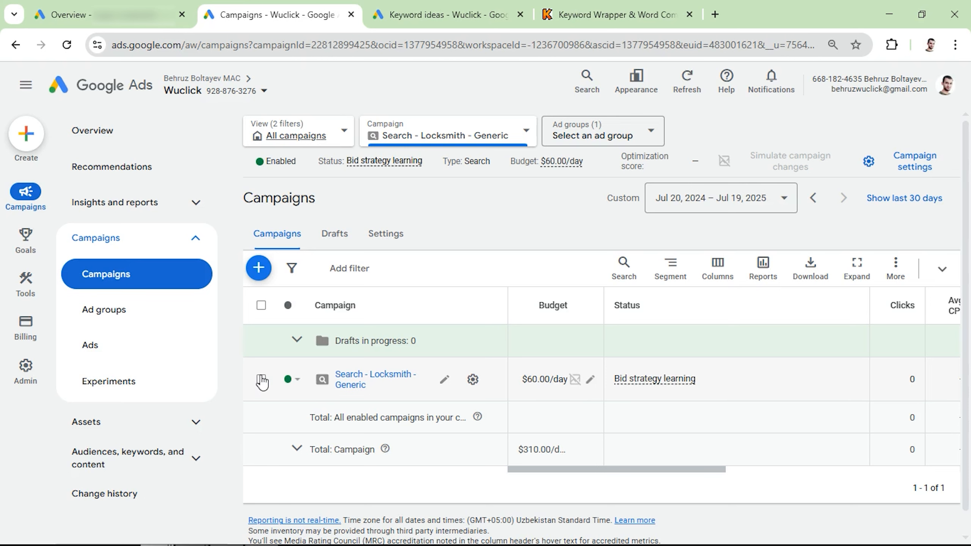
# Open the Search - Locksmith - Generic campaign and rename its ad group as generic
pyautogui.click(348, 385)
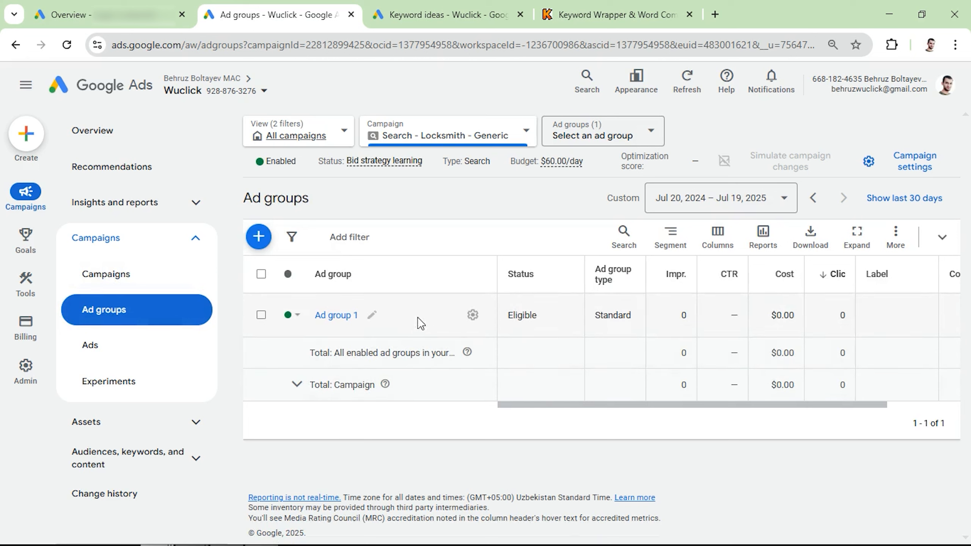
pyautogui.click(373, 320)
pyautogui.hotkey('ctrl', 'a')
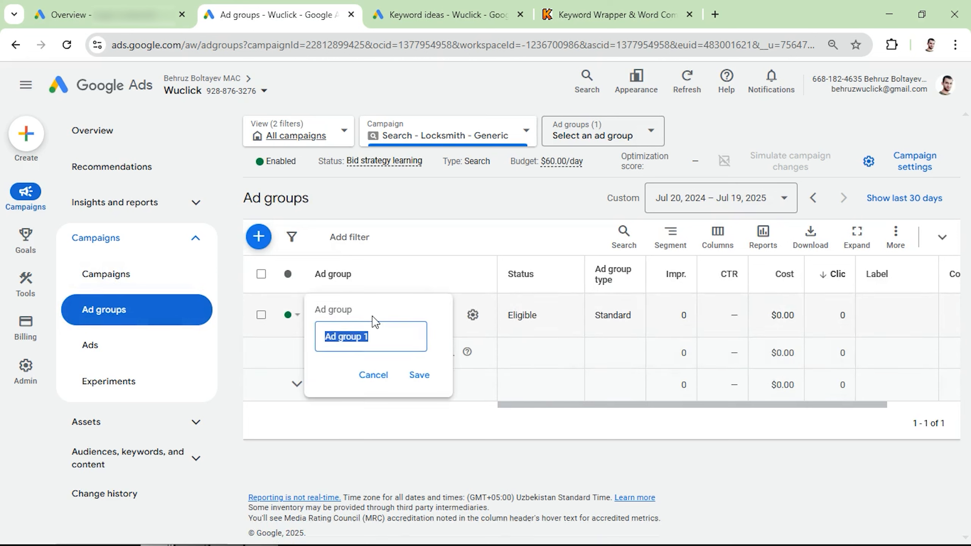
pyautogui.write('generic')
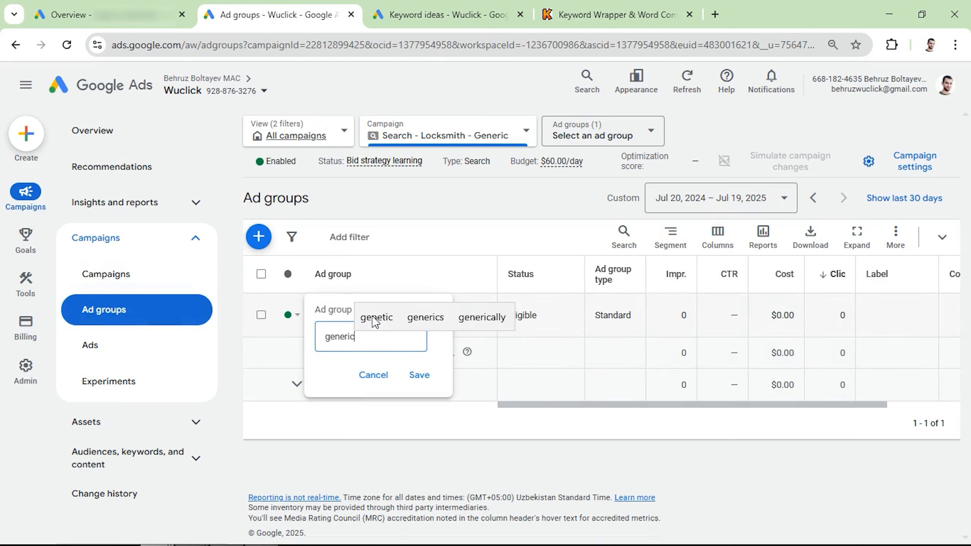
pyautogui.press('Return')
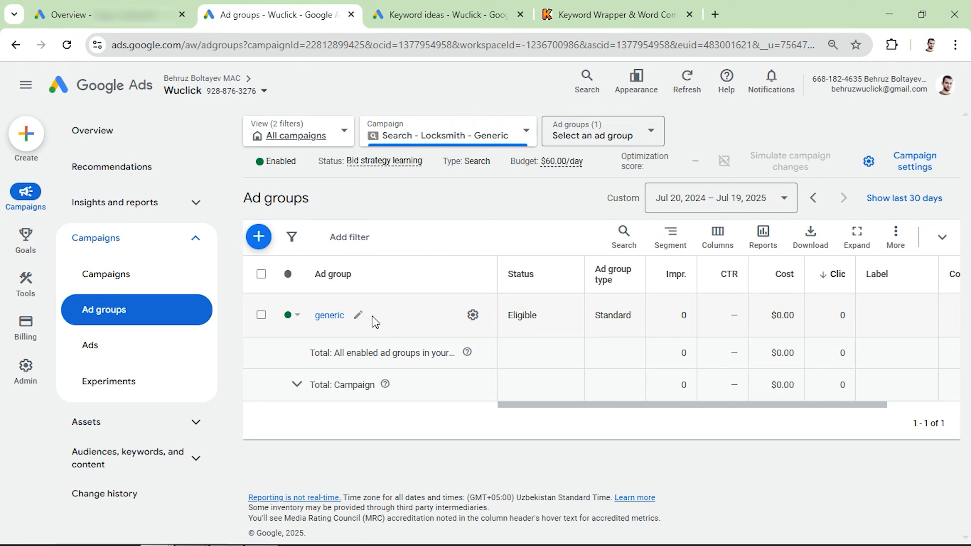
# Examine the bid strategies available in the Search - Locksmith - Generic campaign's bidding settings, including Manual CPC, and leave the settings without saving
pyautogui.click(130, 277)
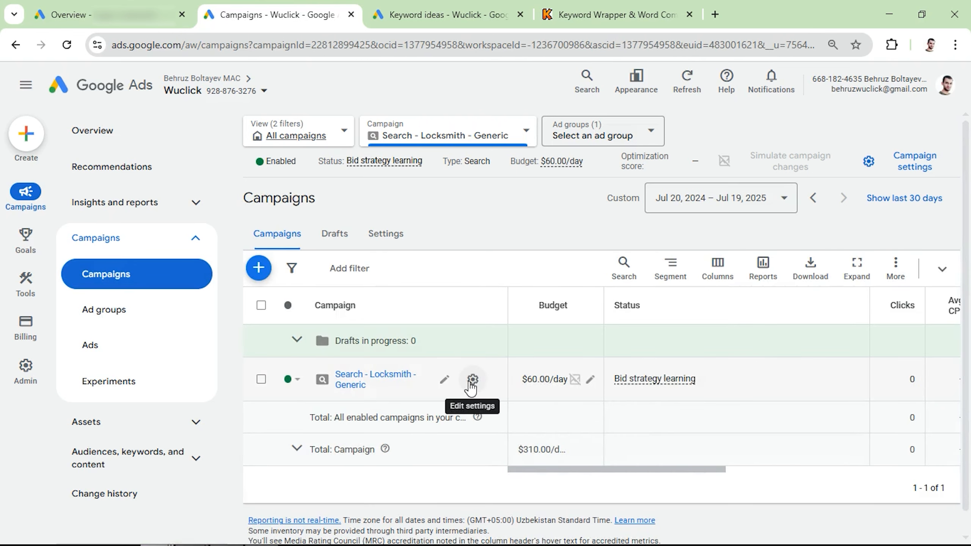
pyautogui.click(472, 379)
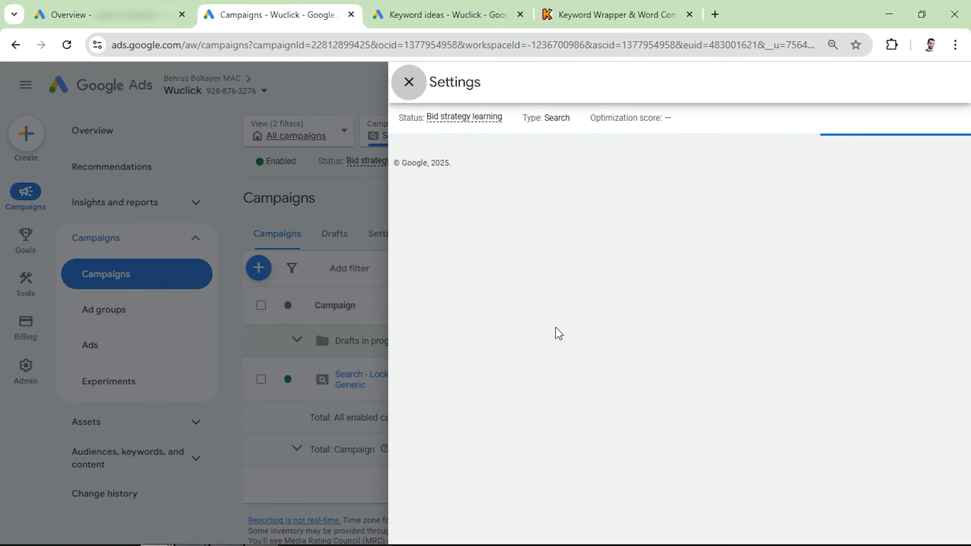
pyautogui.click(585, 424)
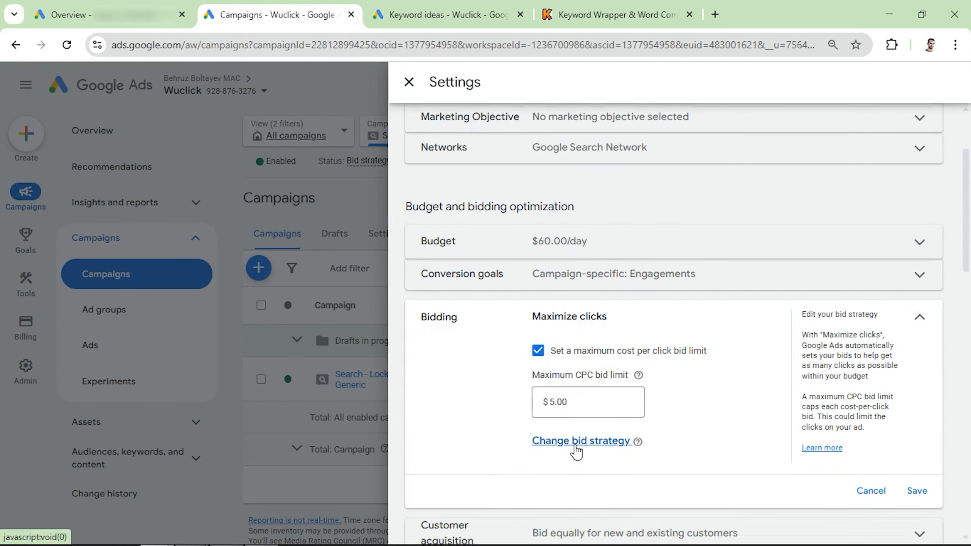
pyautogui.click(576, 445)
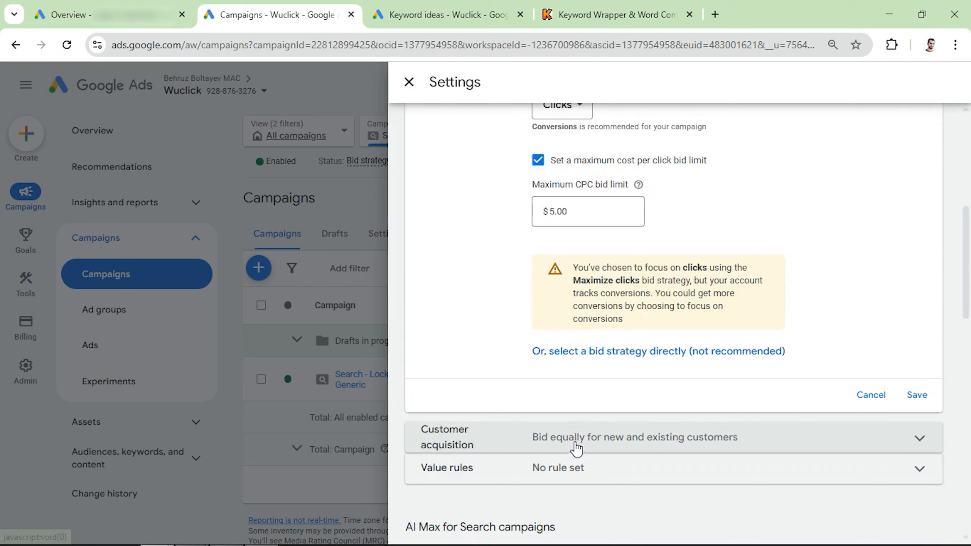
pyautogui.click(584, 353)
pyautogui.scroll(3, 577, 255)
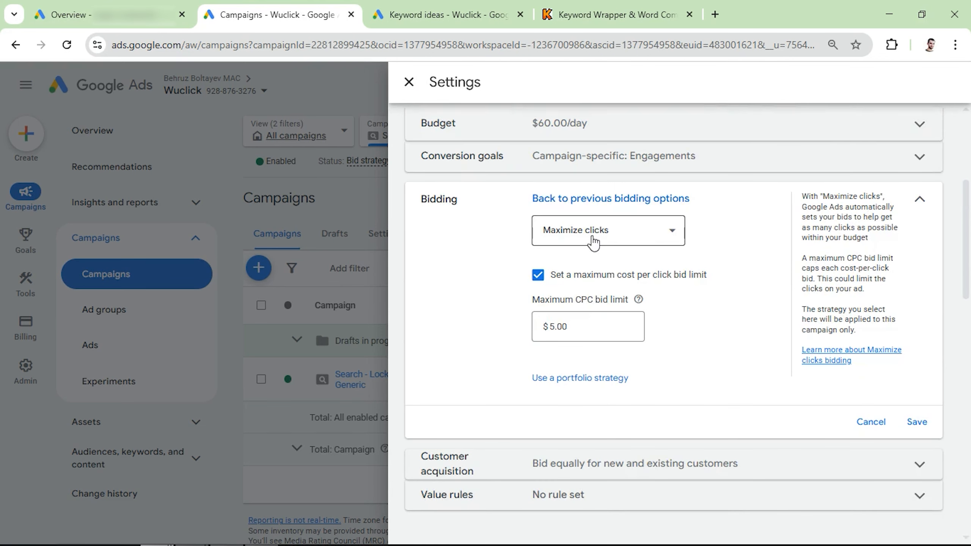
pyautogui.click(577, 230)
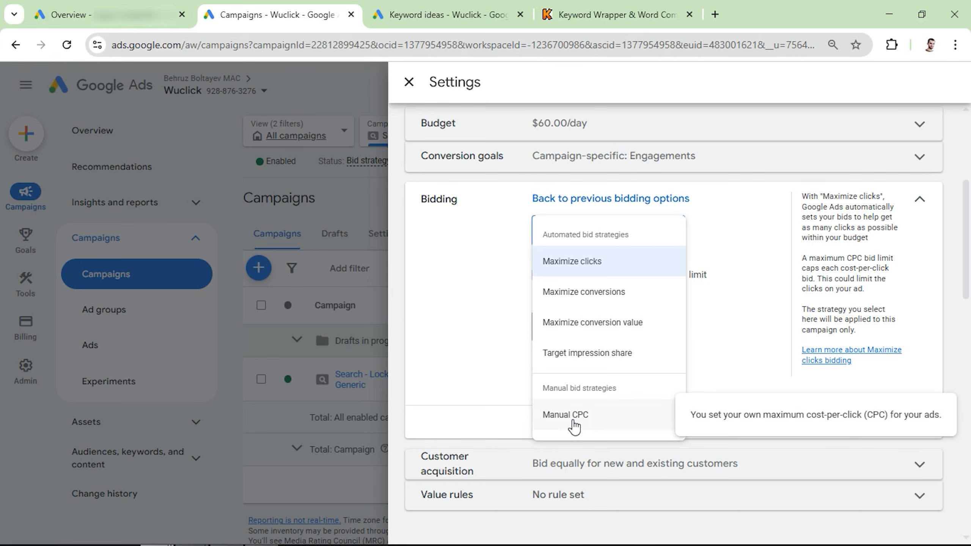
pyautogui.click(336, 482)
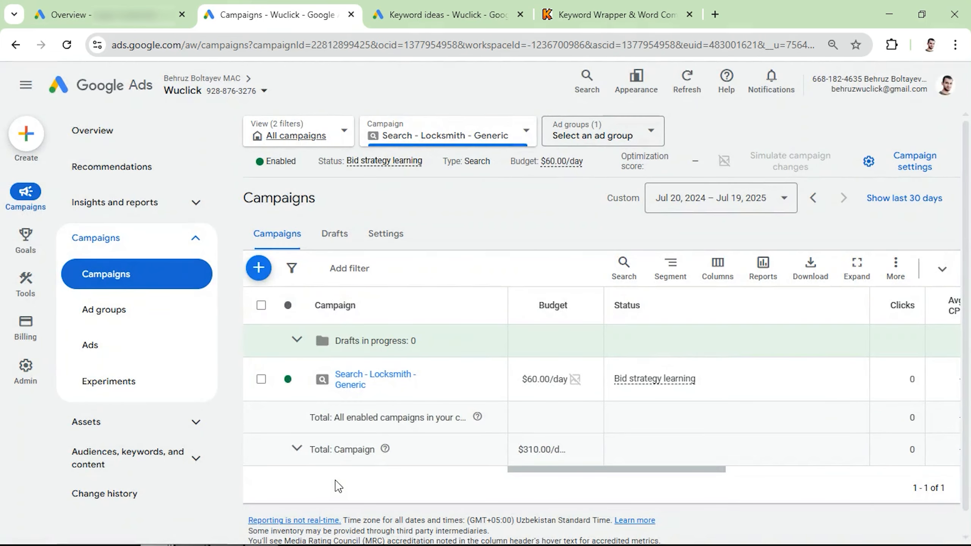